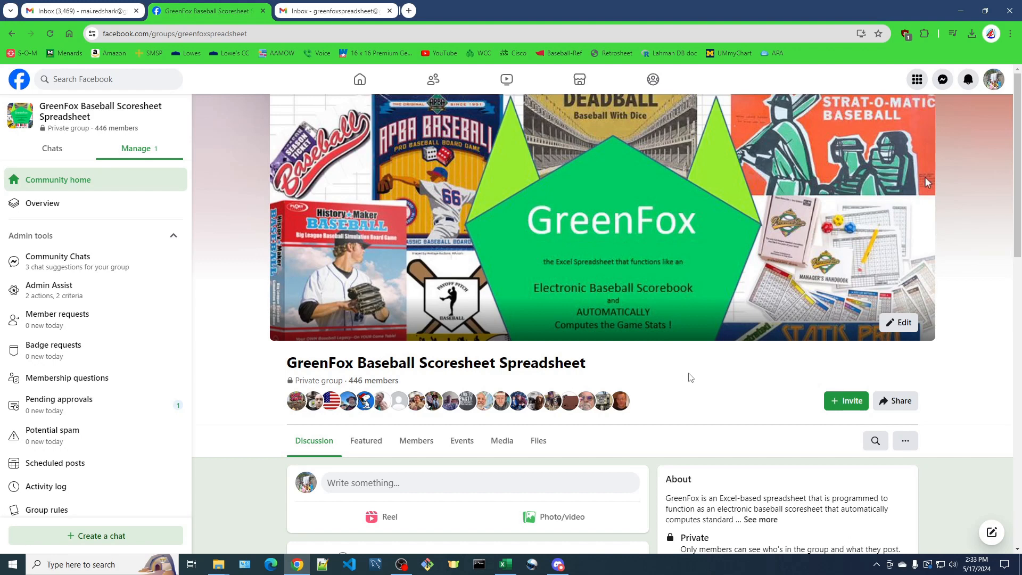
Open the group's Files section and scroll to the list of shared spreadsheets
scroll(665, 371, "down", 1)
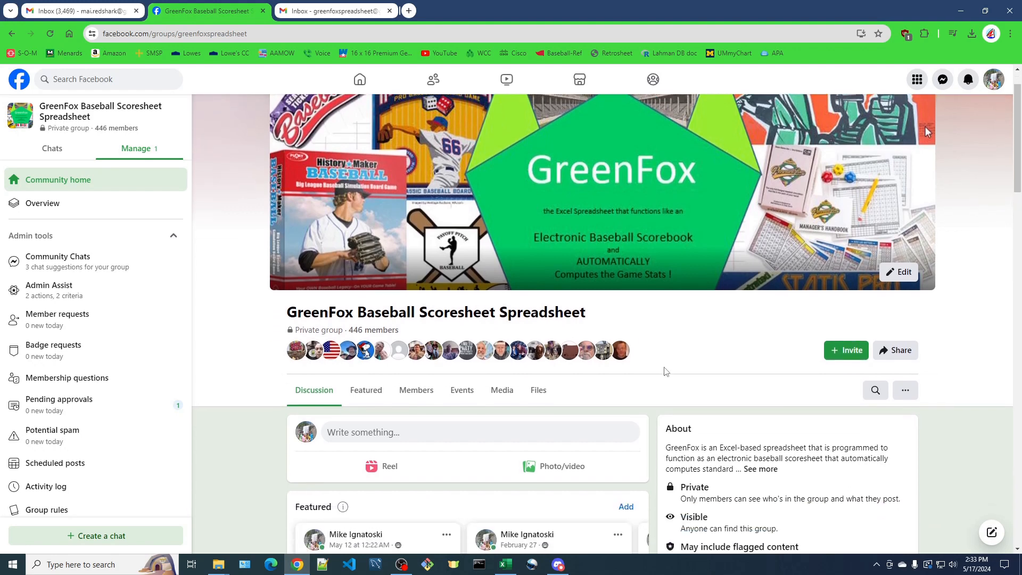
left_click(542, 394)
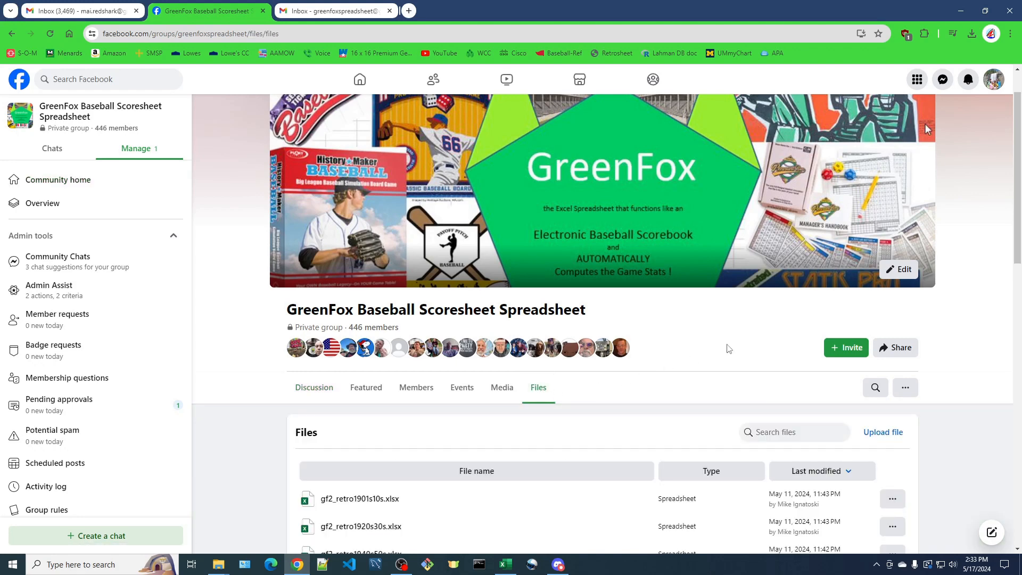
scroll(524, 410, "down", 6)
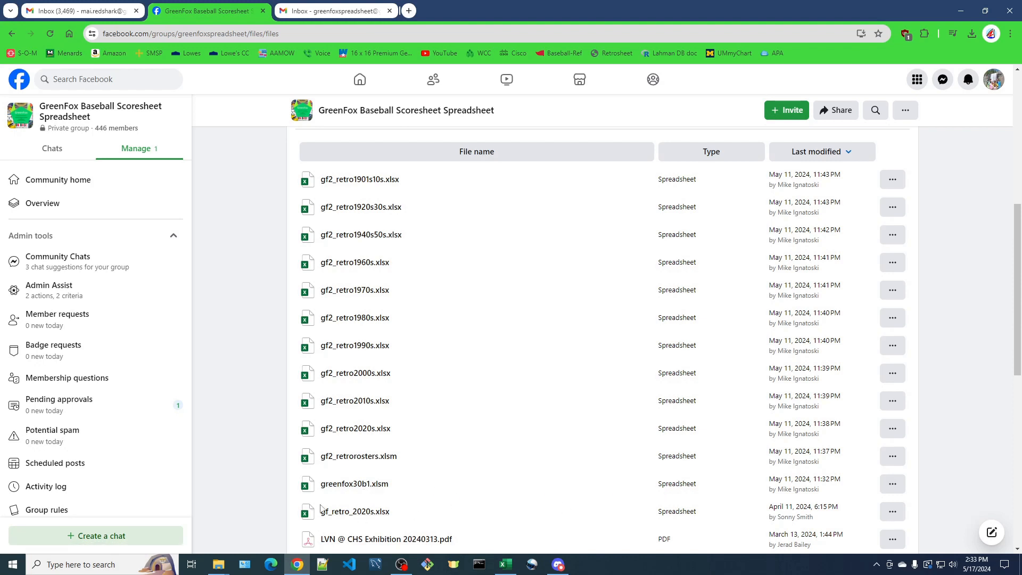
left_click(893, 486)
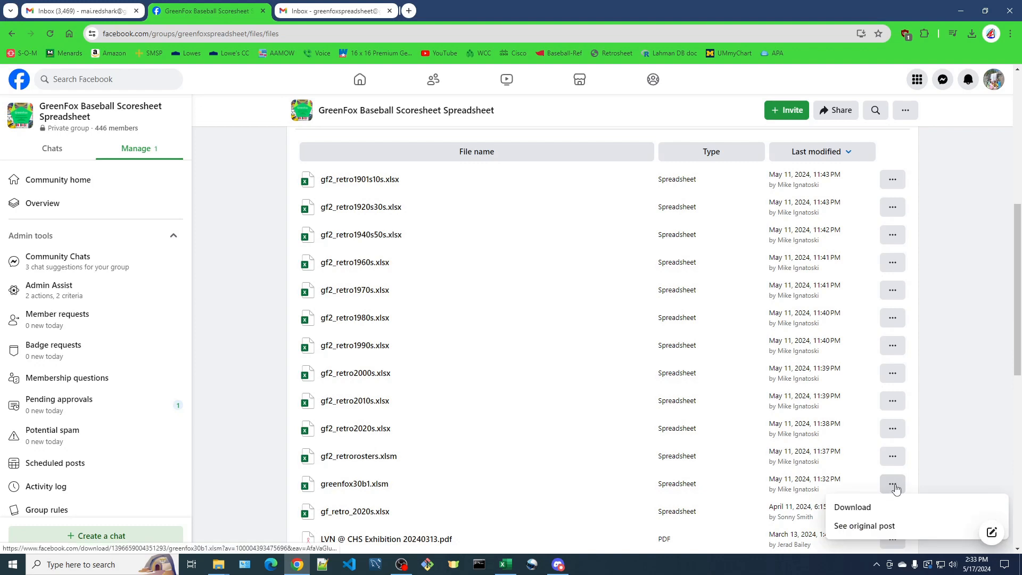
left_click(852, 513)
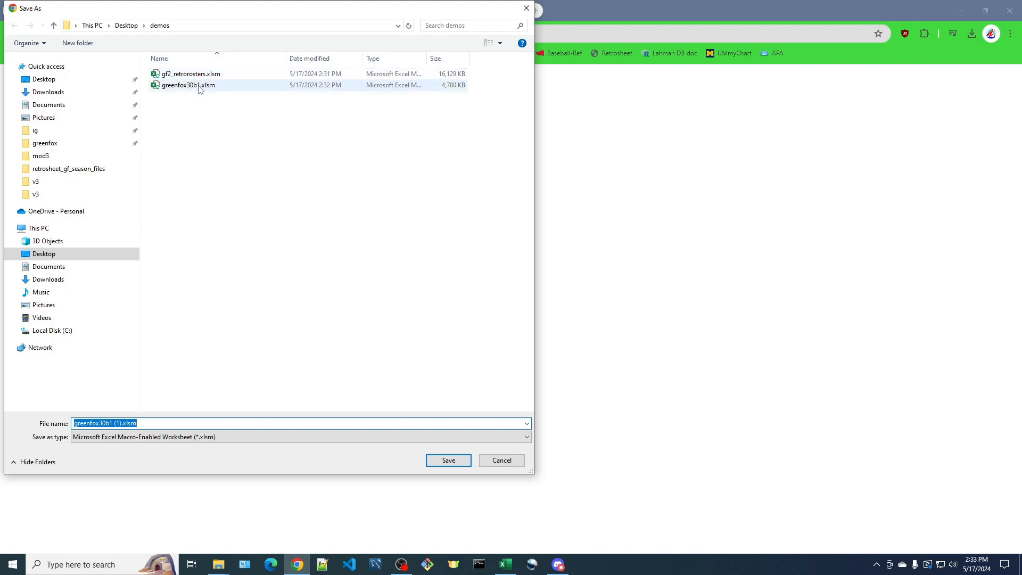
left_click(502, 461)
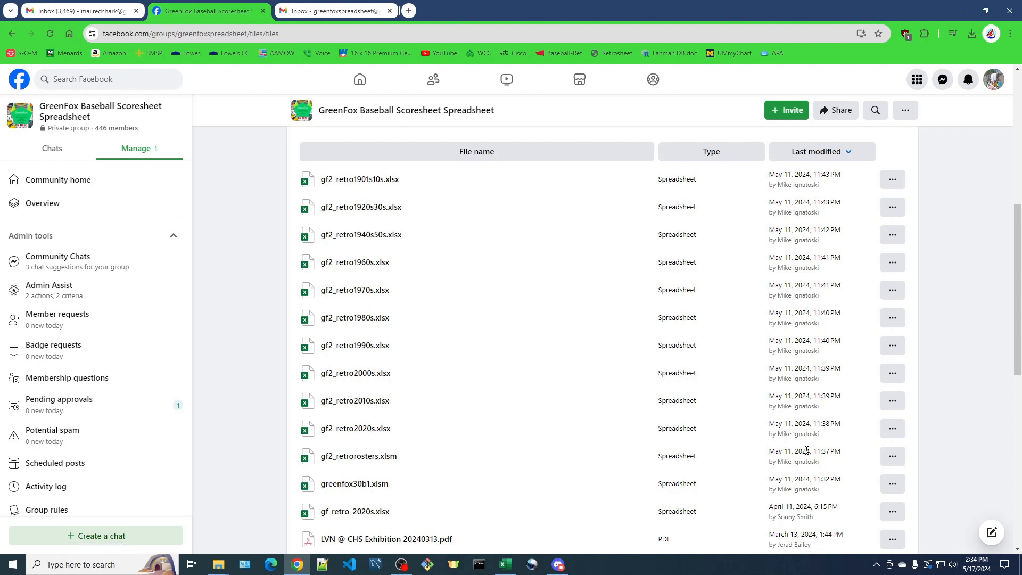
In the demos folder, unblock greenfox30b1.xlsm through its file properties
left_click(892, 456)
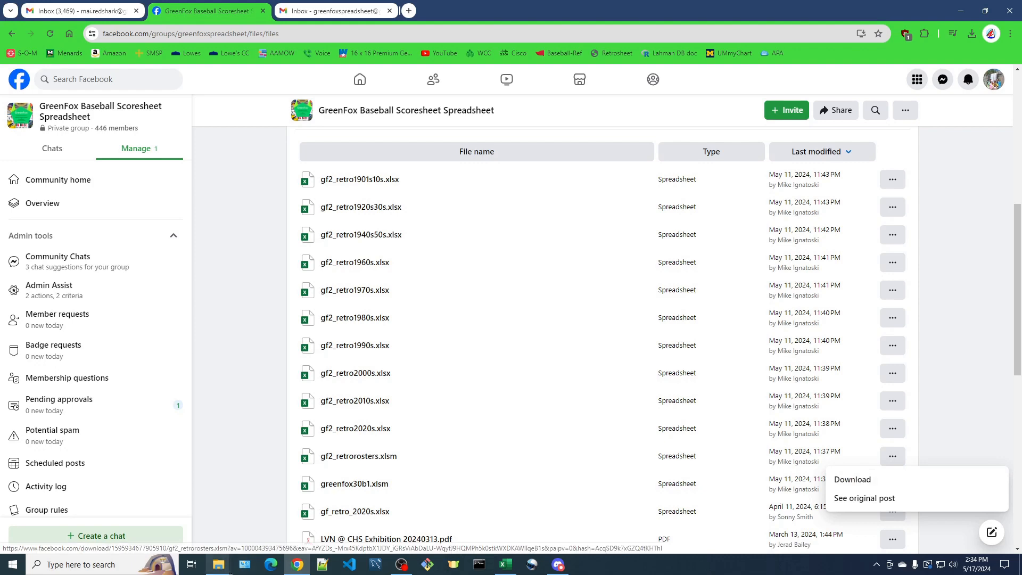
mouse_move(221, 569)
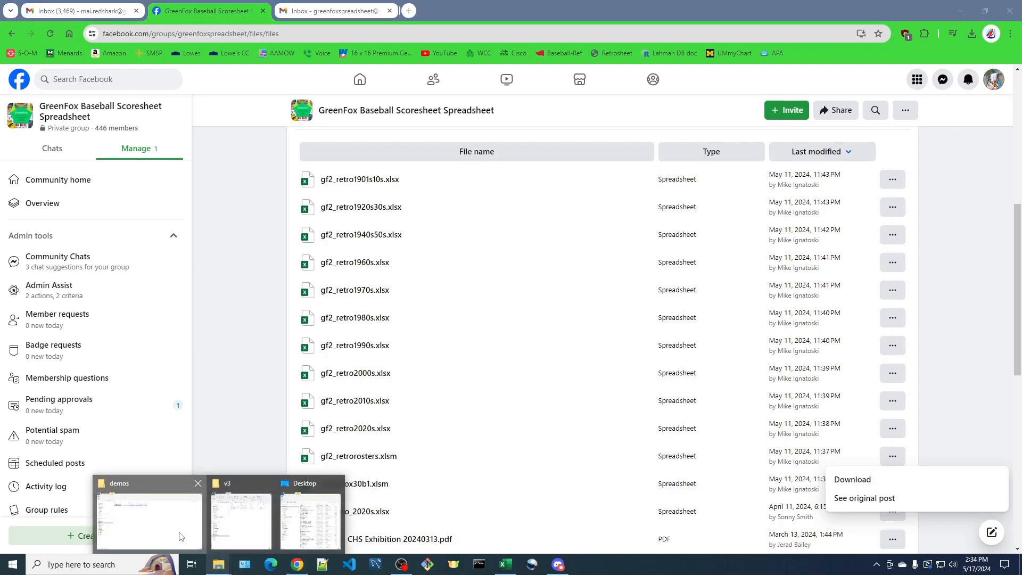
left_click(183, 532)
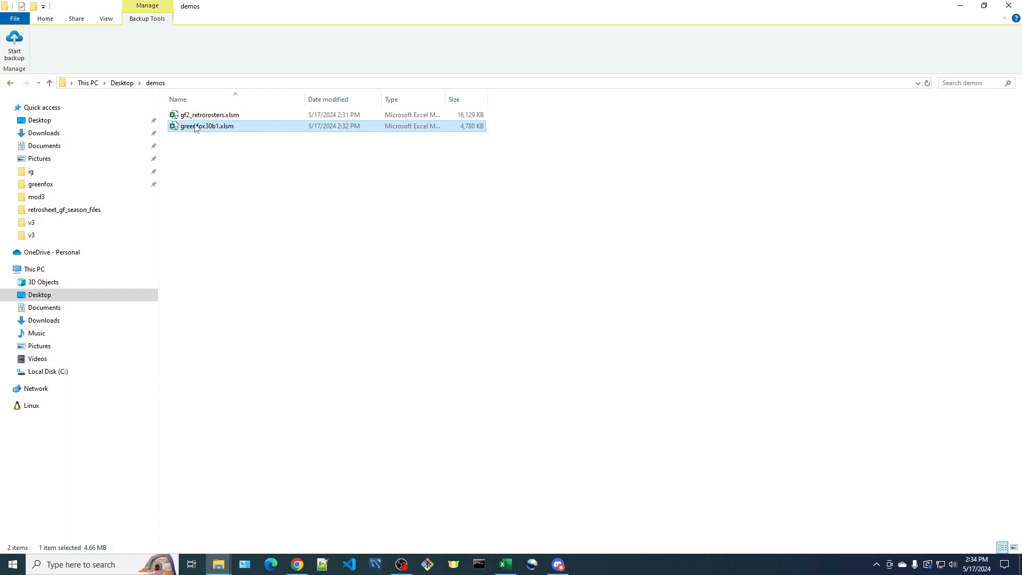
right_click(197, 131)
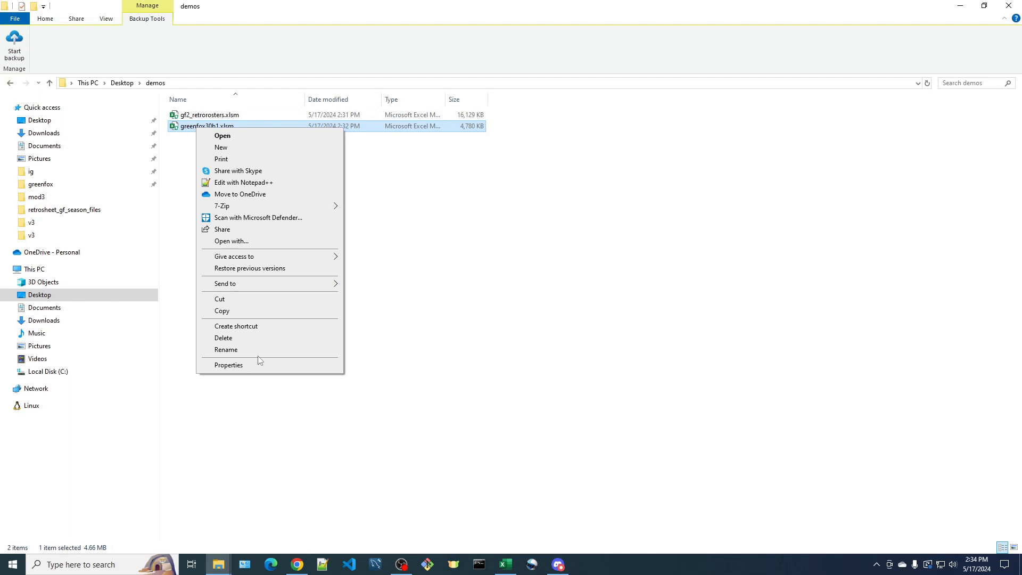
left_click(241, 366)
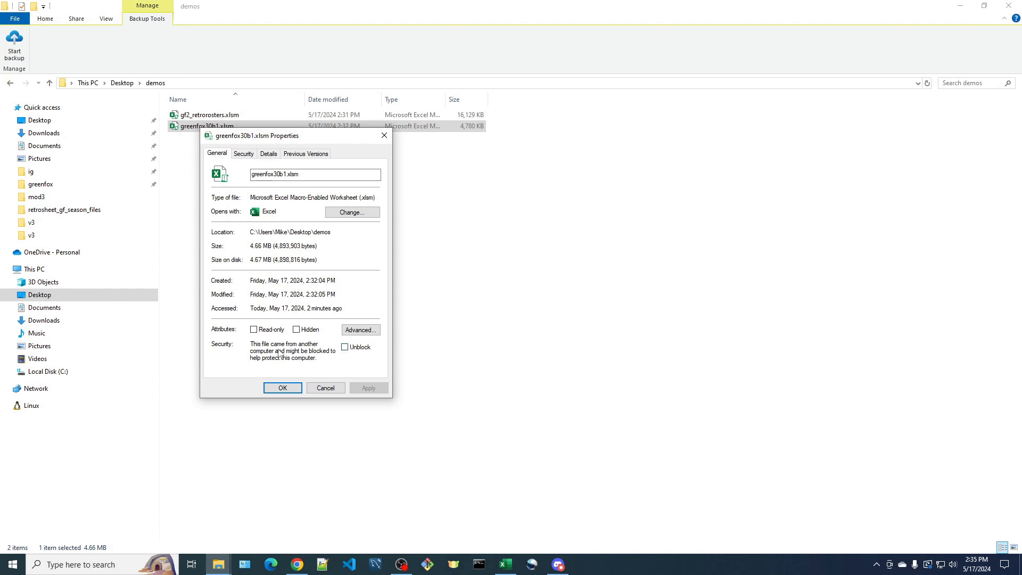
left_click(345, 347)
left_click(282, 389)
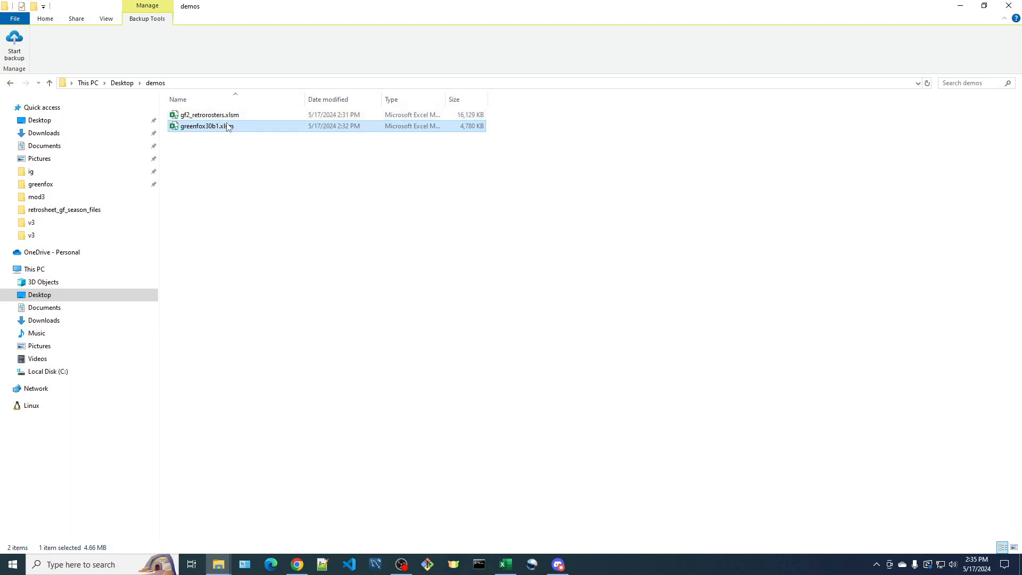
Unblock gf2_retrorosters.xlsm through its file properties
right_click(218, 117)
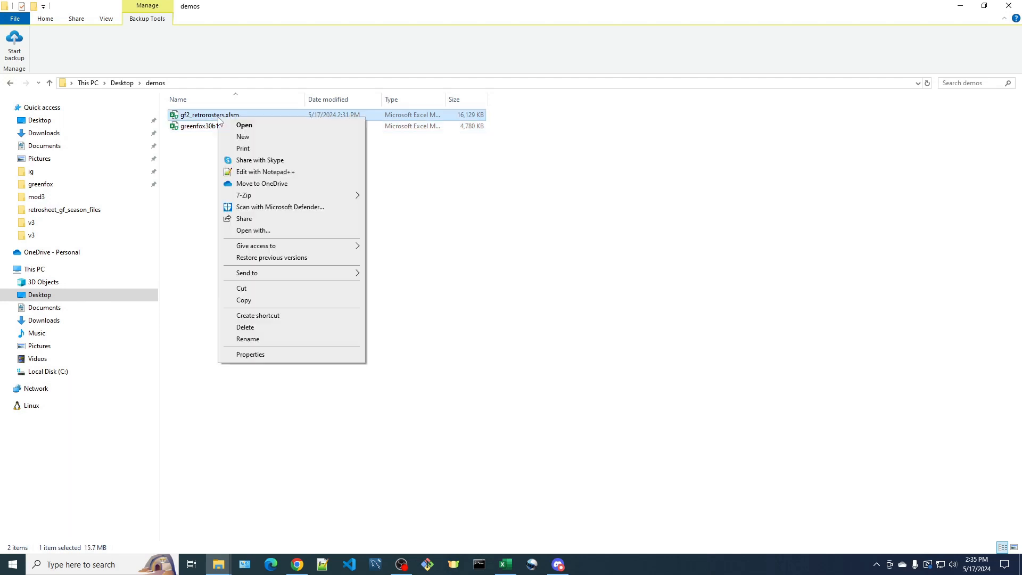
left_click(256, 356)
left_click(367, 337)
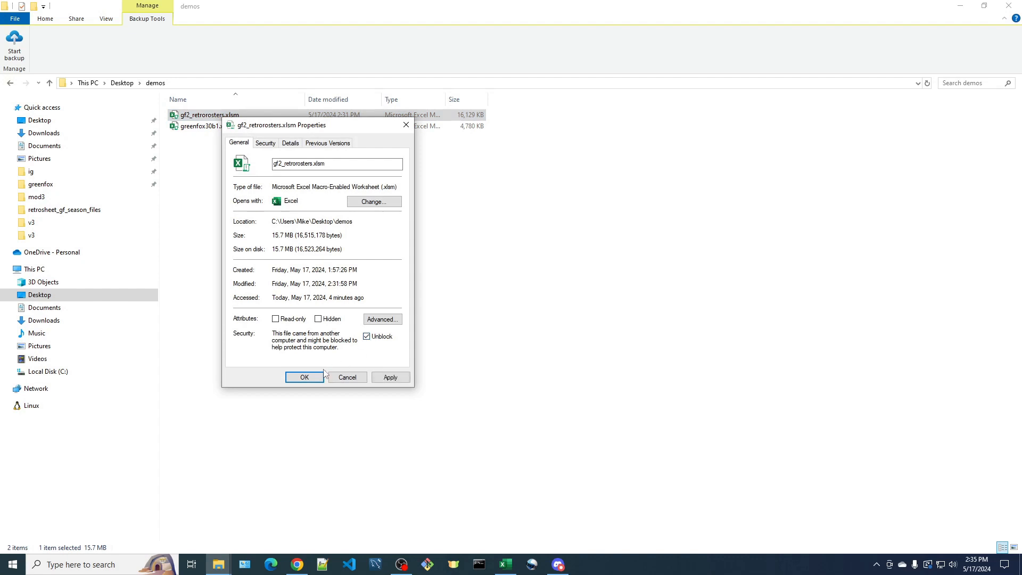
left_click(304, 377)
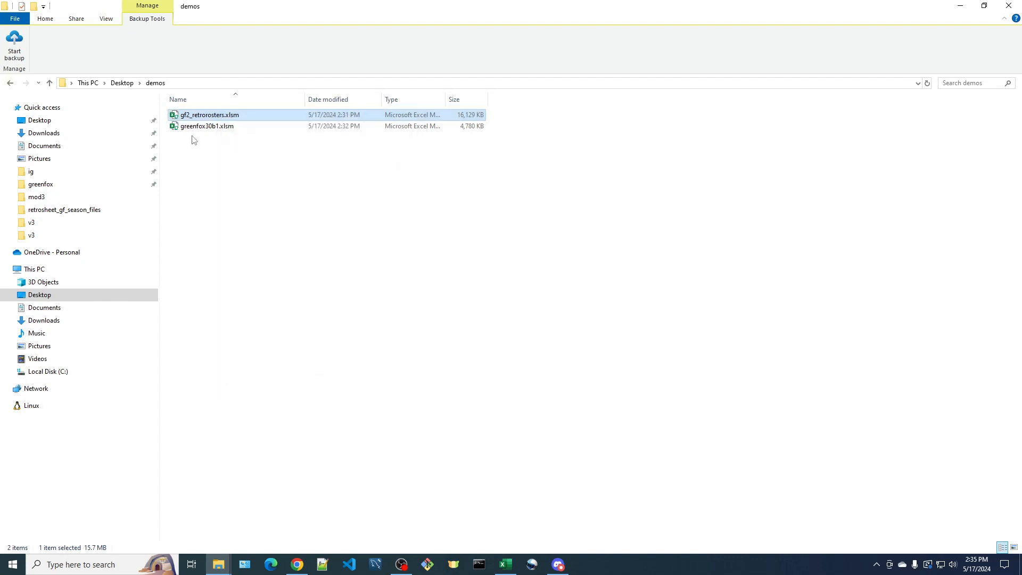
Reopen the properties of gf2_retrorosters.xlsm to check its security setting, then close them
right_click(228, 115)
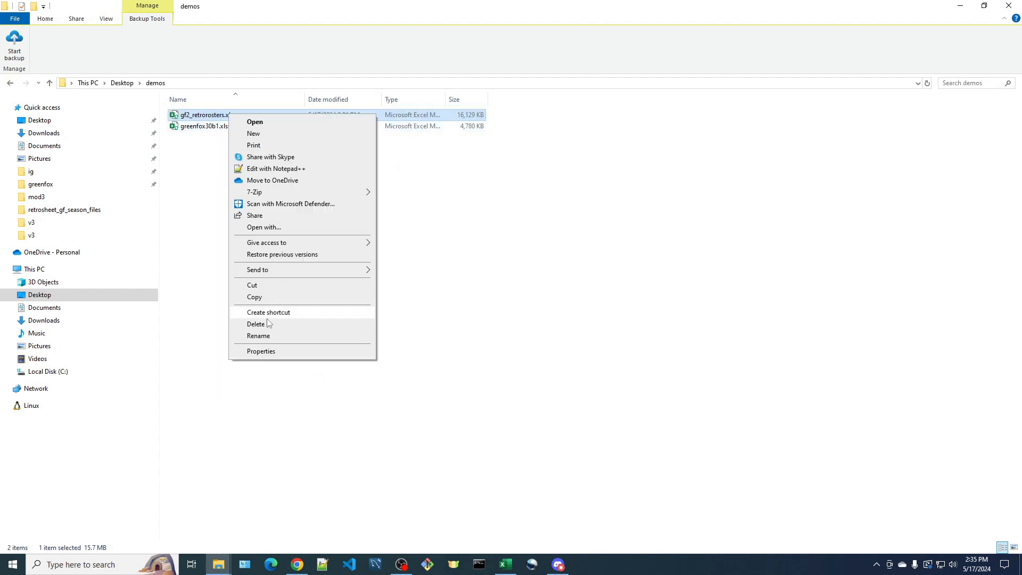
left_click(267, 353)
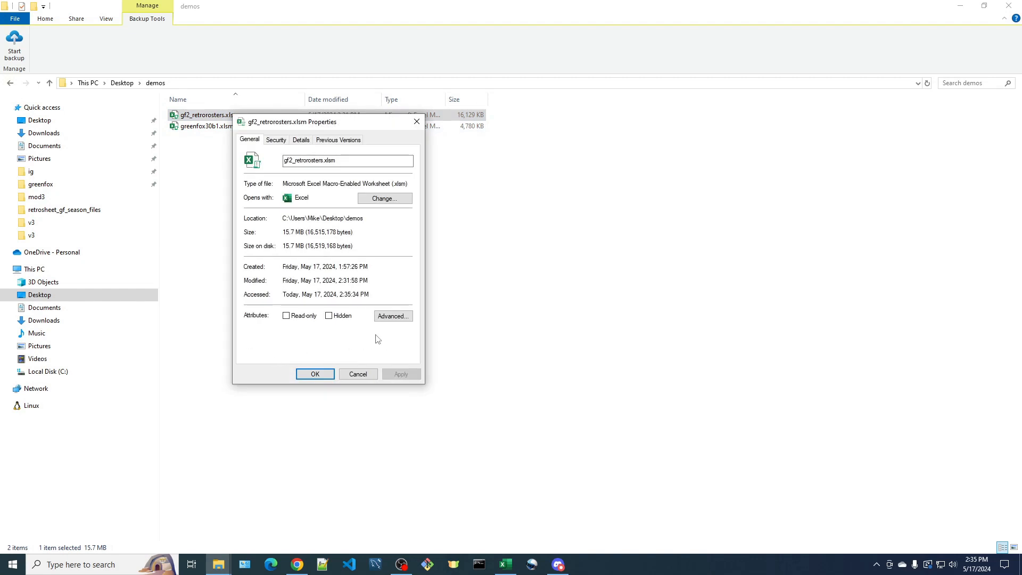
left_click(357, 374)
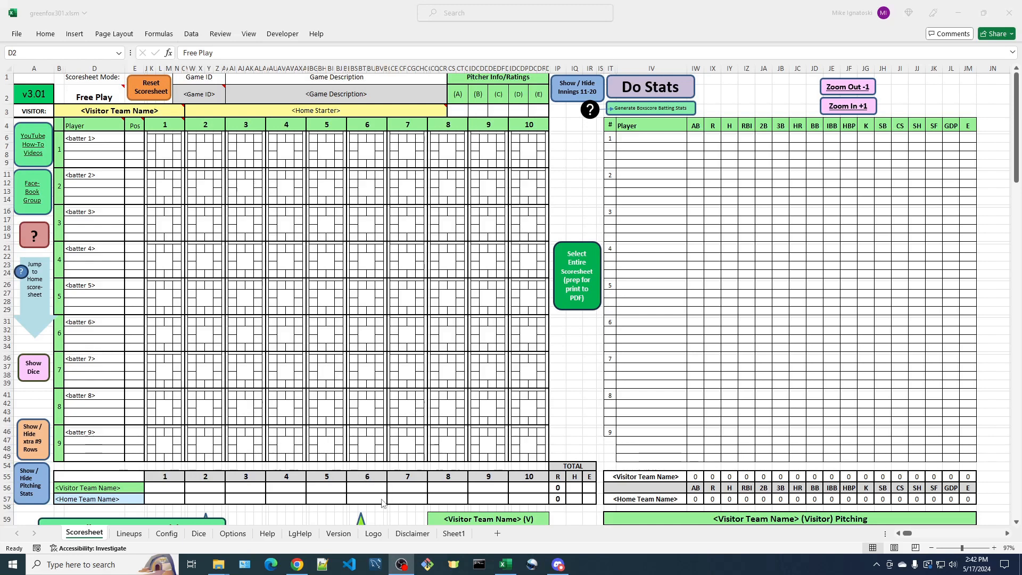
Review the league team list on Sheet1 and the setup instructions on the LgHelp sheet
left_click(456, 533)
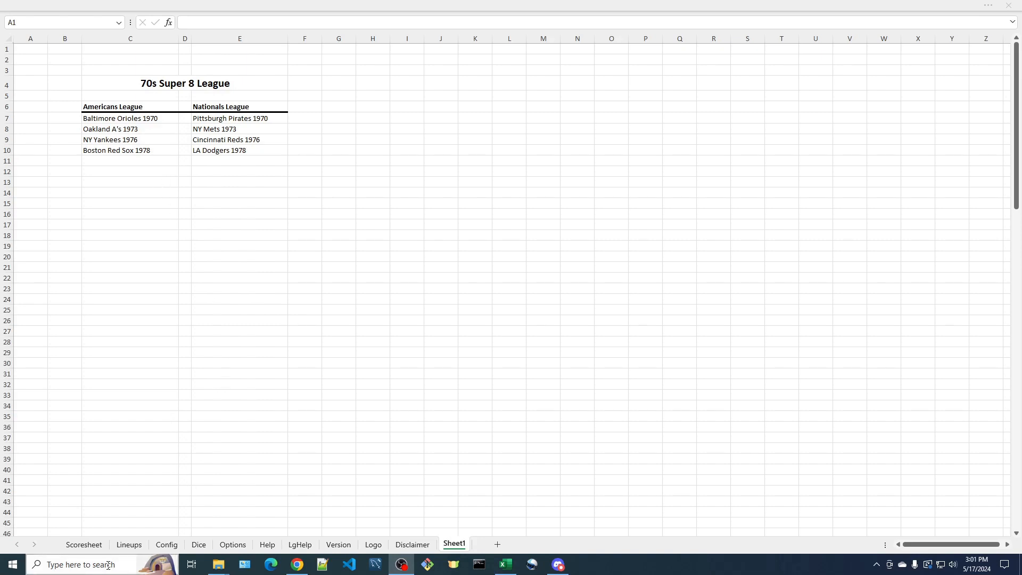
left_click(84, 544)
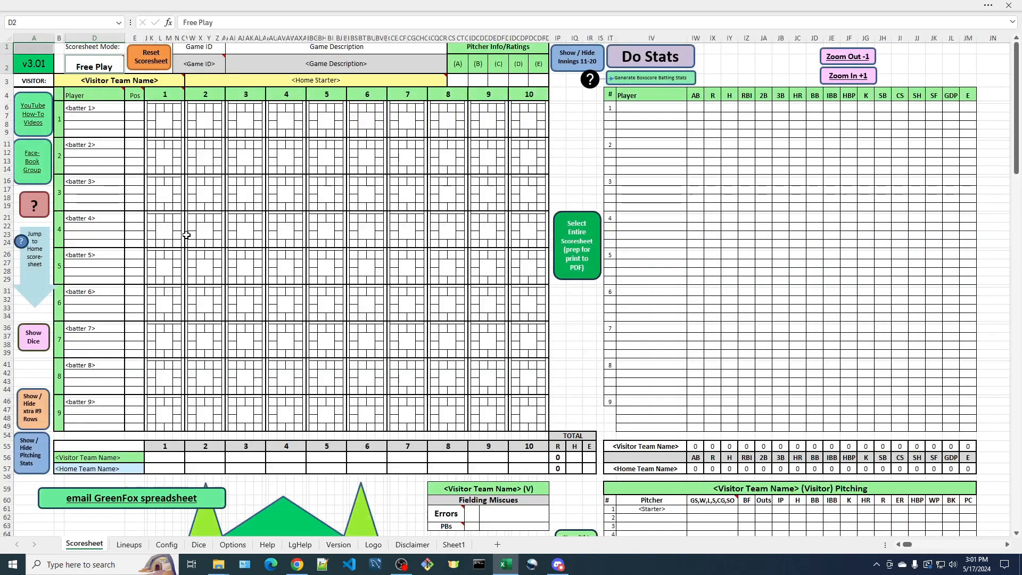
left_click(301, 547)
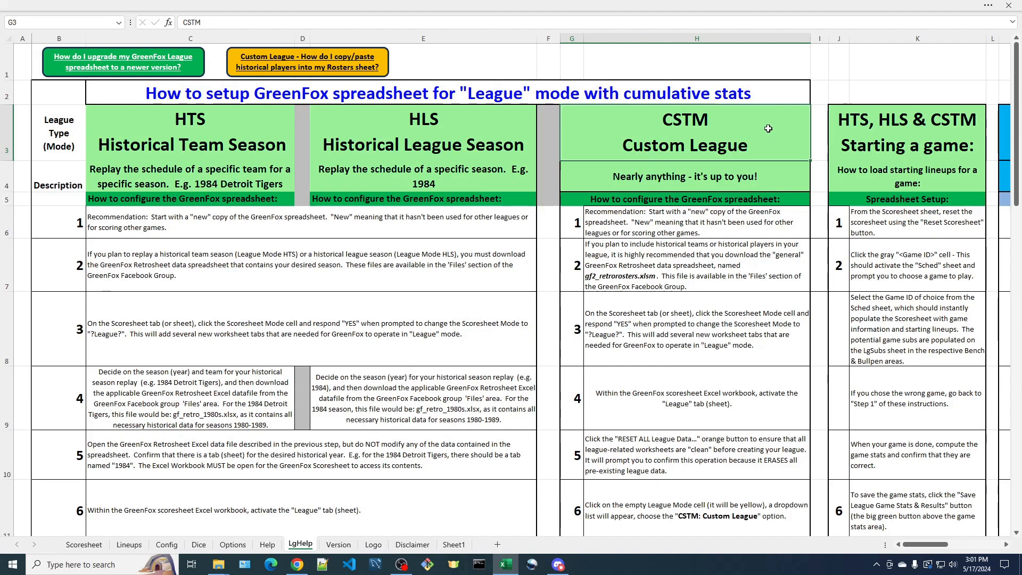
scroll(737, 255, "down", 3)
scroll(737, 254, "down", 2)
scroll(737, 254, "up", 2)
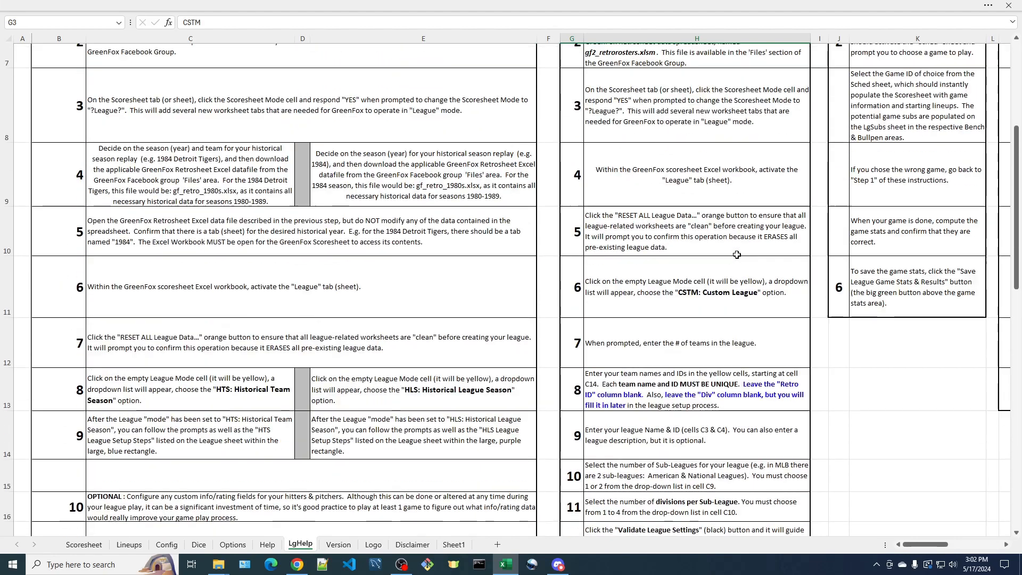
scroll(737, 255, "up", 2)
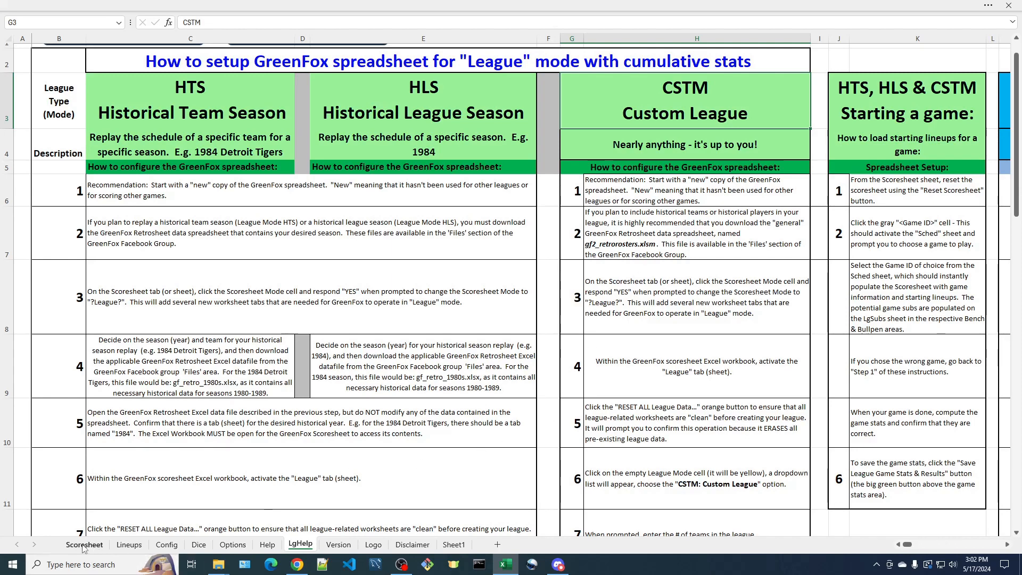
Change the Scoresheet Mode cell to league play, accepting the confirmation prompts
left_click(83, 545)
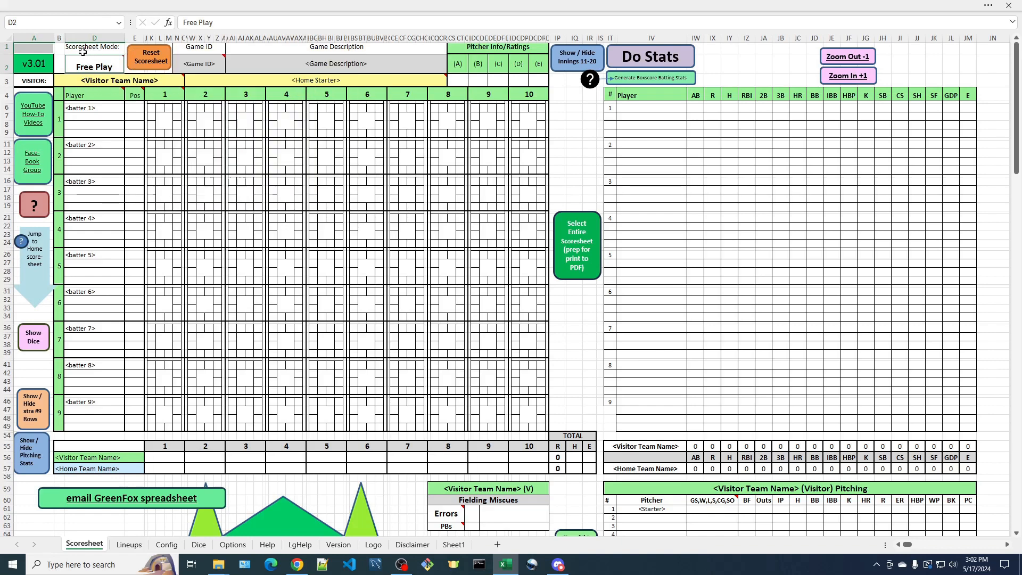
mouse_move(100, 65)
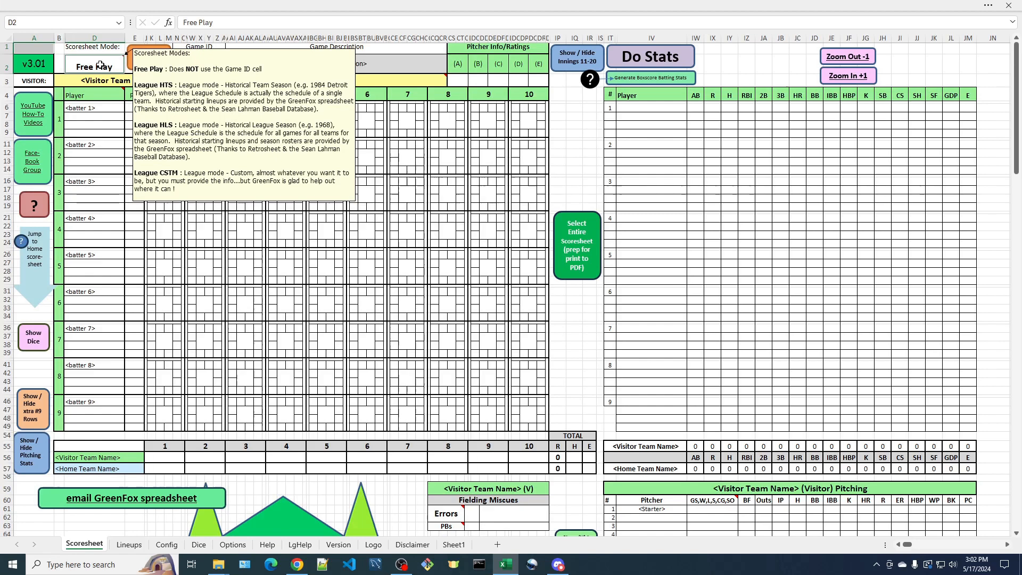
double_click(100, 65)
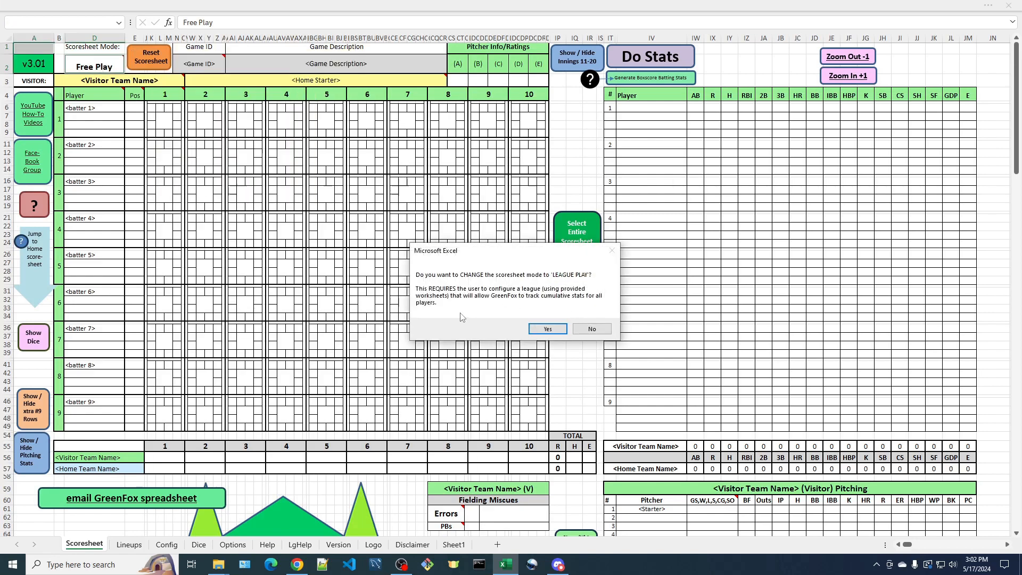
left_click(548, 329)
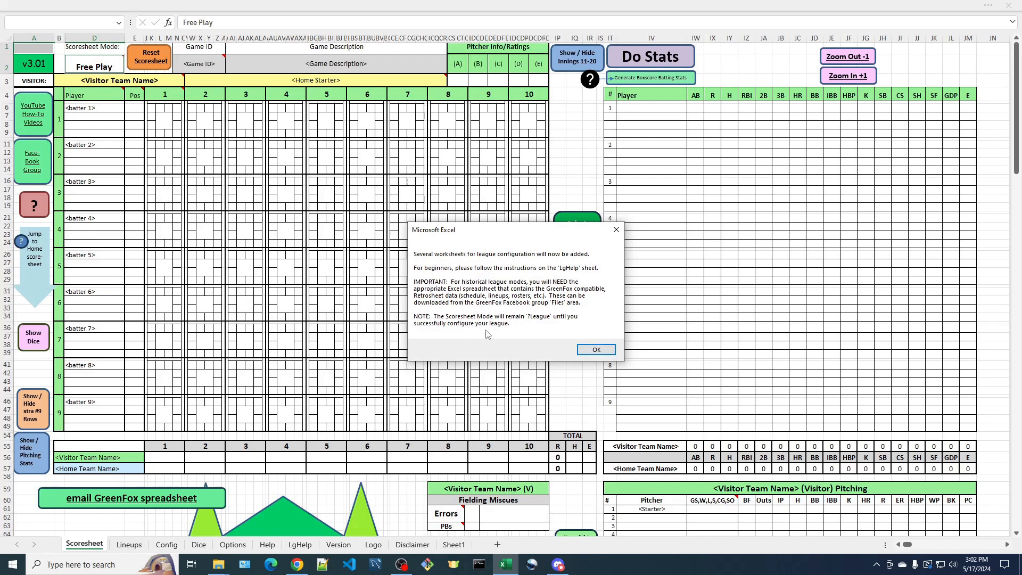
left_click(598, 351)
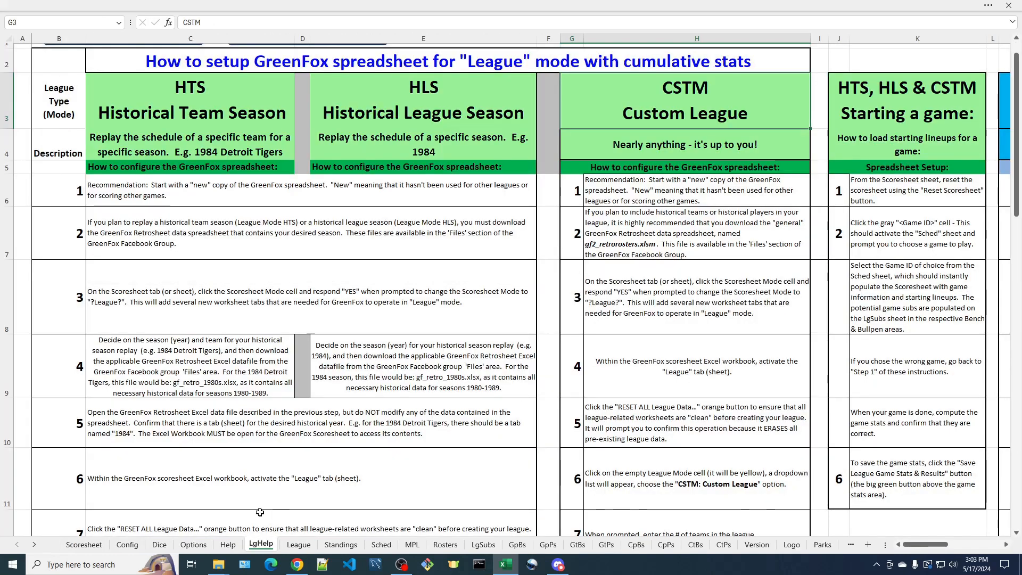
On the League sheet, set the Mode to CSTM: Custom League (manual configuration)
left_click(84, 545)
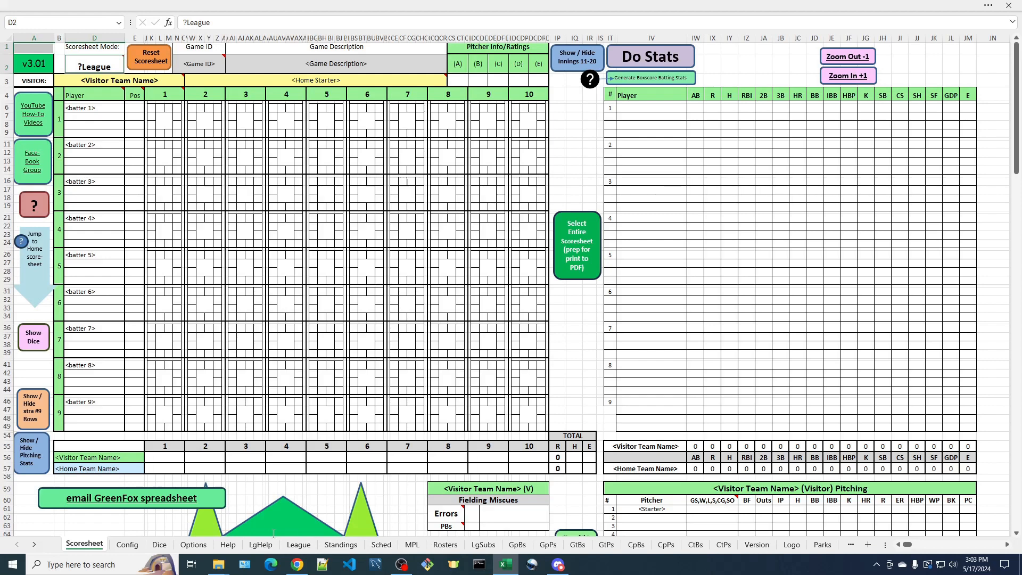
left_click(299, 545)
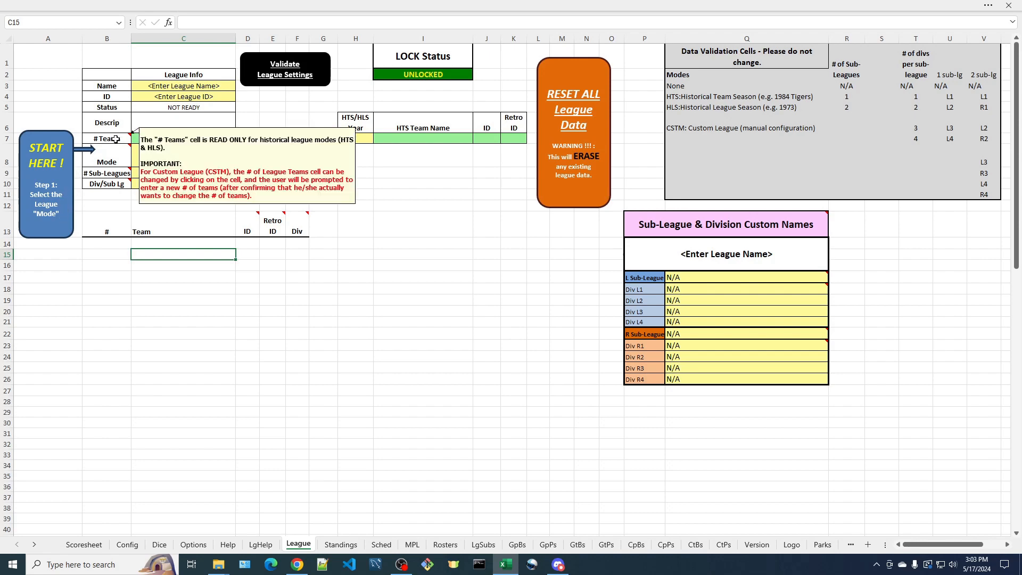
mouse_move(120, 155)
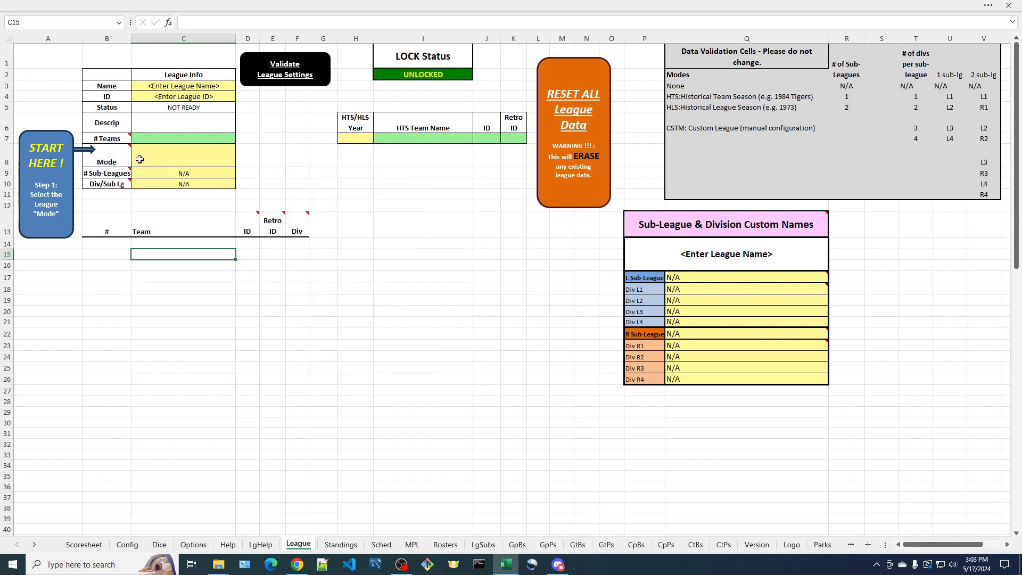
left_click(187, 160)
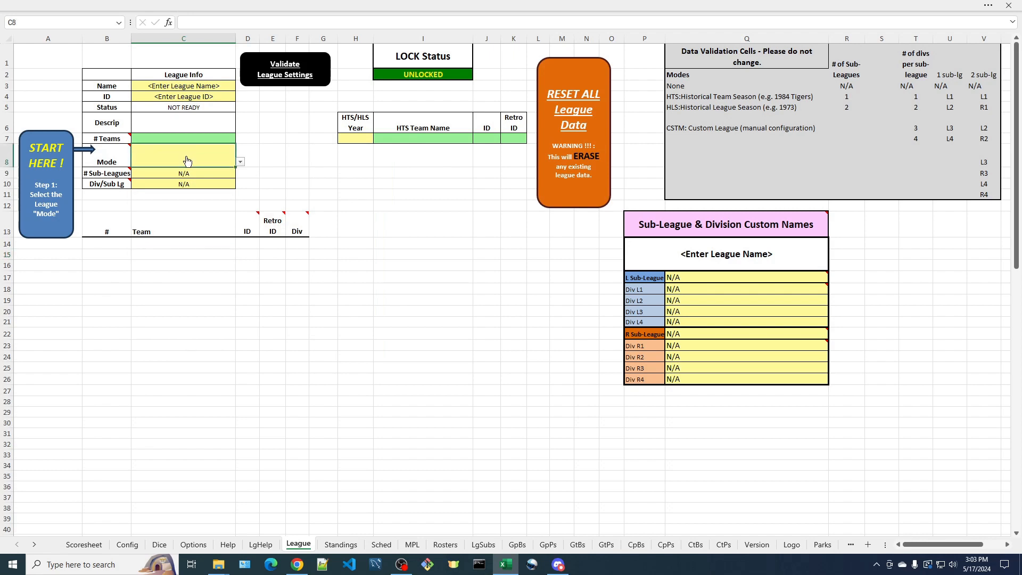
left_click(241, 162)
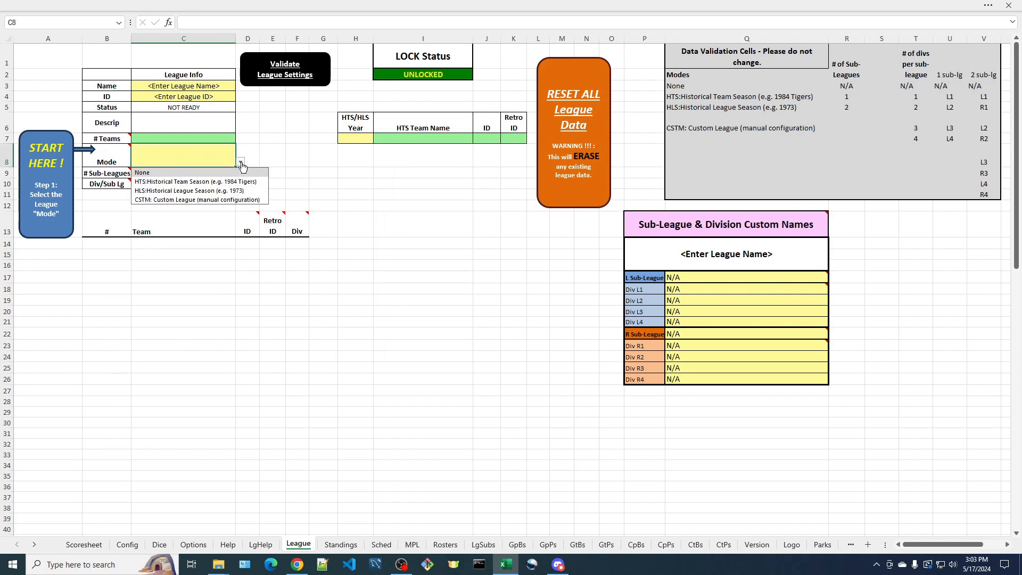
left_click(184, 201)
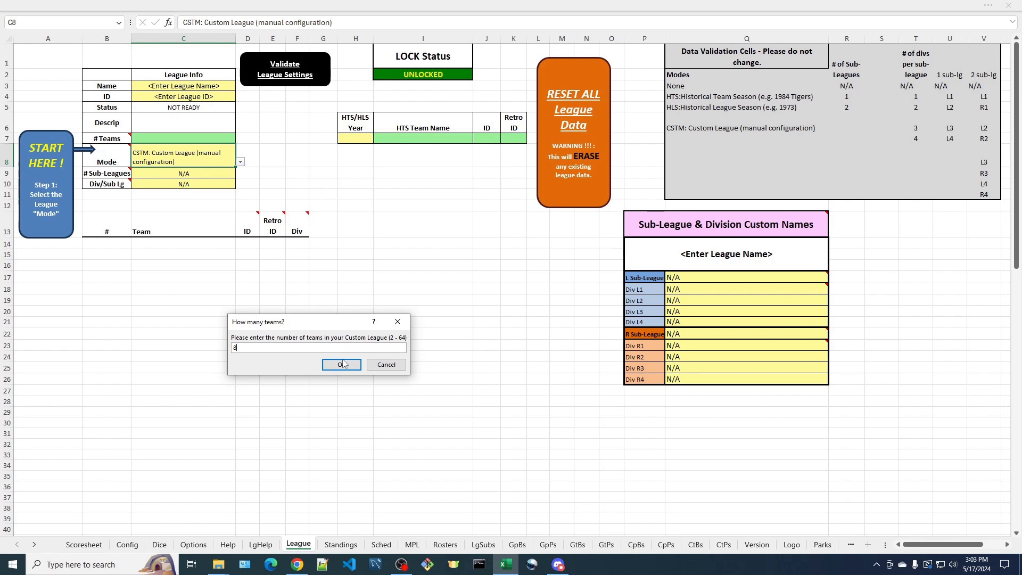
Set the custom league to 8 teams, dismissing the instructions and declining a further team-count change
left_click(342, 364)
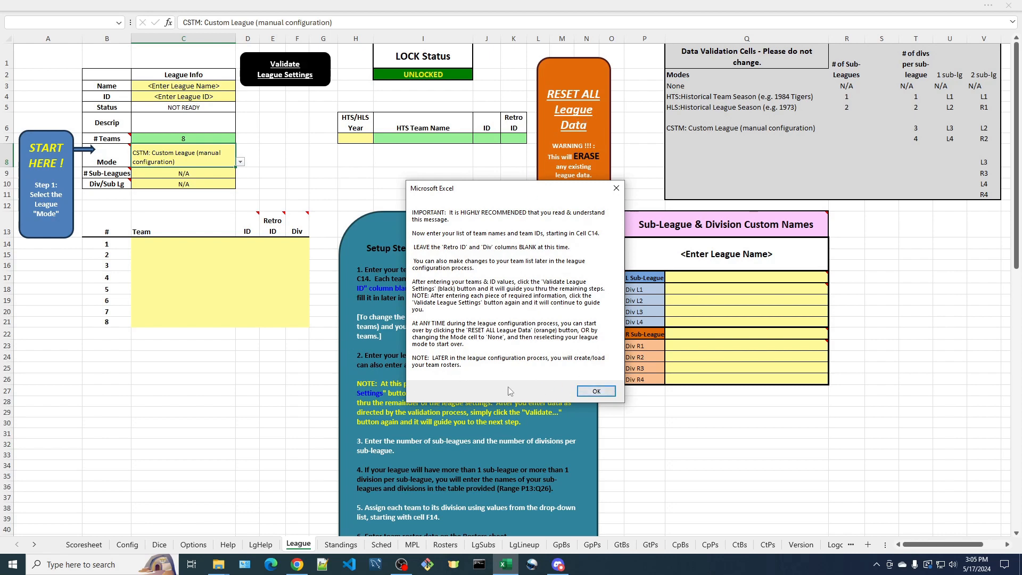
left_click(596, 393)
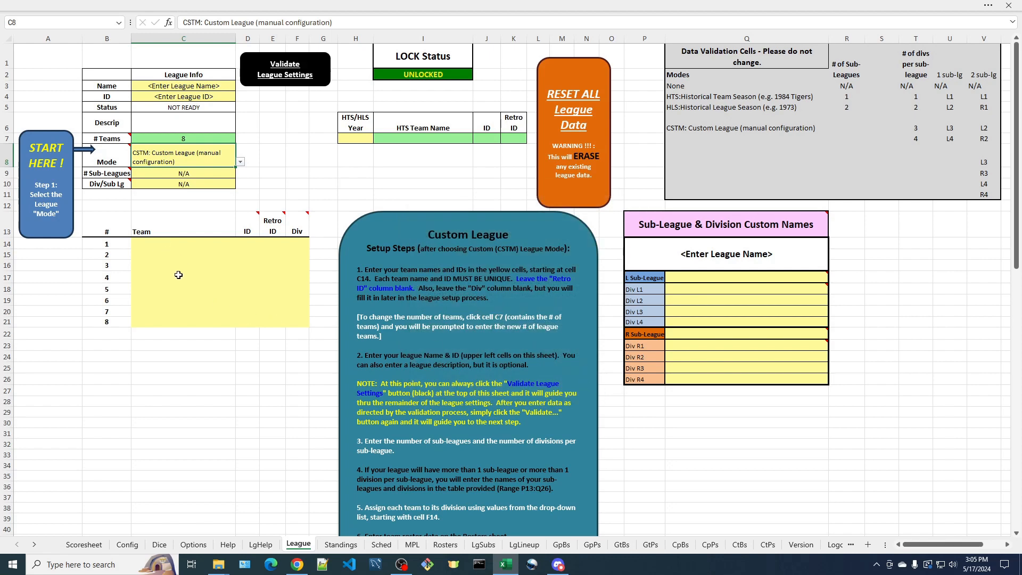
left_click(186, 139)
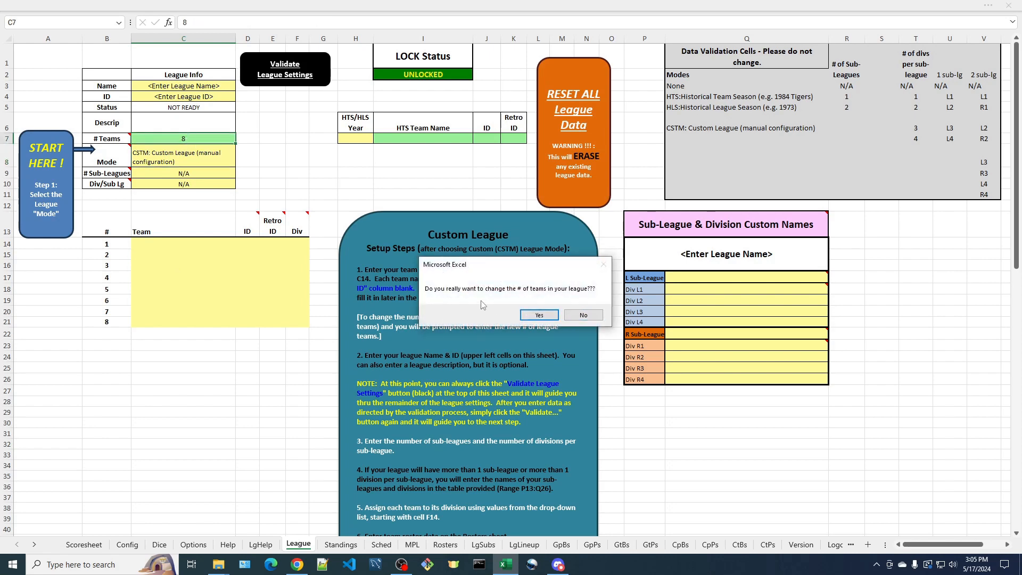
left_click(584, 315)
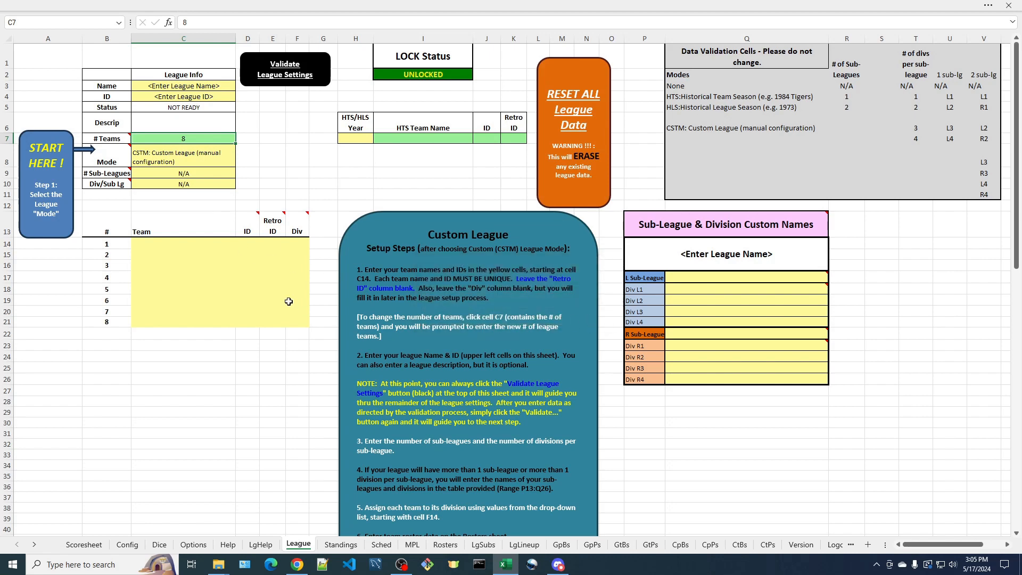
Enter the eight team names from Baltimore Orioles 1970 to LA Dodgers 1978 with IDs BAL through BOS
left_click(144, 244)
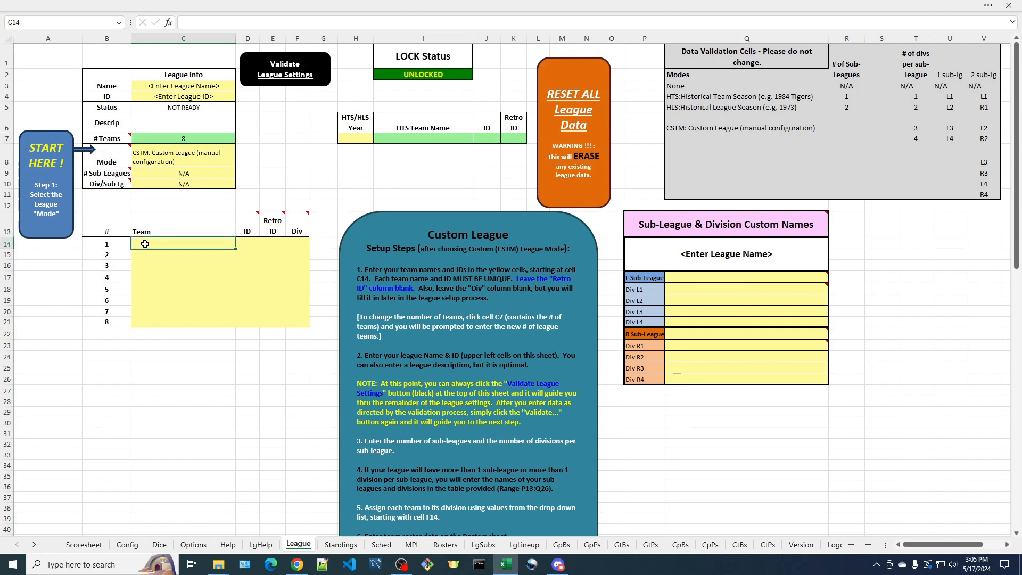
type("Baltimore Orioles 1970")
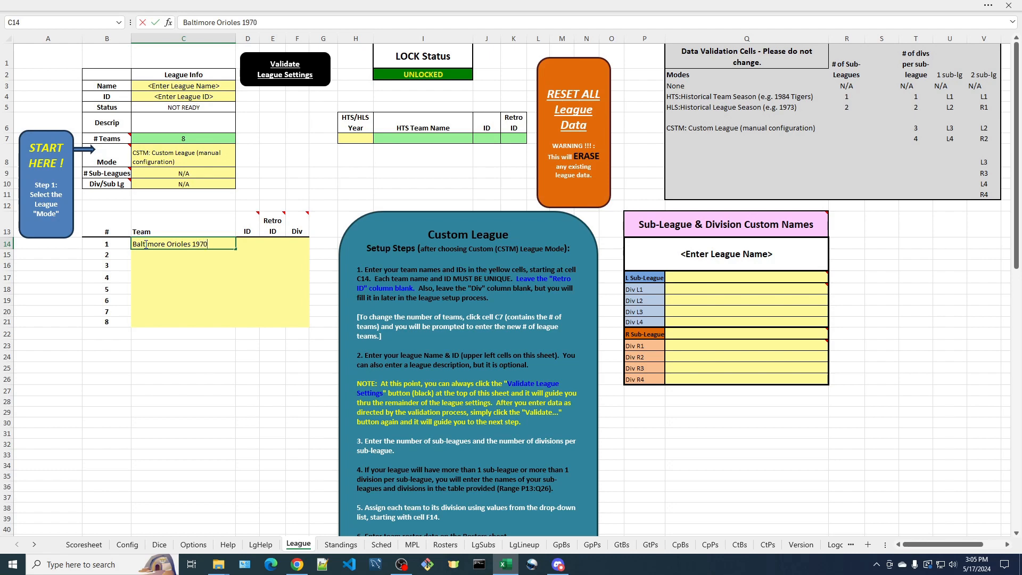
key("Tab")
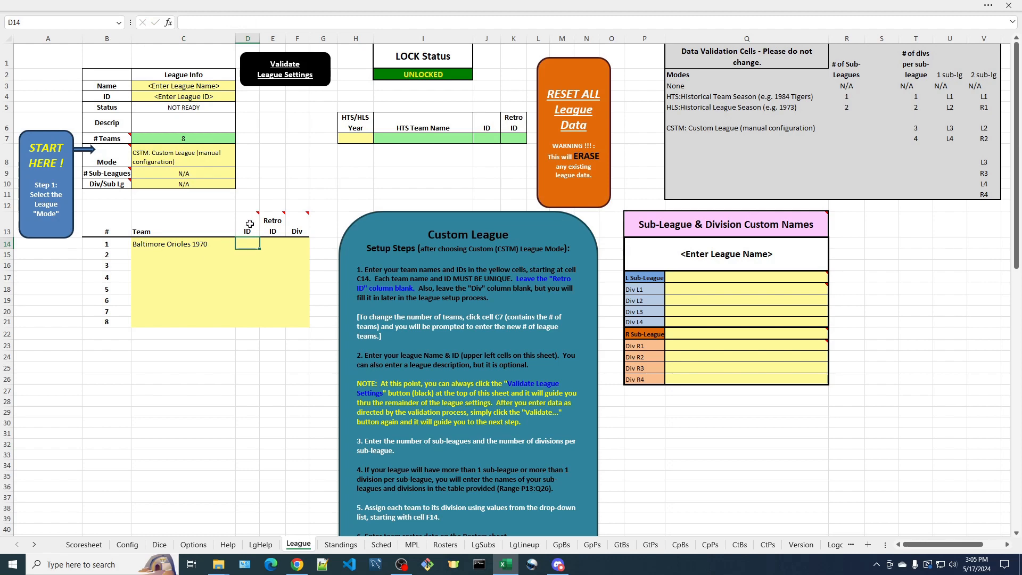
mouse_move(248, 222)
type("BAL")
left_click(162, 255)
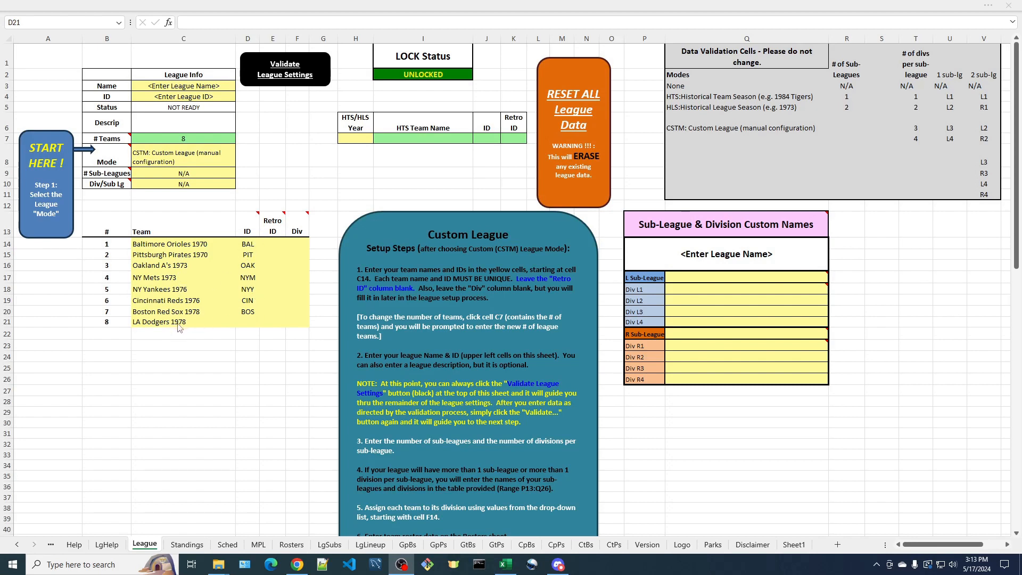
Give LA Dodgers 1978 the ID LA and run the league validation, dismissing both messages
left_click(252, 323)
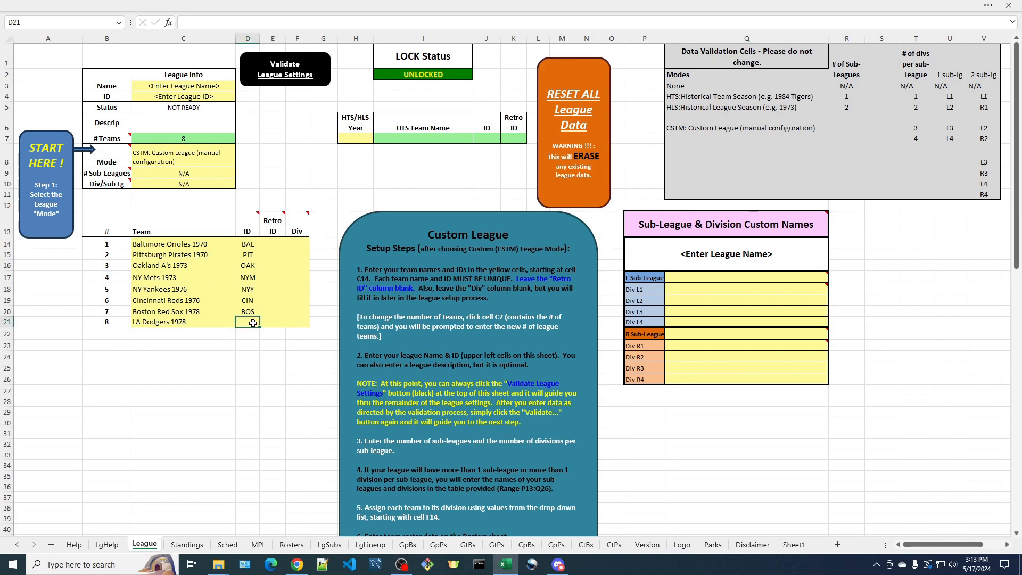
type("L")
key("Return")
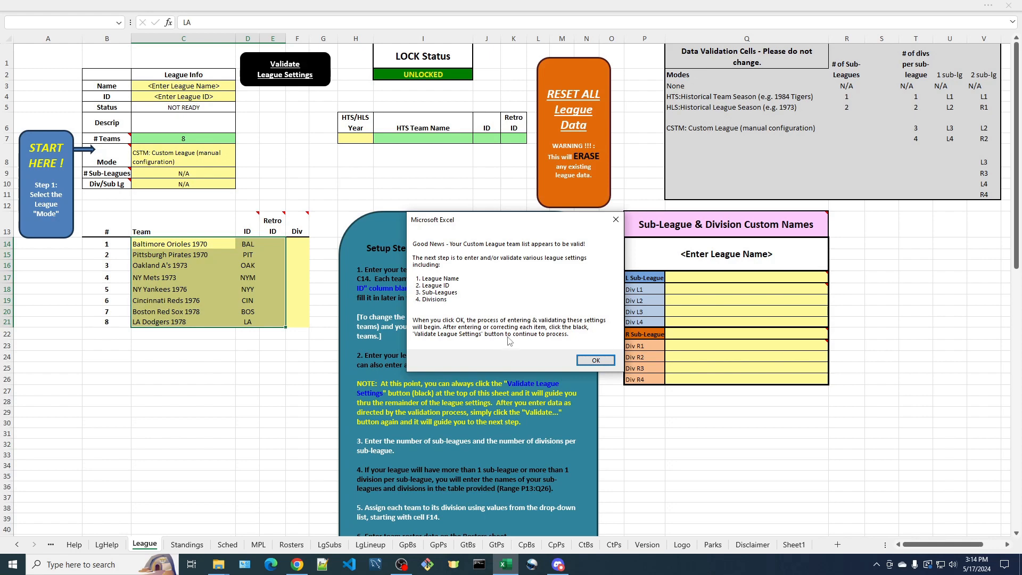
left_click(595, 362)
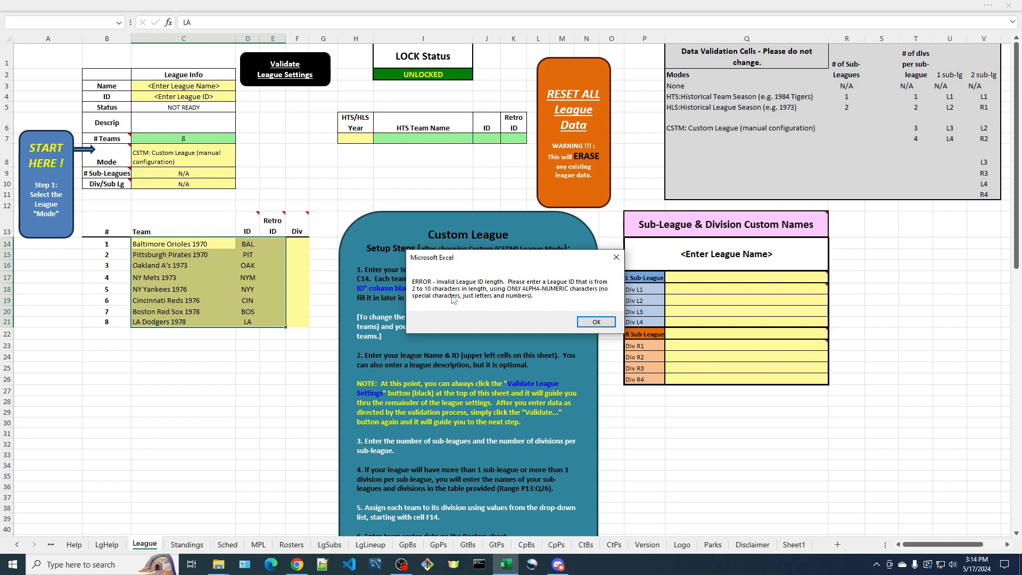
left_click(597, 323)
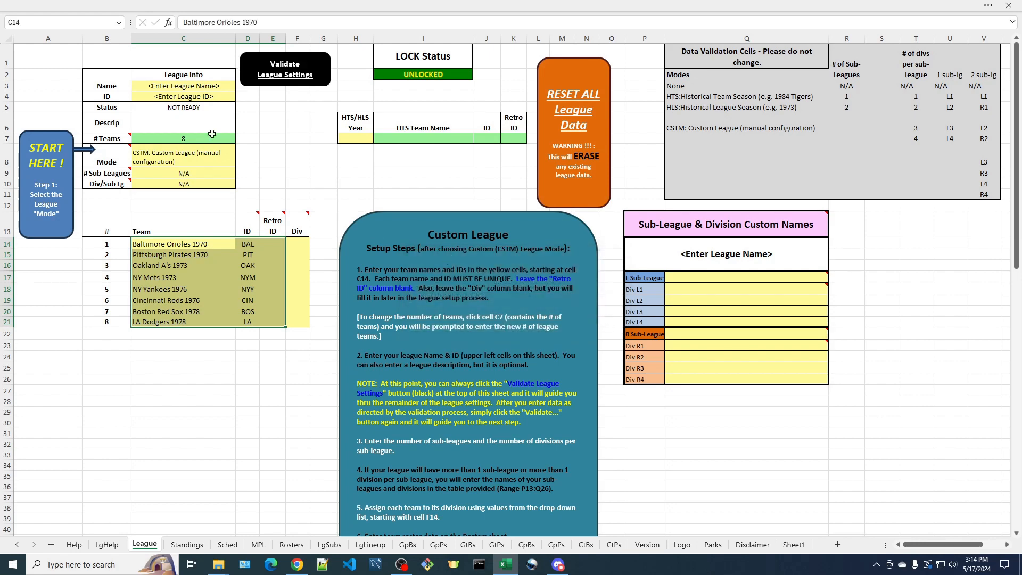
Name the league 70s Super 8 League and set its league ID to 70s8
left_click(169, 86)
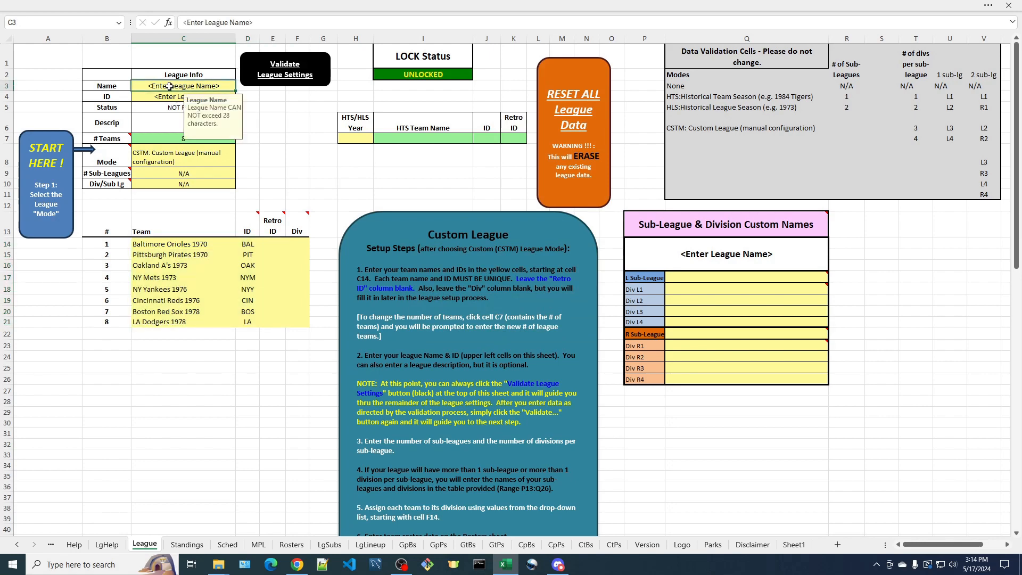
type("70")
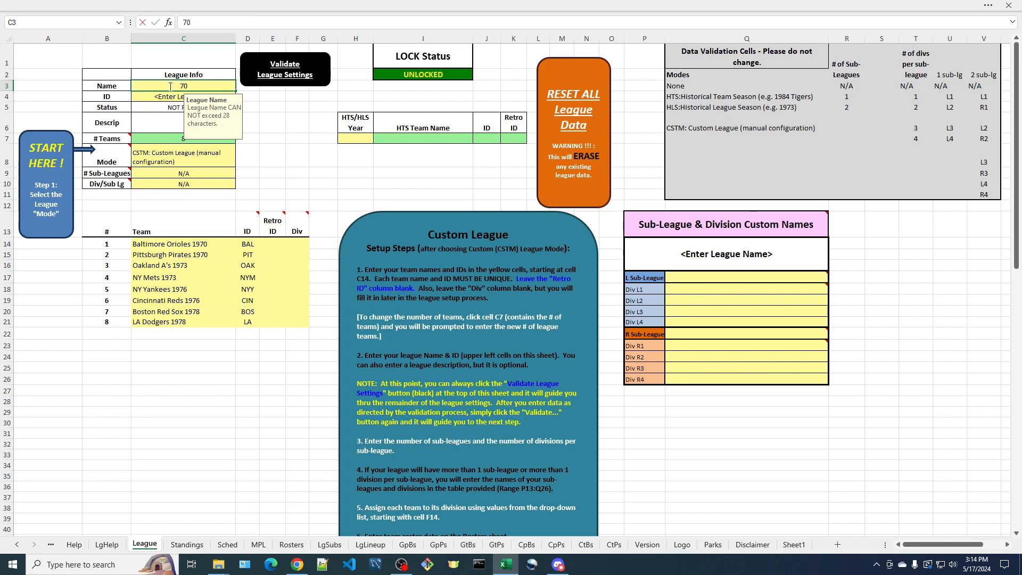
type("s Super 8 League")
key("Return")
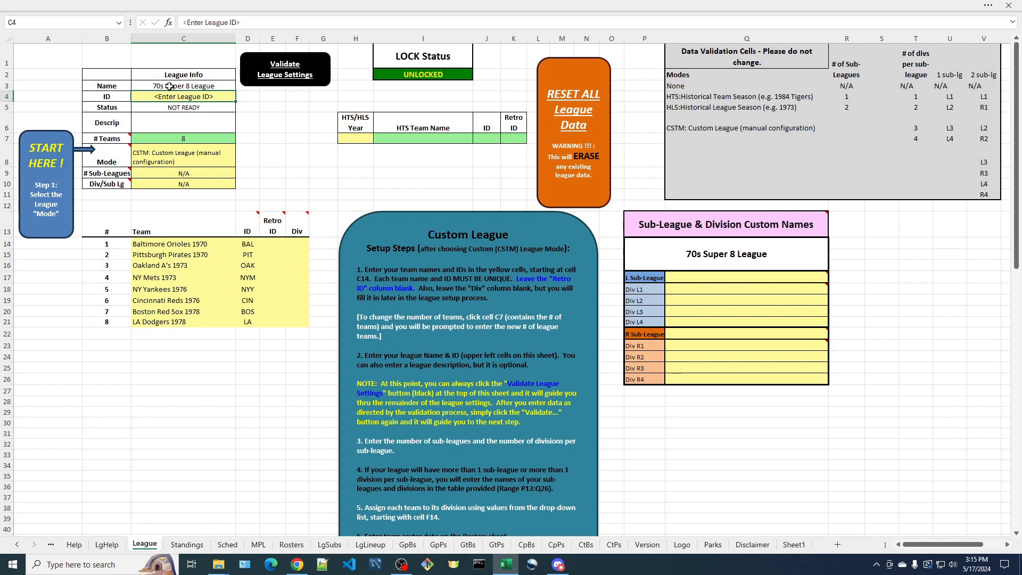
type("70s")
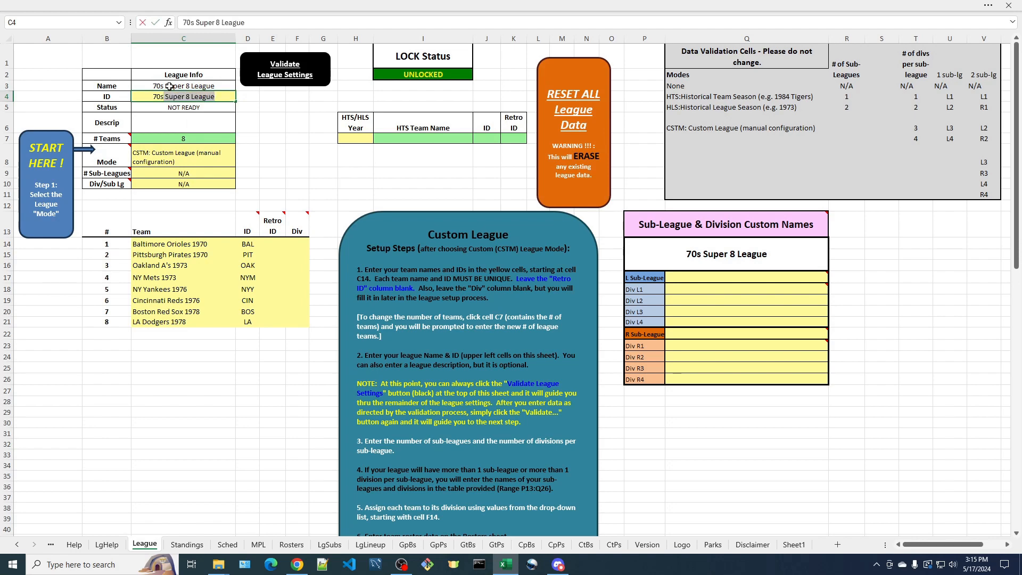
type("8")
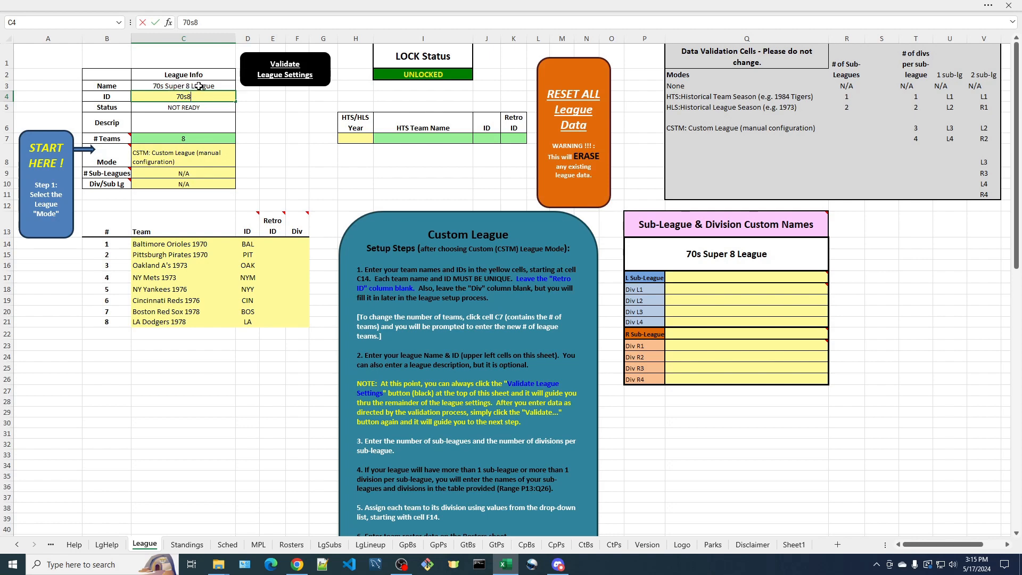
key("Return")
left_click(192, 99)
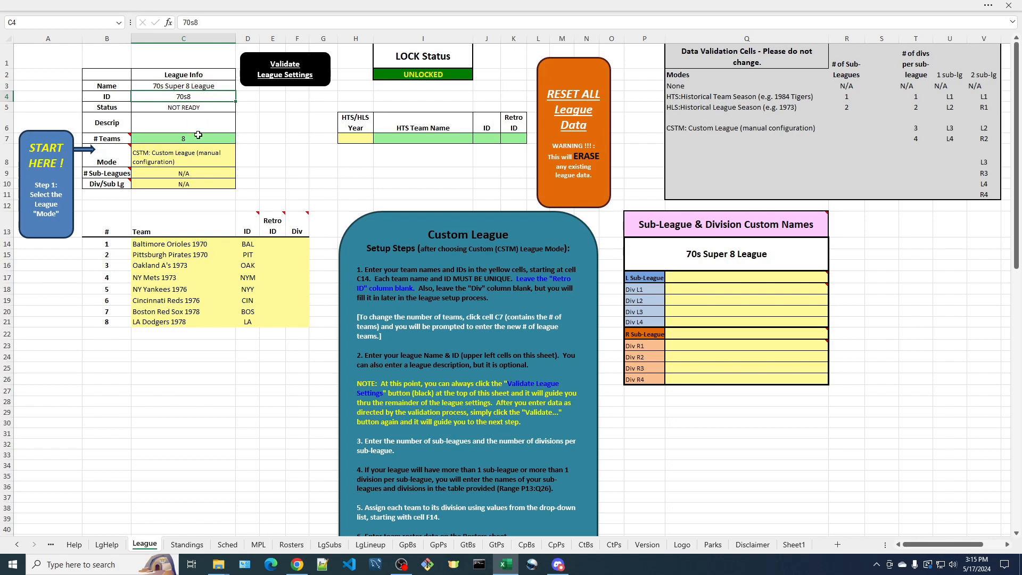
Set the number of sub-leagues to 2 and divisions per sub-league to 1
mouse_move(121, 179)
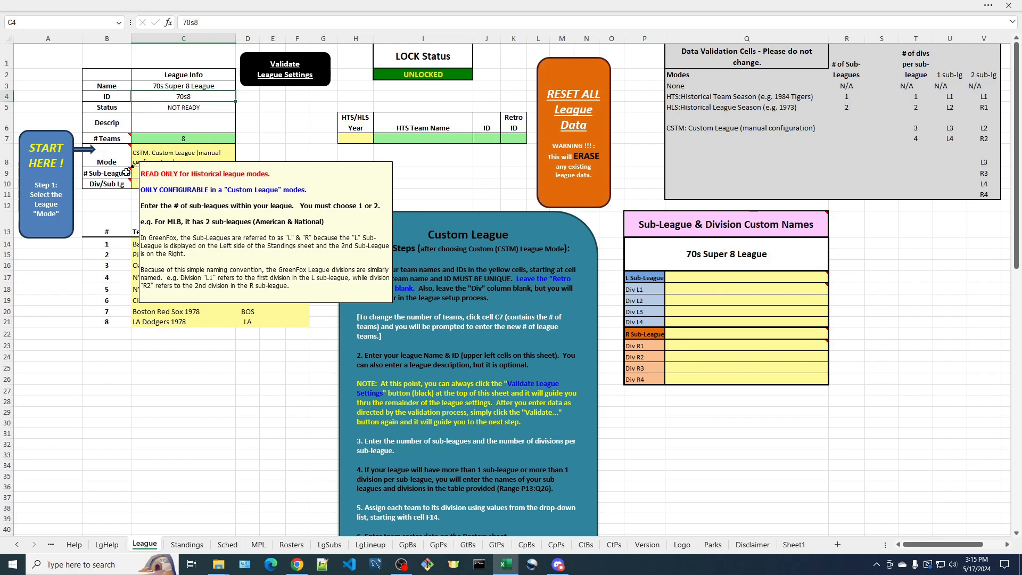
left_click(172, 174)
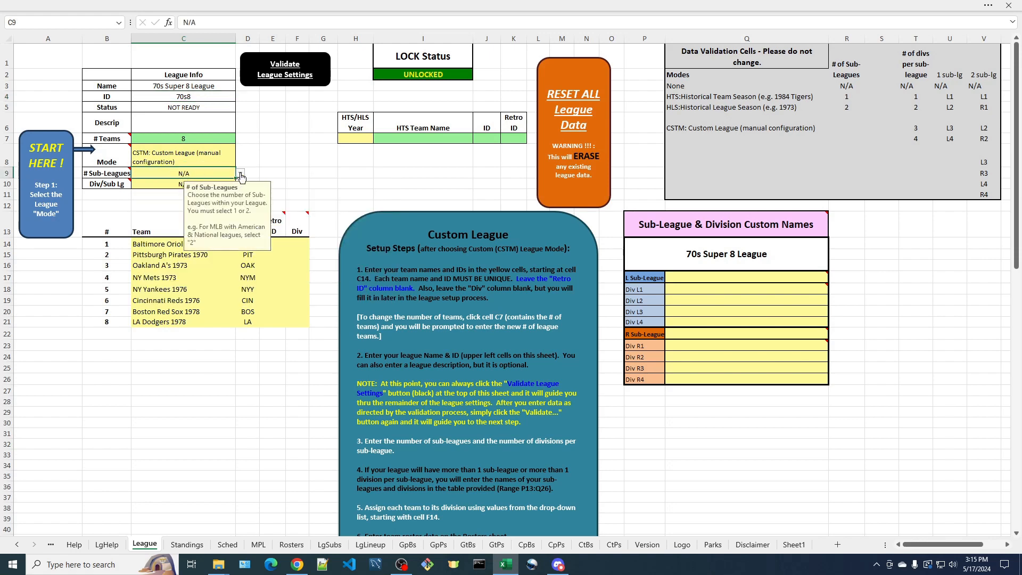
left_click(240, 173)
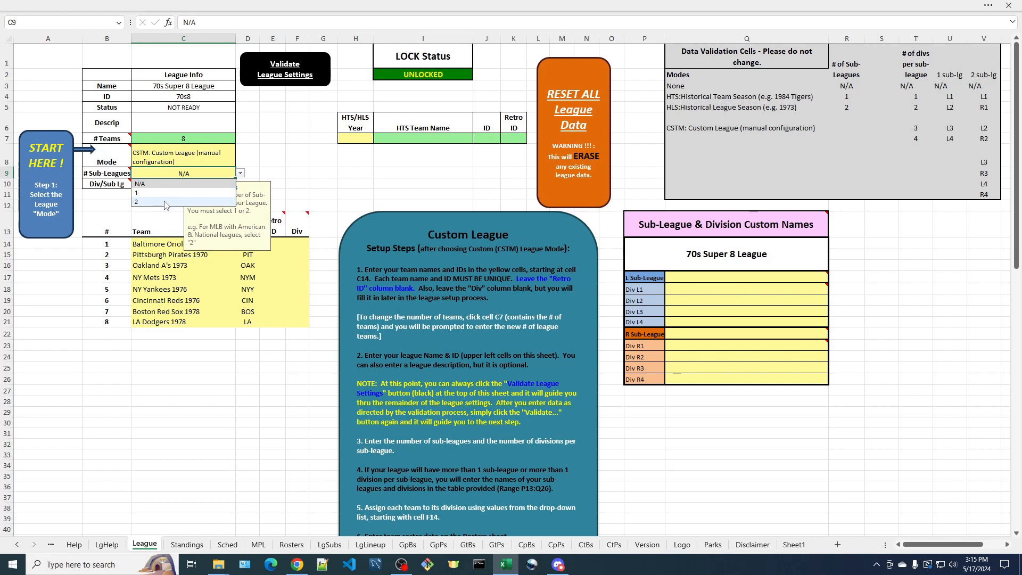
left_click(165, 202)
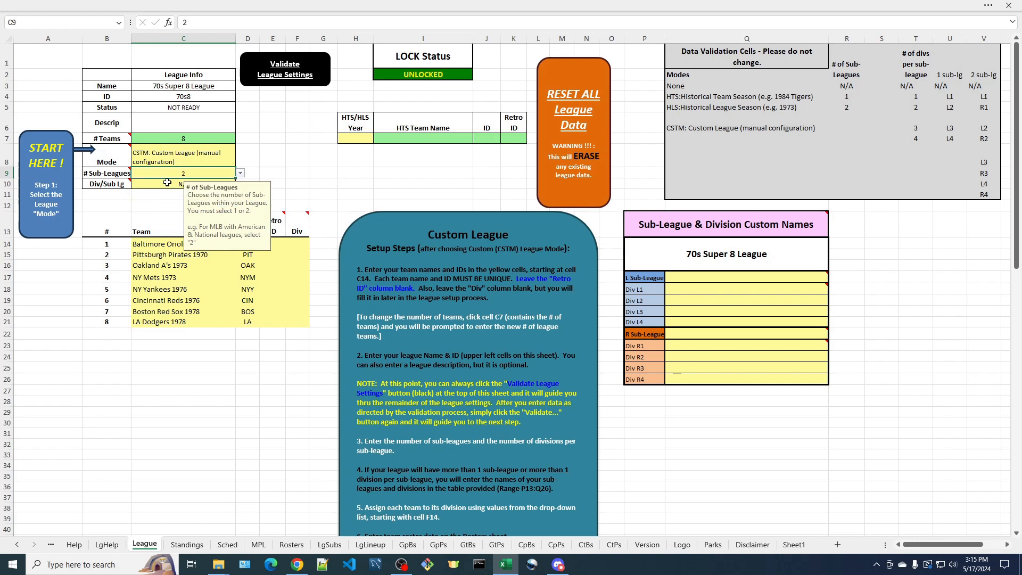
left_click(166, 183)
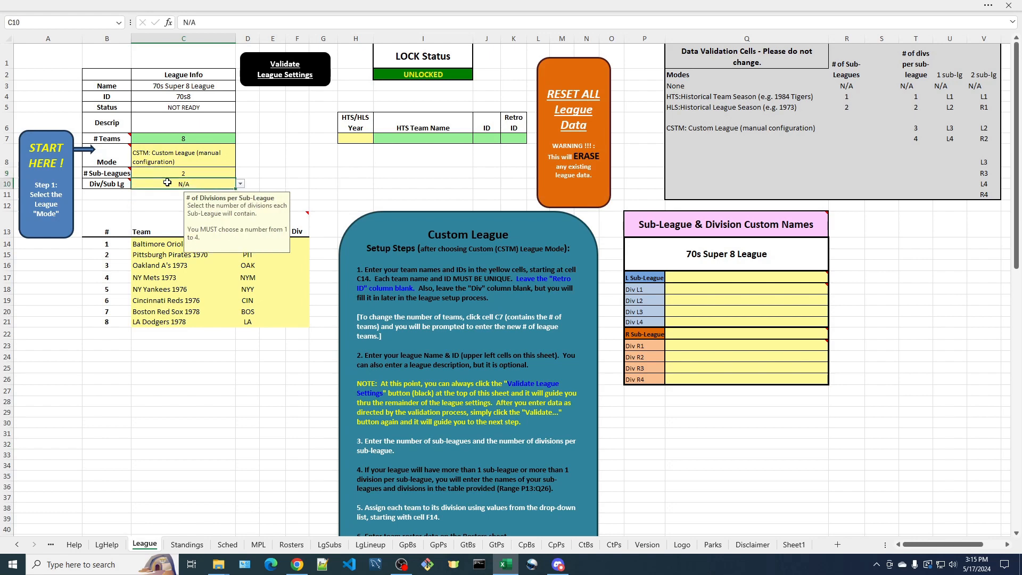
left_click(240, 185)
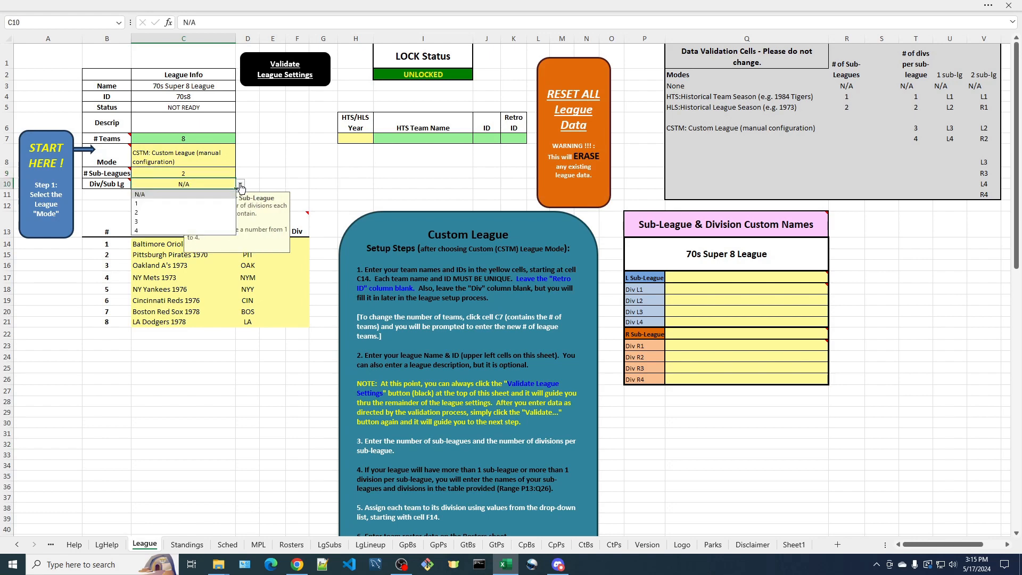
left_click(163, 205)
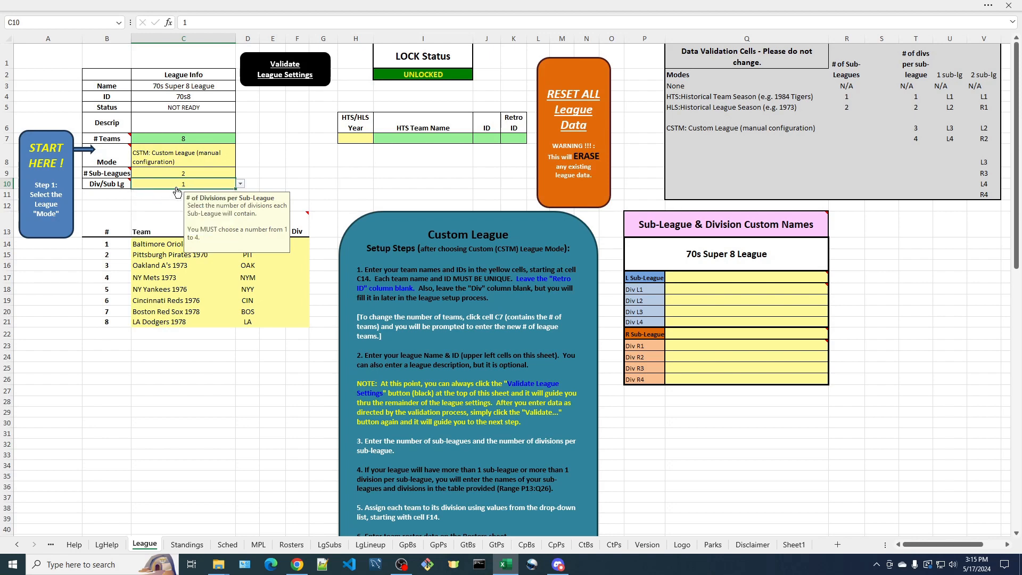
Validate the league settings and dismiss the resulting message
left_click(273, 156)
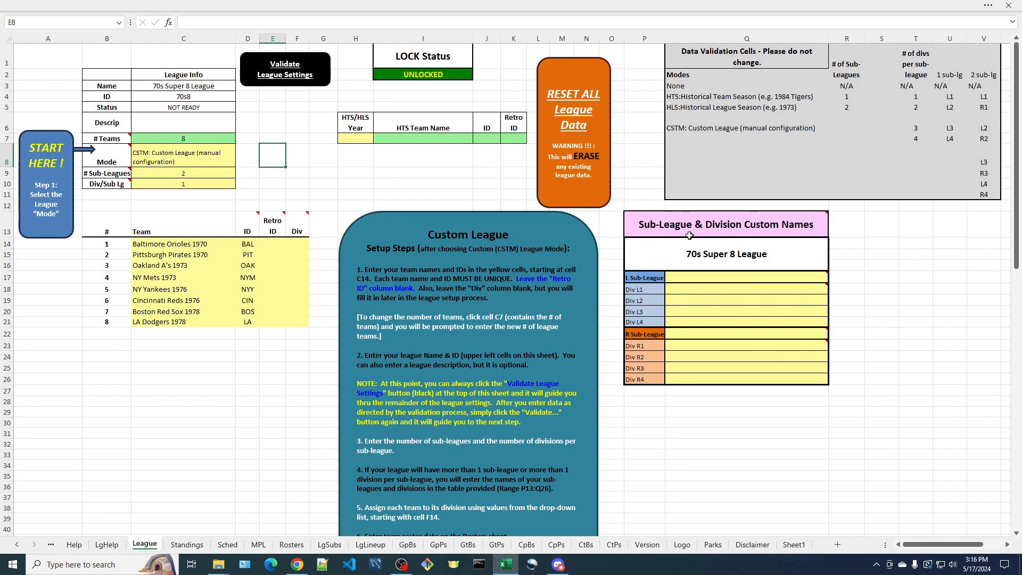
mouse_move(723, 232)
left_click(283, 77)
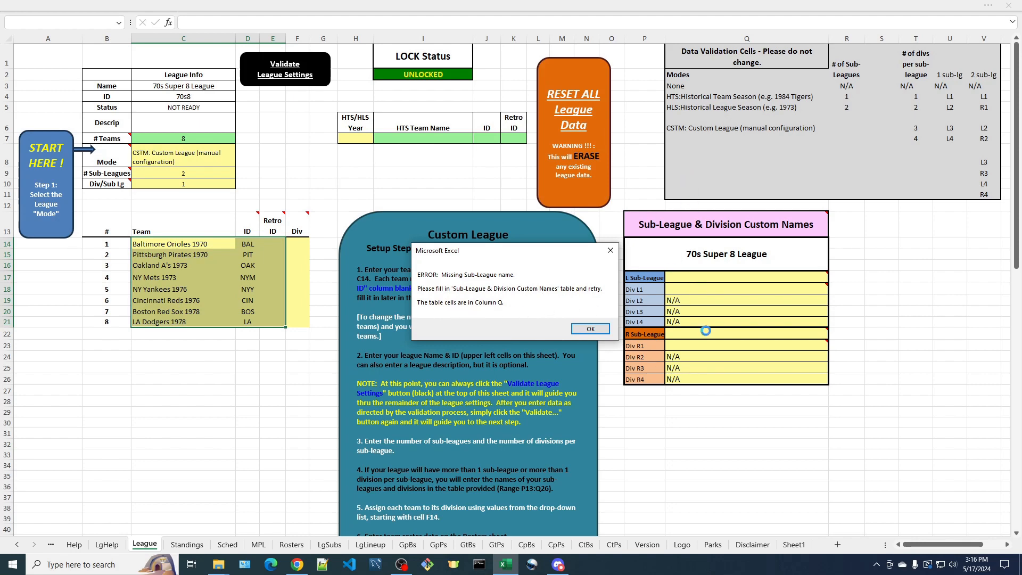
left_click(591, 329)
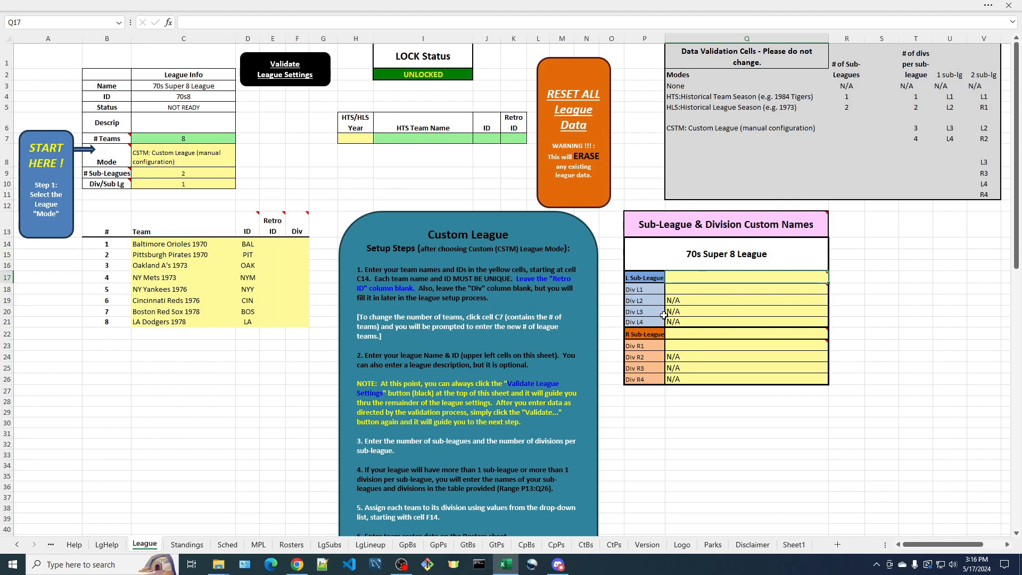
Name the left sub-league Americans League in the custom names table
mouse_move(685, 337)
mouse_move(681, 279)
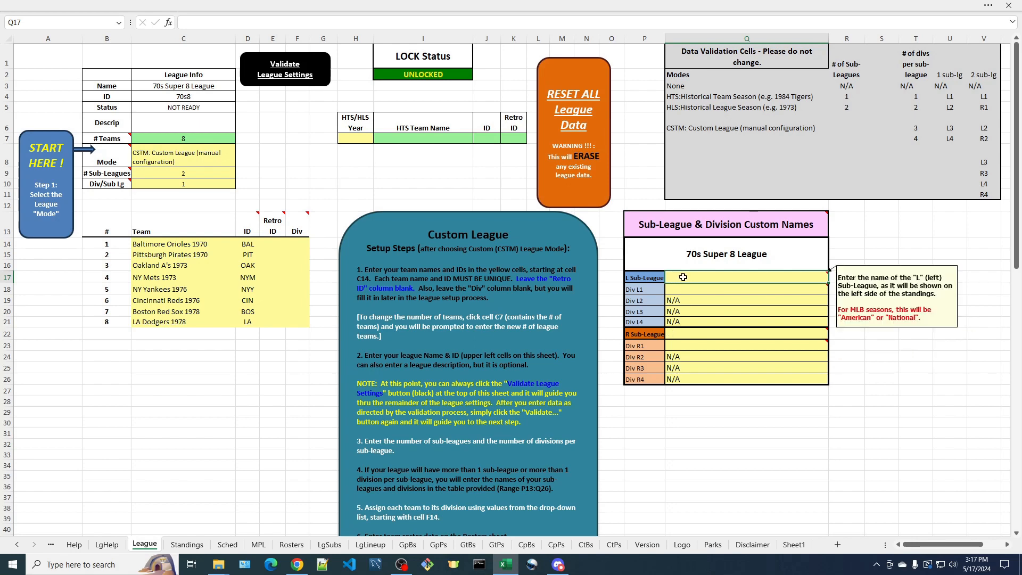
type("A")
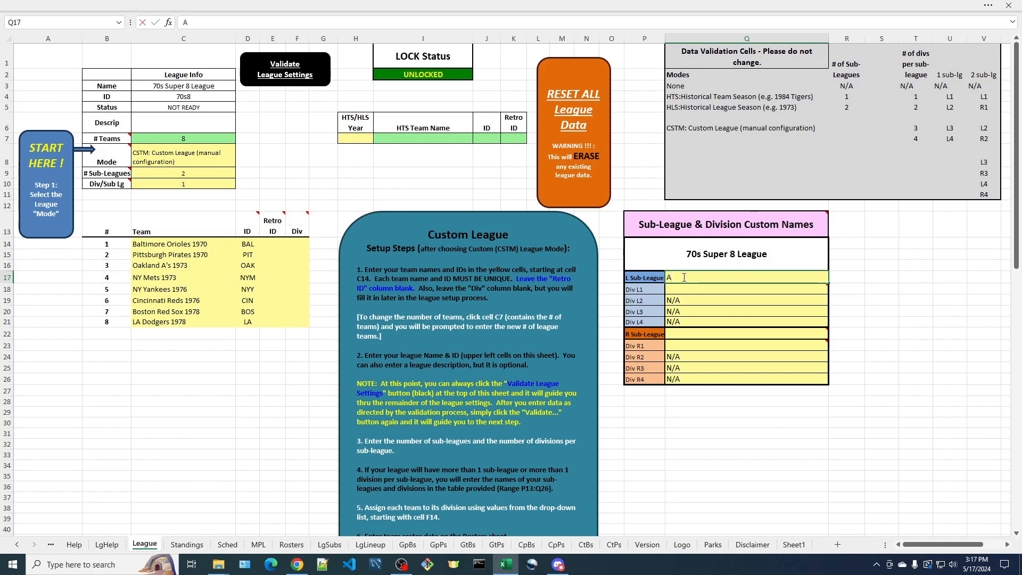
type("mericans Lagu")
key("BackSpace")
key("BackSpace")
type("eague")
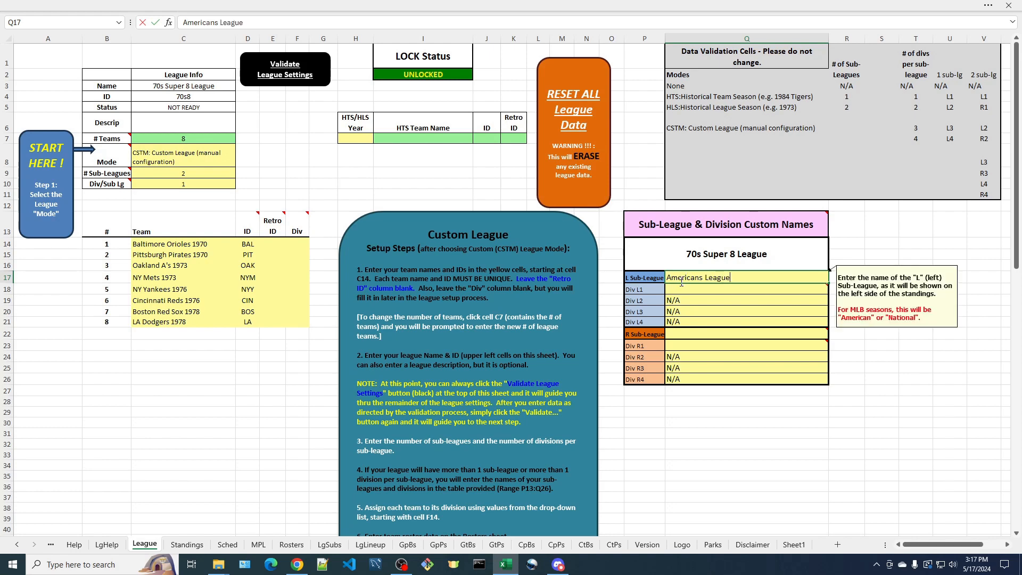
Name division L1 Team and the right sub-league Nationals League in the custom names table
left_click(682, 289)
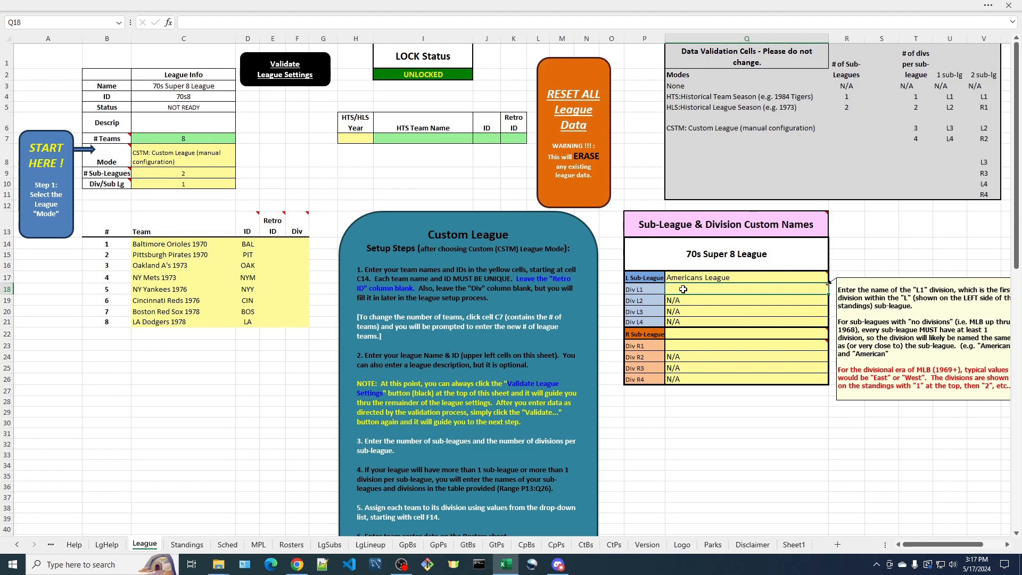
type("T")
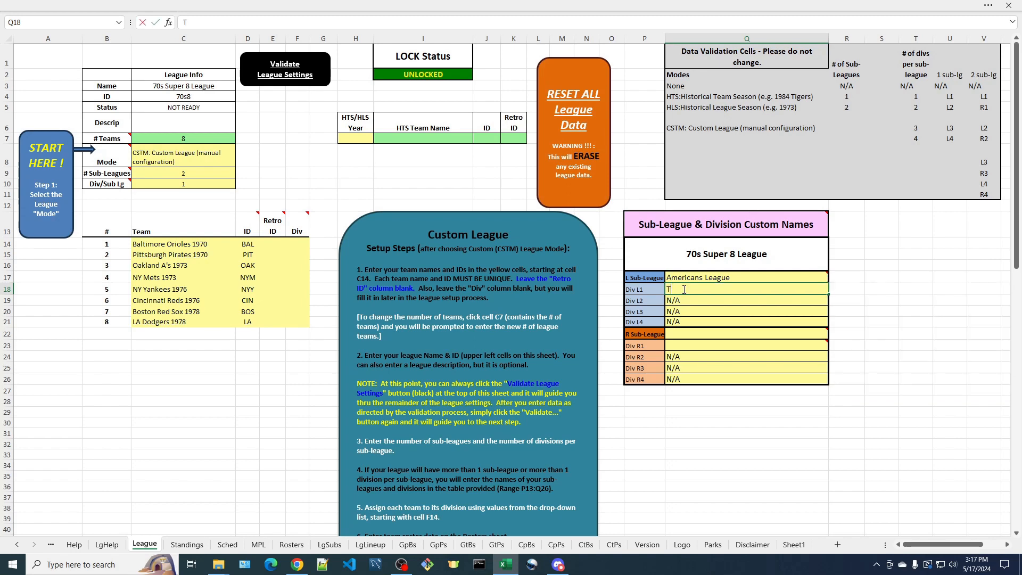
type("eam")
left_click(683, 332)
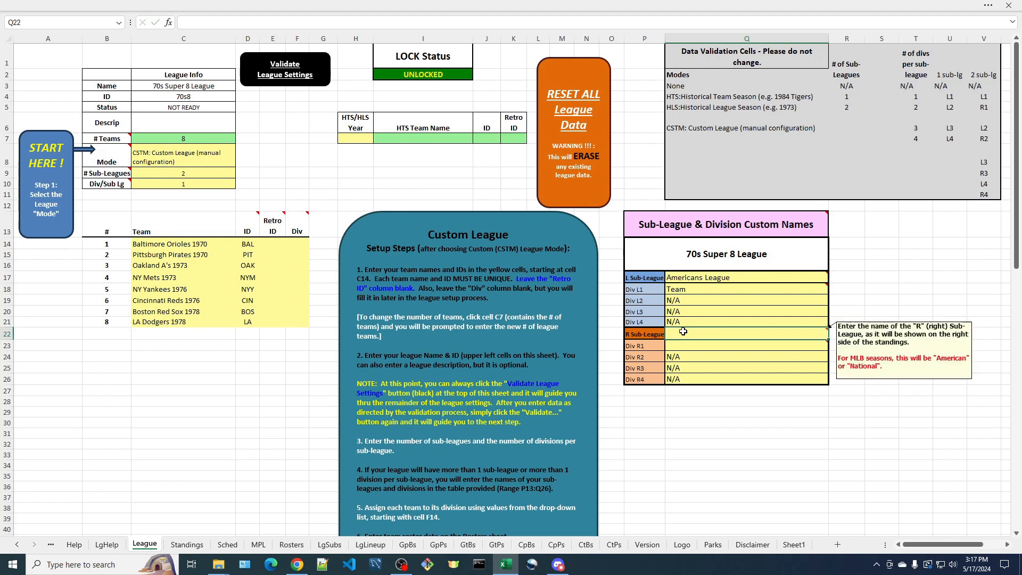
type("Nation")
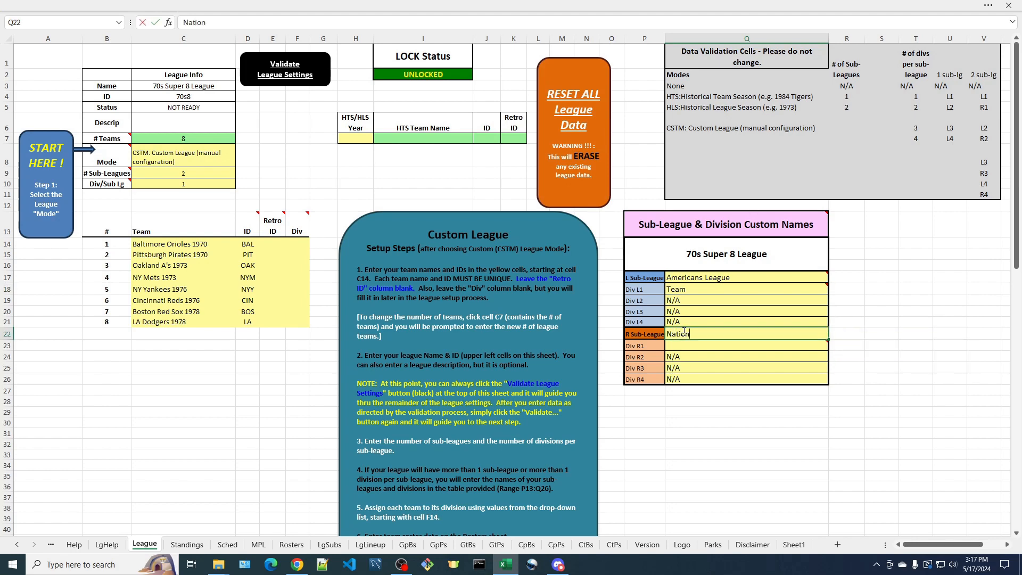
type("als leag")
type(" League")
key("Return")
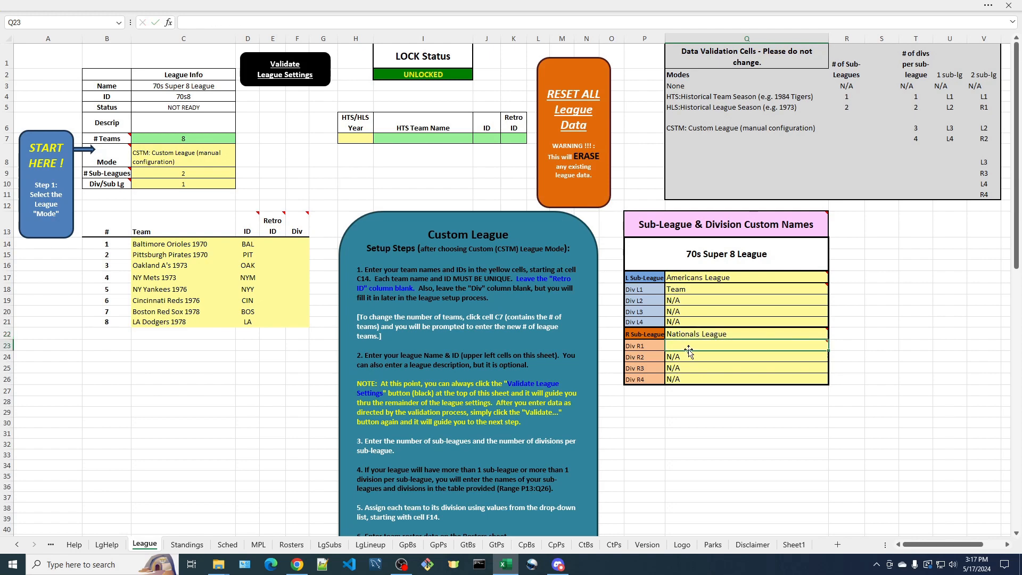
Validate the league settings and dismiss the error message
left_click(286, 77)
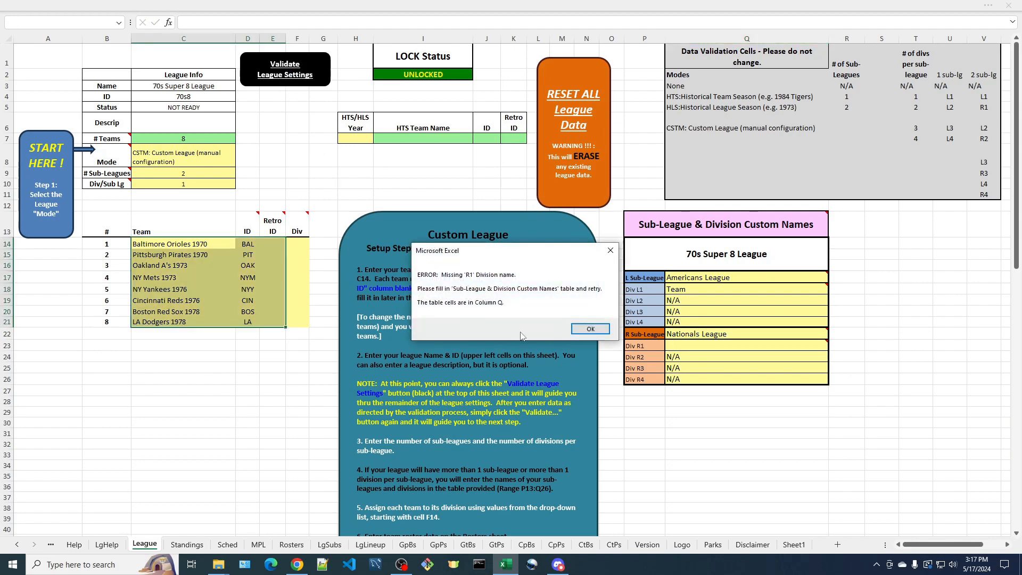
left_click(591, 329)
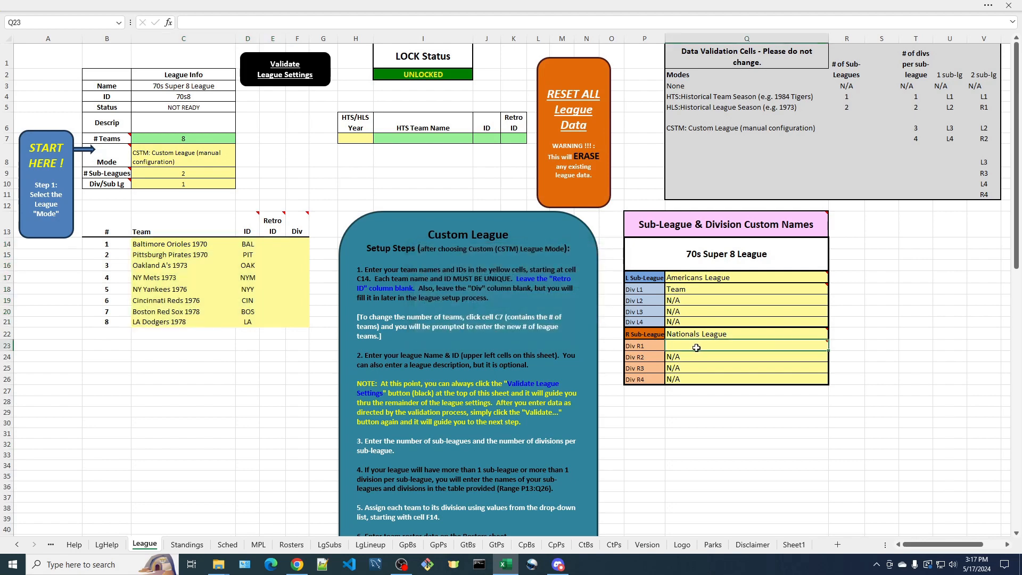
Name division R1 Team in the custom names table
mouse_move(691, 347)
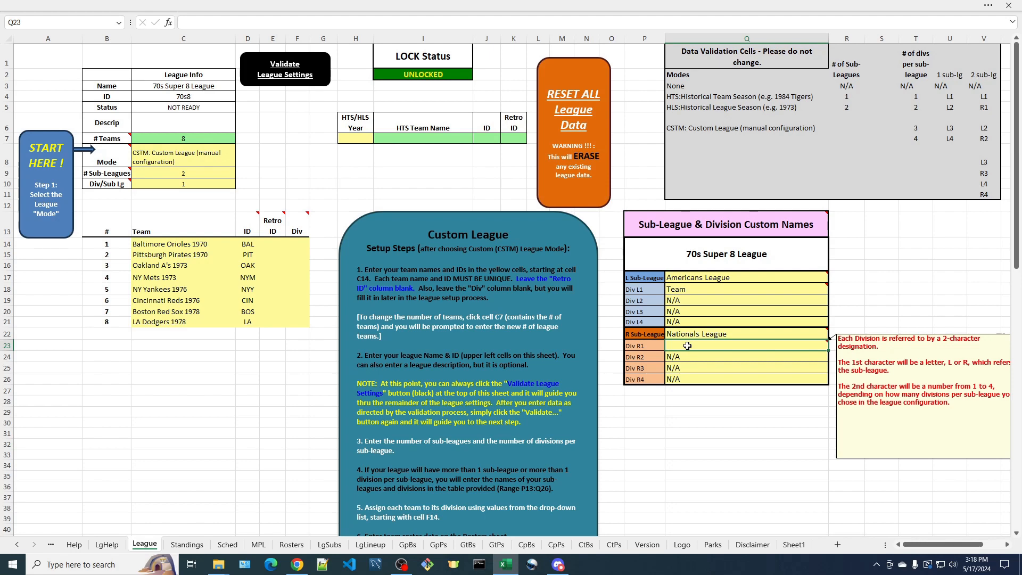
type("Team")
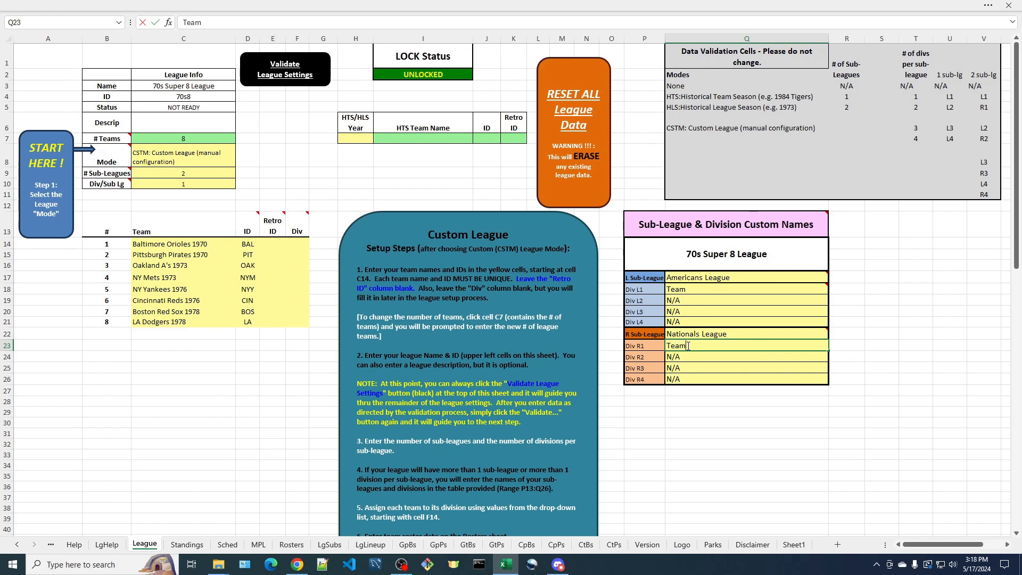
key("Return")
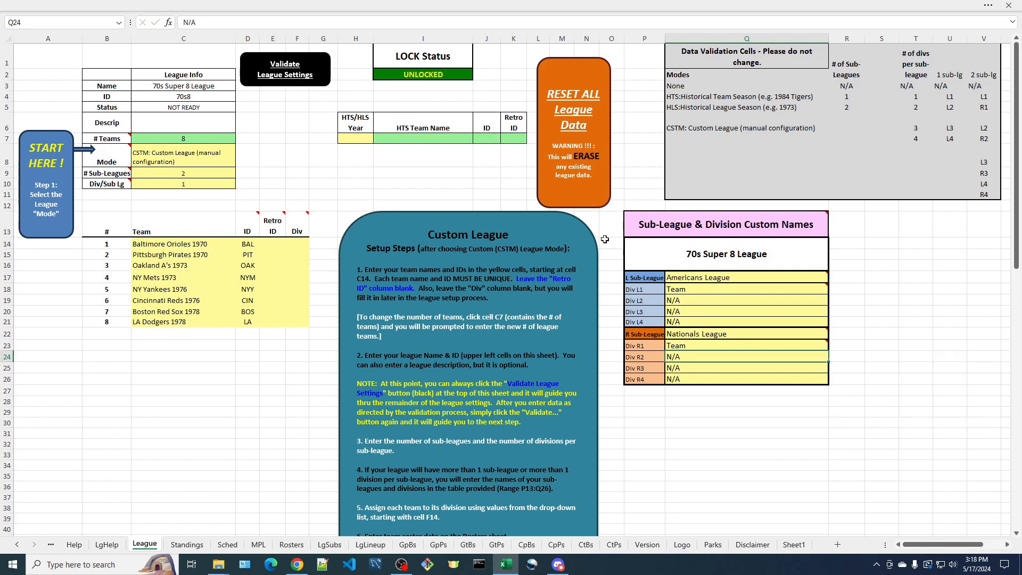
Re-run the league settings validation and dismiss the resulting message
left_click(291, 79)
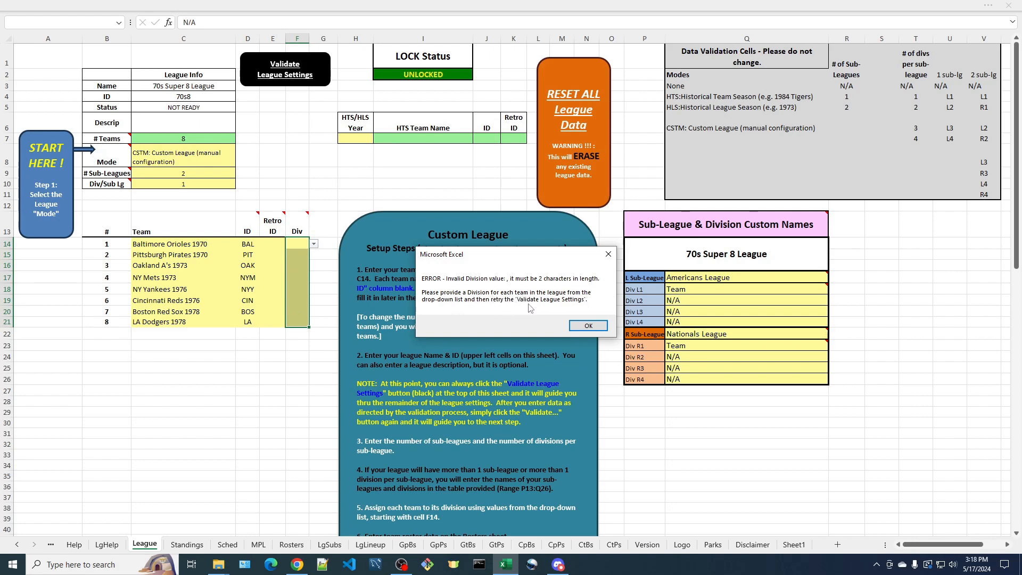
left_click(589, 327)
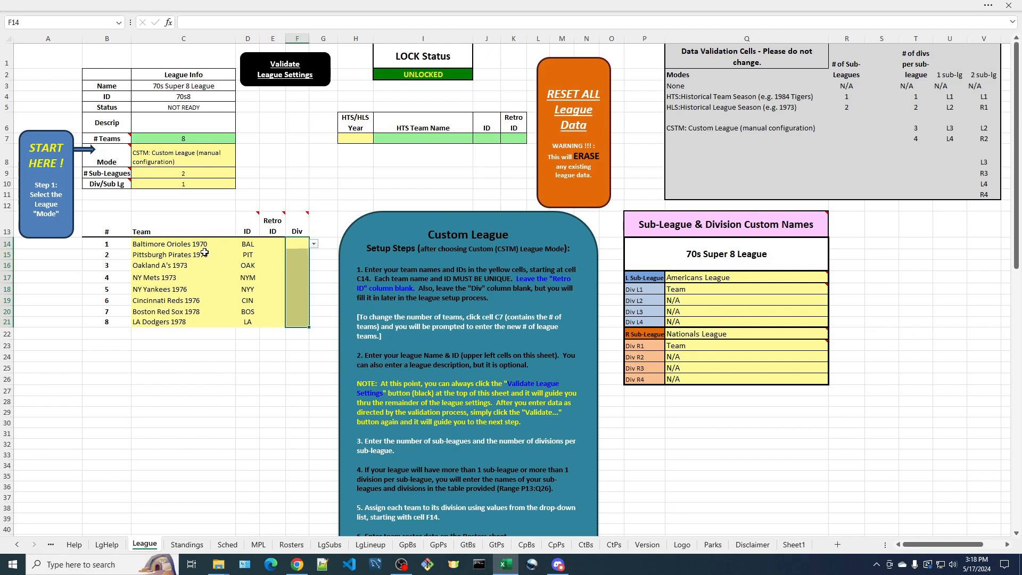
Assign divisions to the teams: Baltimore, Oakland, NY Yankees and Boston to L1; Pittsburgh, NY Mets, Cincinnati and LA to R1
left_click(314, 244)
left_click(299, 255)
left_click(297, 267)
left_click(314, 267)
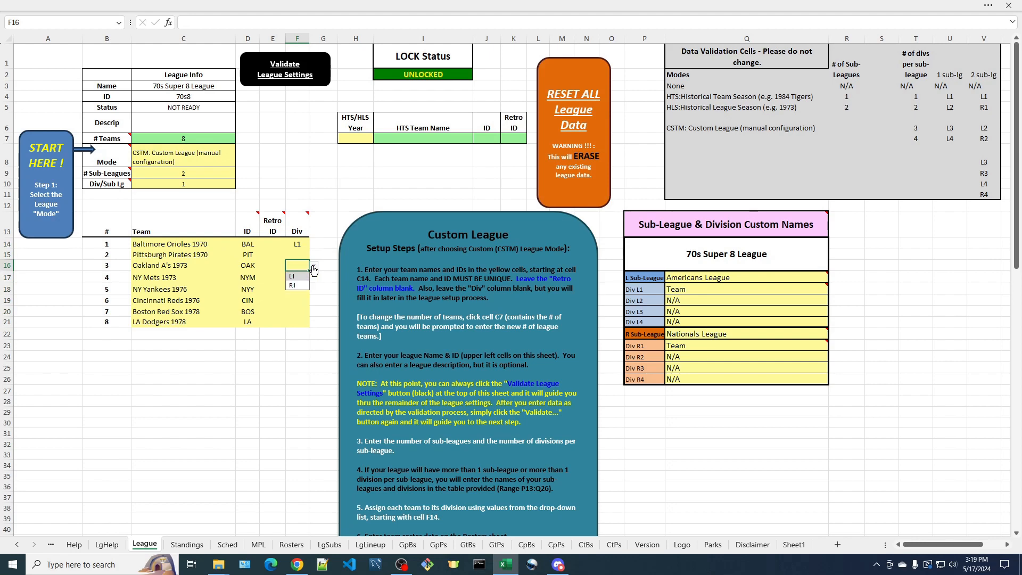
left_click(292, 277)
left_click(297, 289)
left_click(314, 291)
left_click(292, 300)
left_click(308, 313)
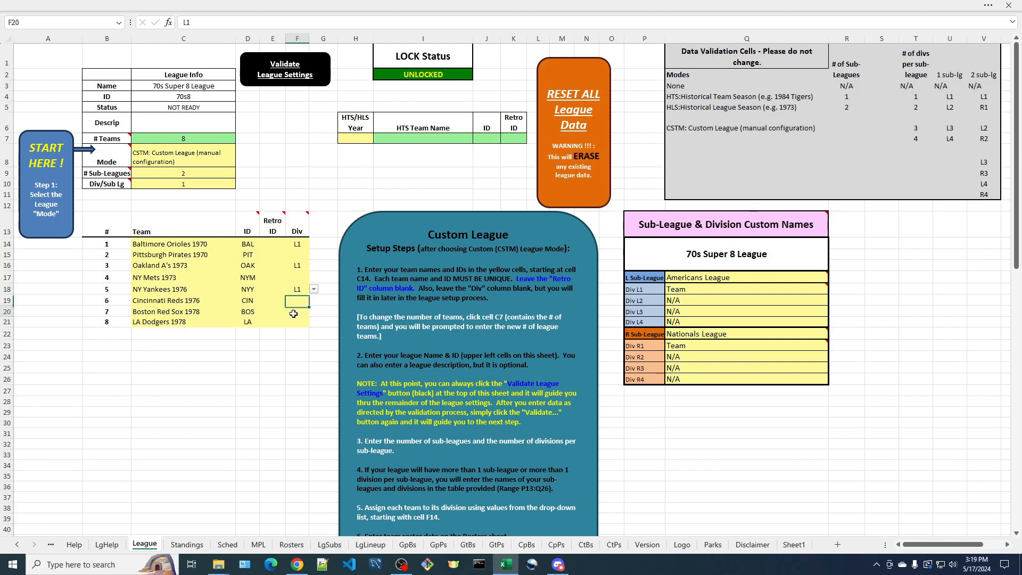
left_click(314, 312)
left_click(292, 323)
left_click(296, 255)
type("r")
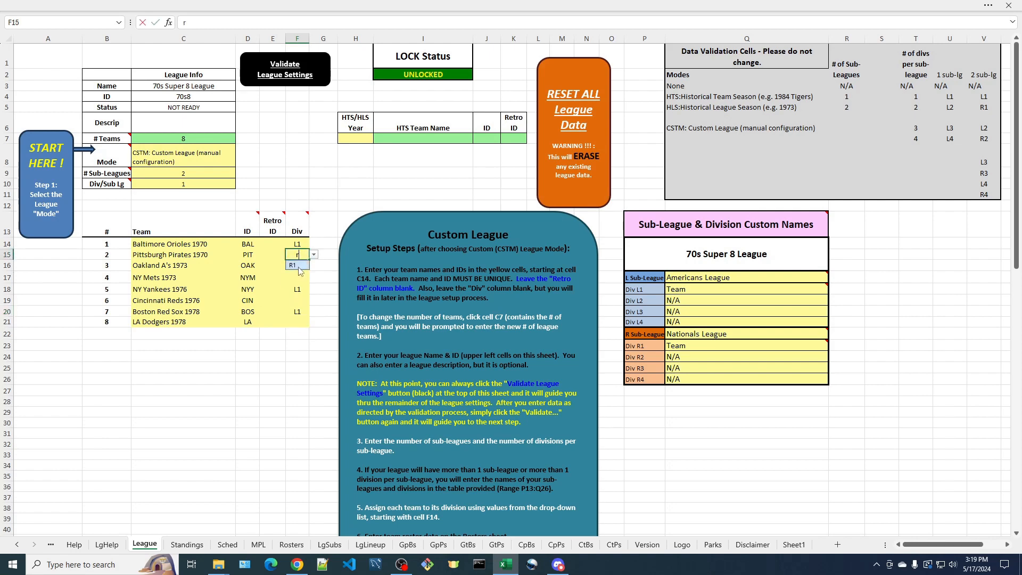
left_click(297, 267)
left_click(298, 275)
type("r")
left_click(297, 291)
left_click(297, 301)
type("r")
left_click(297, 314)
left_click(298, 321)
type("r")
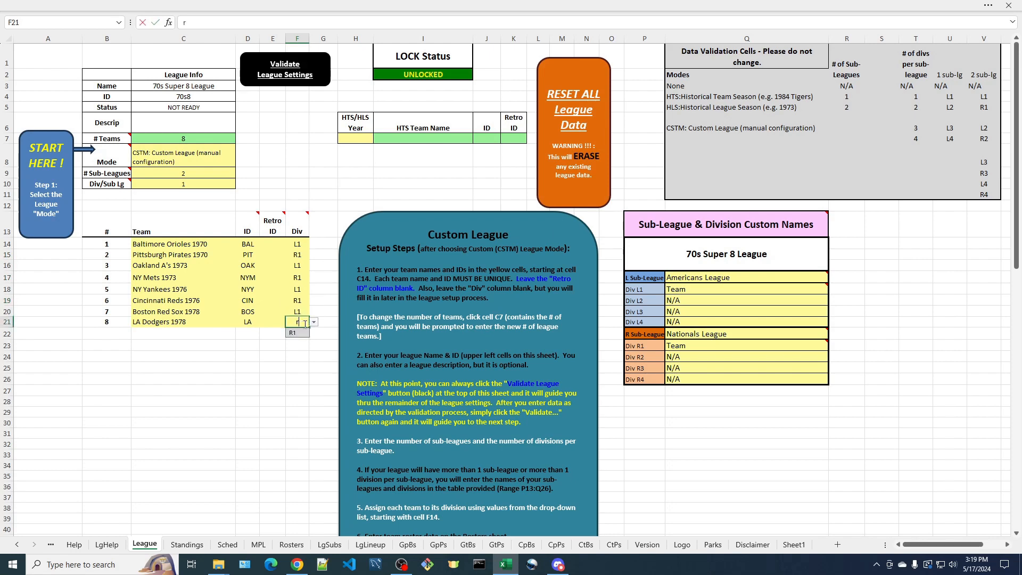
left_click(318, 291)
left_click(288, 352)
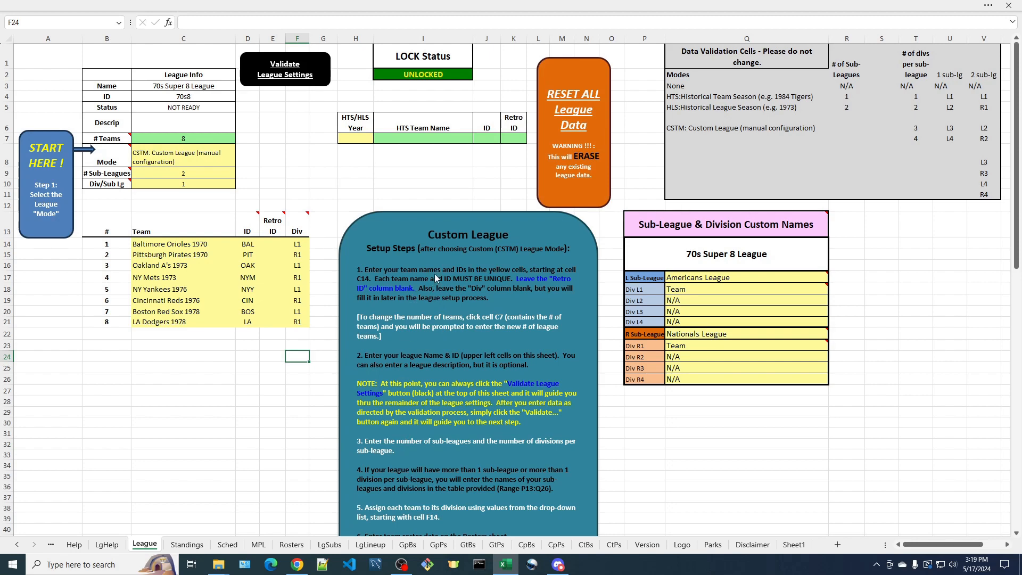
Validate the league settings again and dismiss the roster messages that follow
scroll(449, 305, "down", 4)
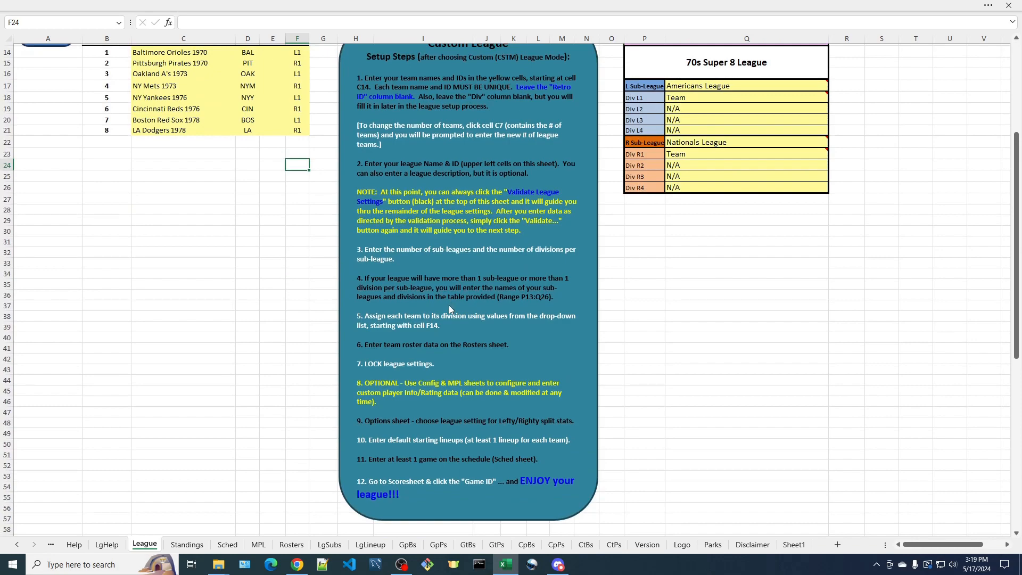
scroll(449, 305, "up", 4)
scroll(449, 305, "down", 4)
scroll(443, 453, "up", 4)
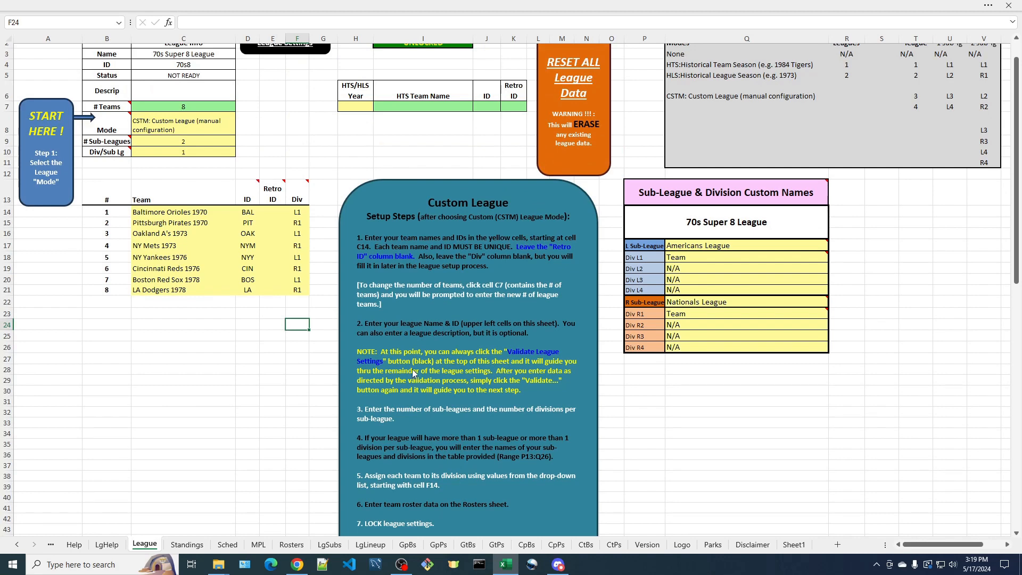
scroll(362, 301, "up", 1)
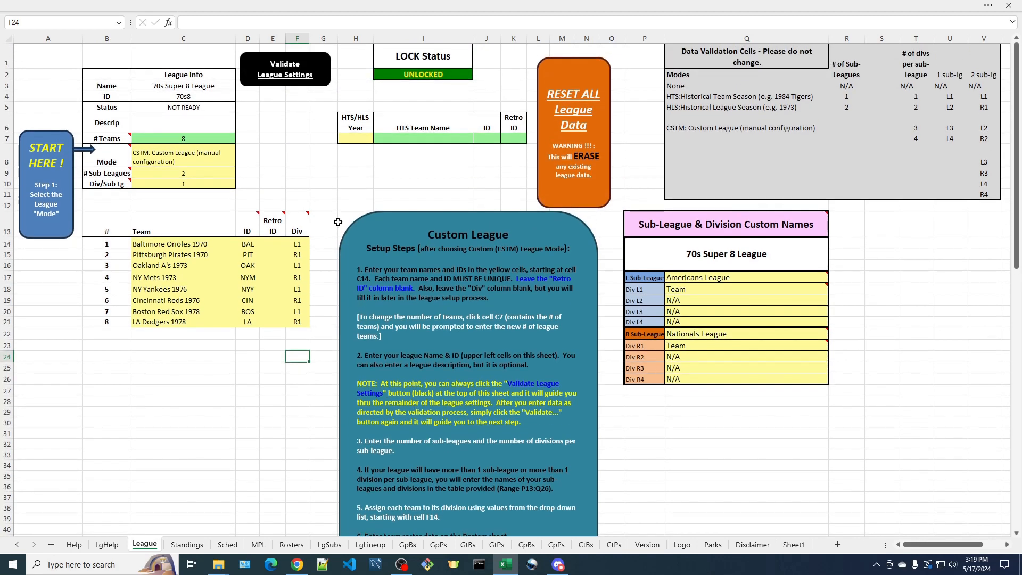
left_click(277, 80)
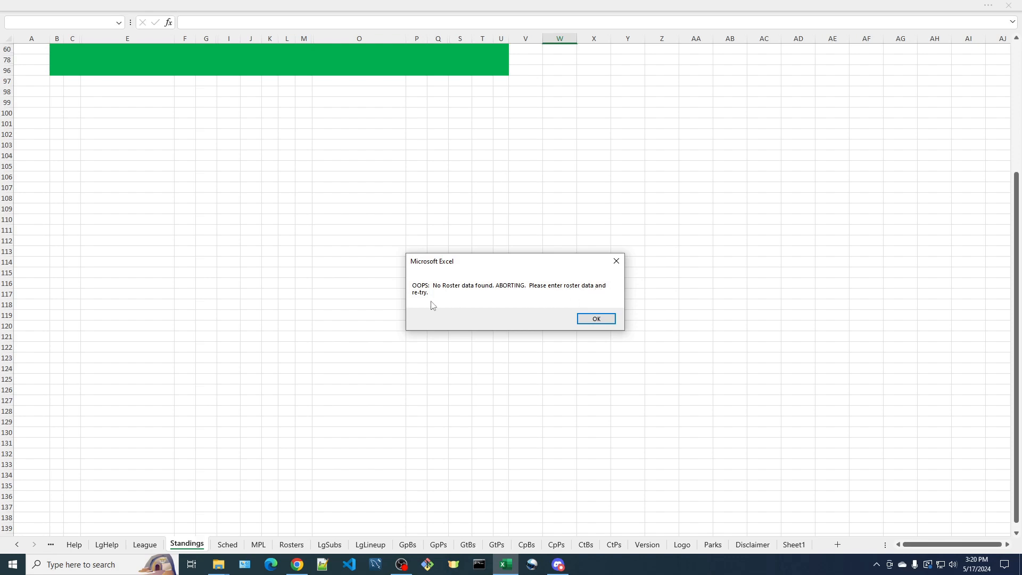
left_click(607, 320)
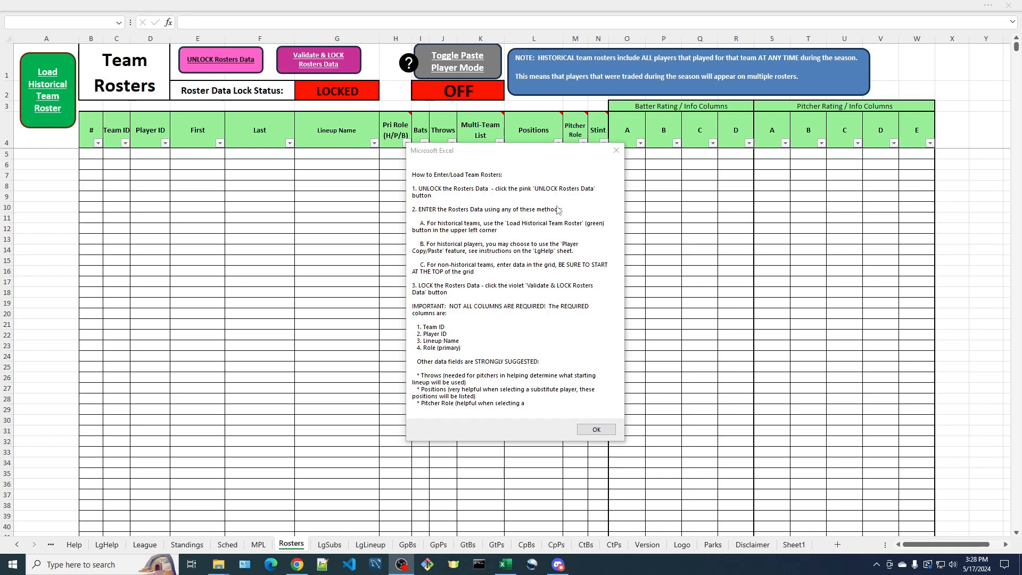
left_click_drag(557, 155, 566, 147)
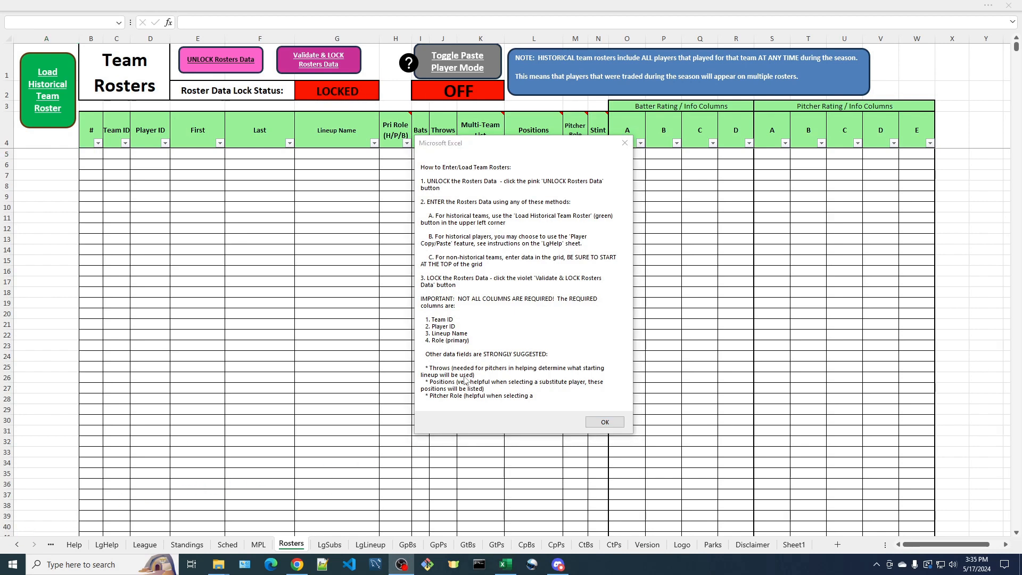
left_click(611, 424)
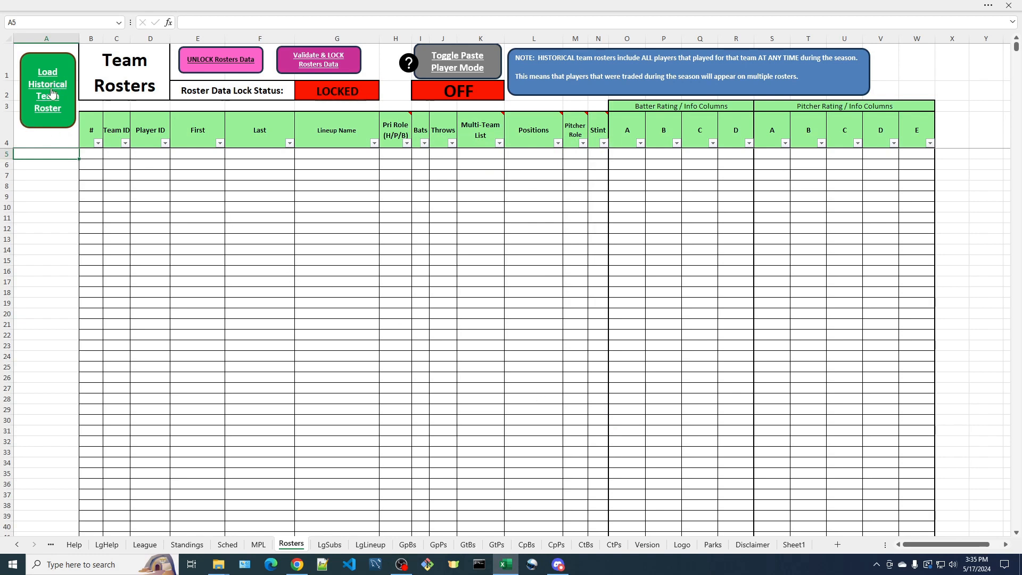
Try to load a historical team roster and dismiss the message
left_click(57, 121)
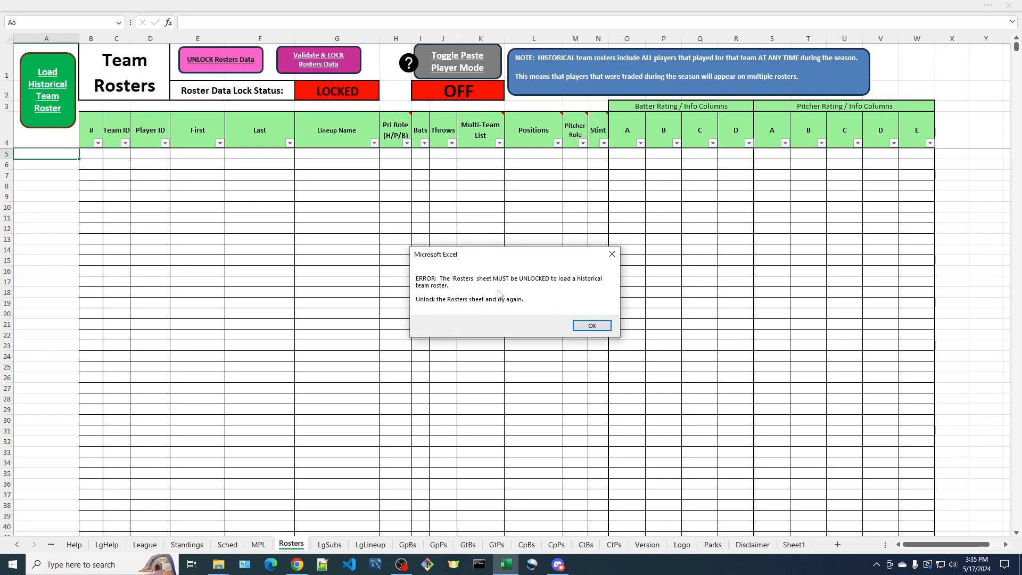
left_click(592, 325)
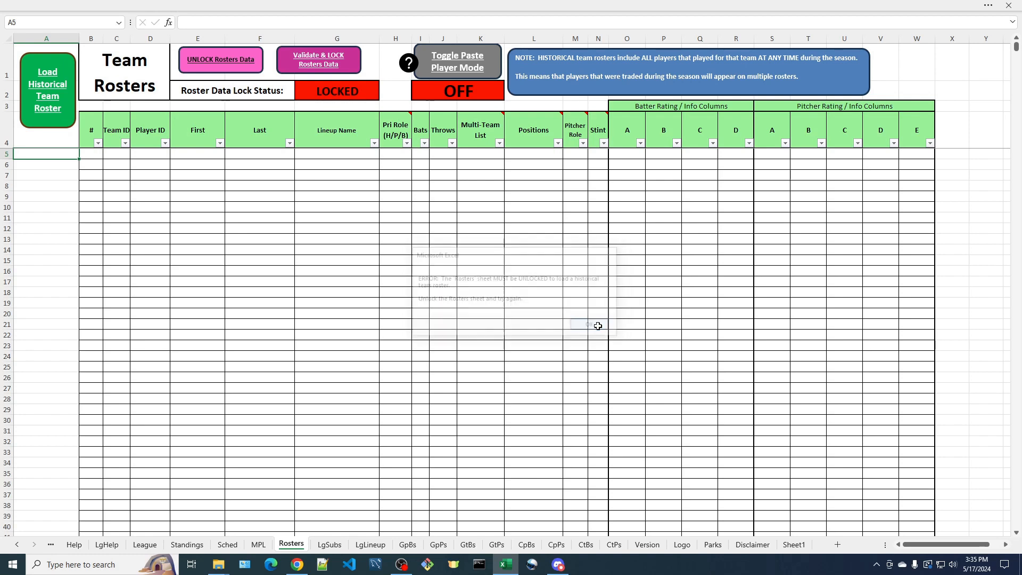
Unlock the rosters data and acknowledge the notice
left_click(227, 62)
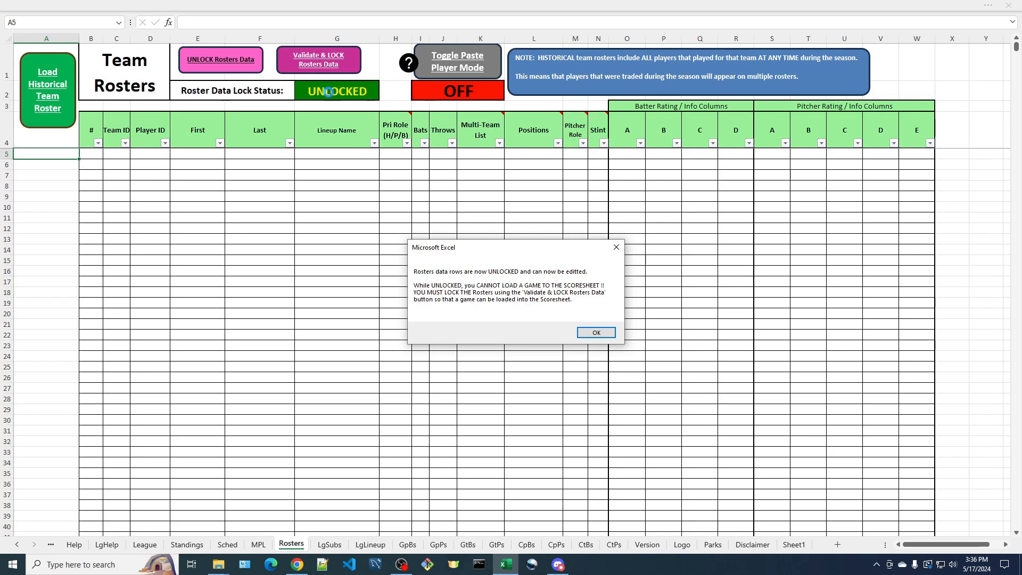
left_click(603, 334)
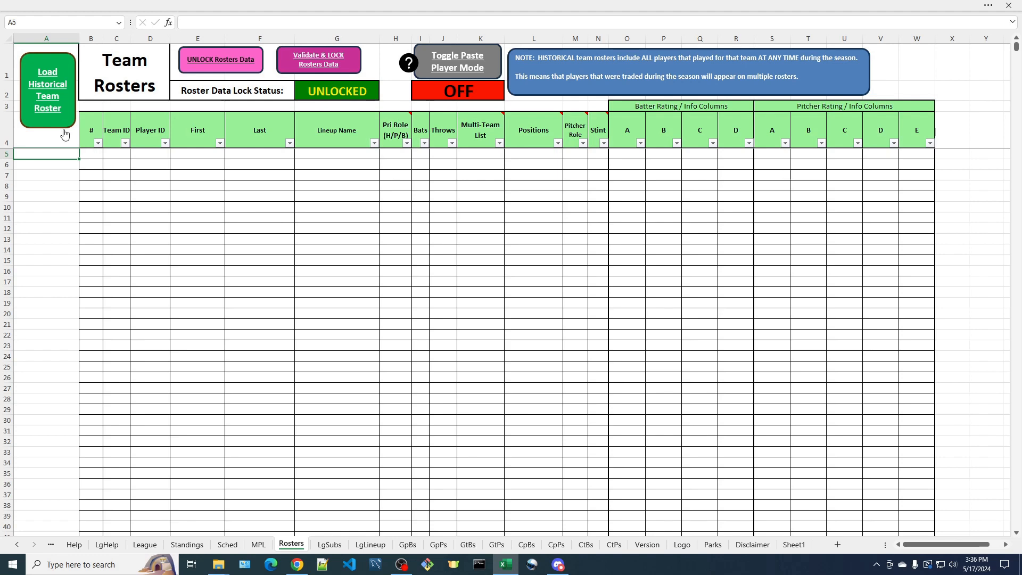
Try again to load a historical team roster and dismiss the message
left_click(52, 94)
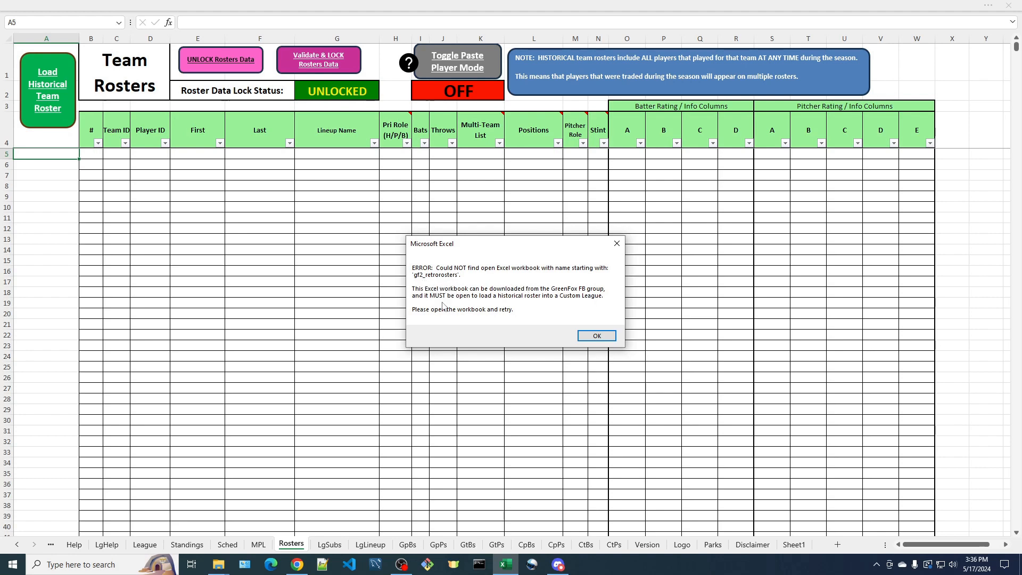
left_click(598, 337)
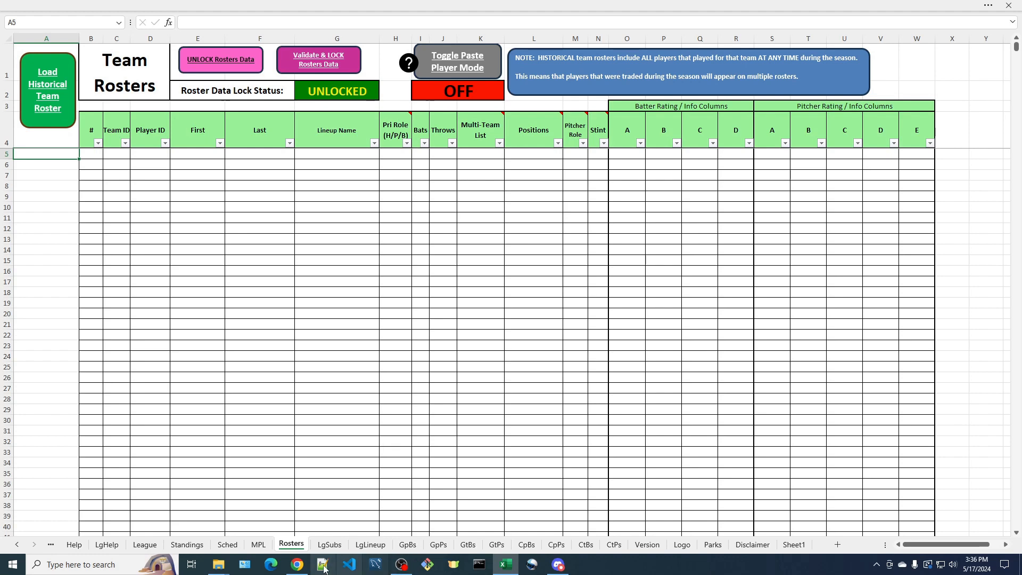
Switch to File Explorer and open the gf2_retrorosters.xlsm workbook from the Desktop demos folder
mouse_move(219, 564)
left_click(160, 519)
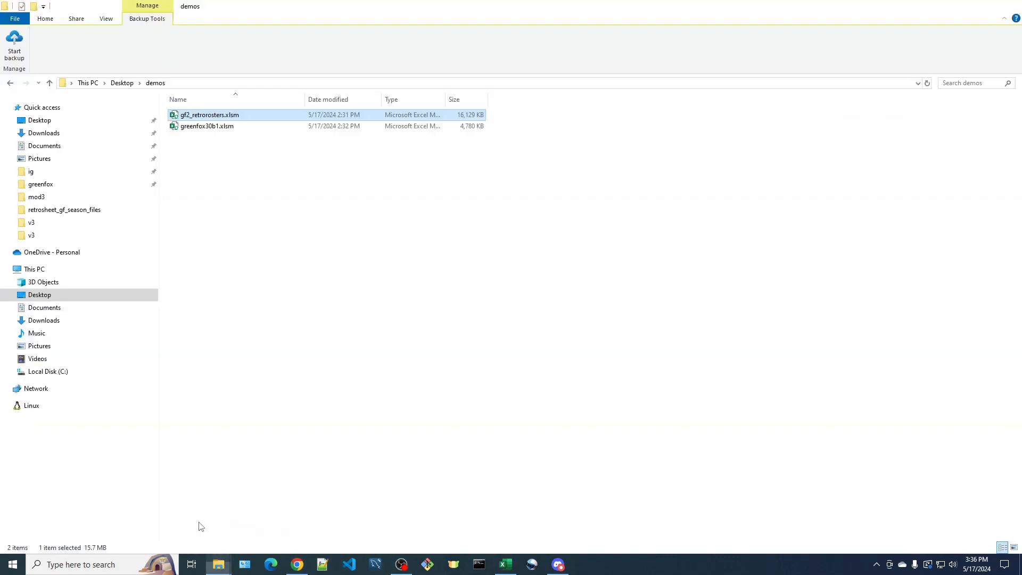
double_click(210, 116)
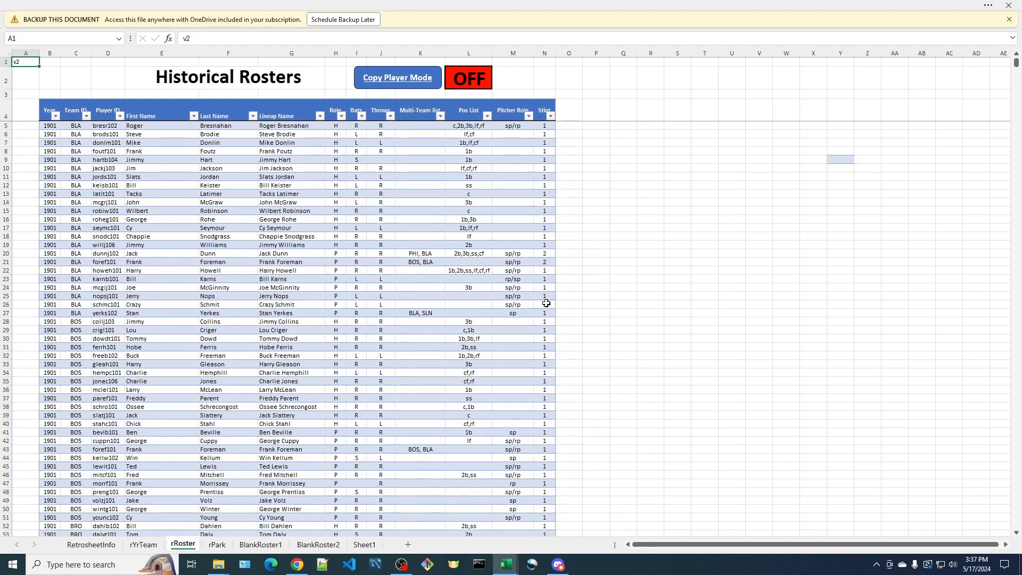
Dismiss the backup notice and show the ribbon in the historical rosters workbook
left_click(1009, 20)
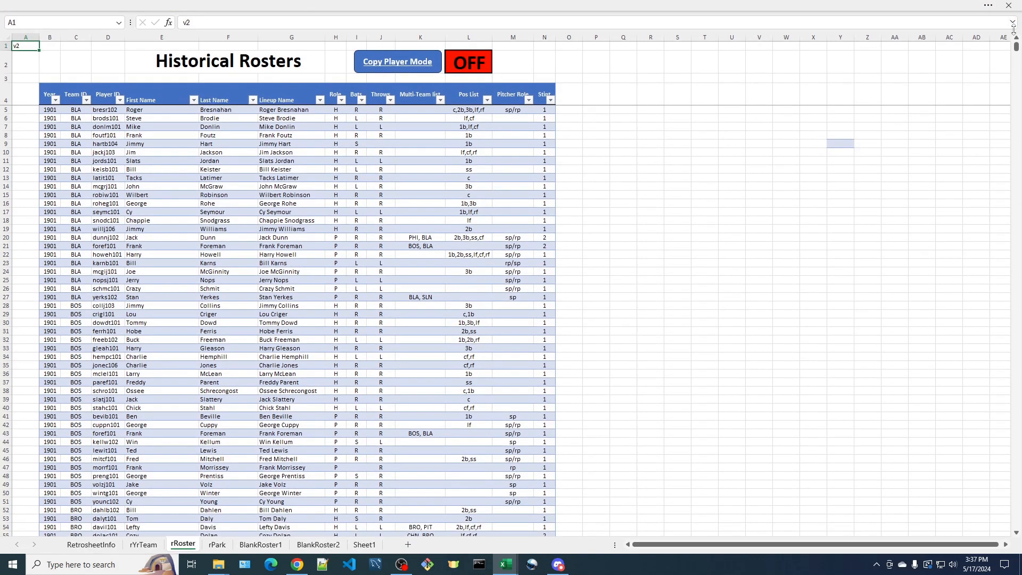
left_click(988, 6)
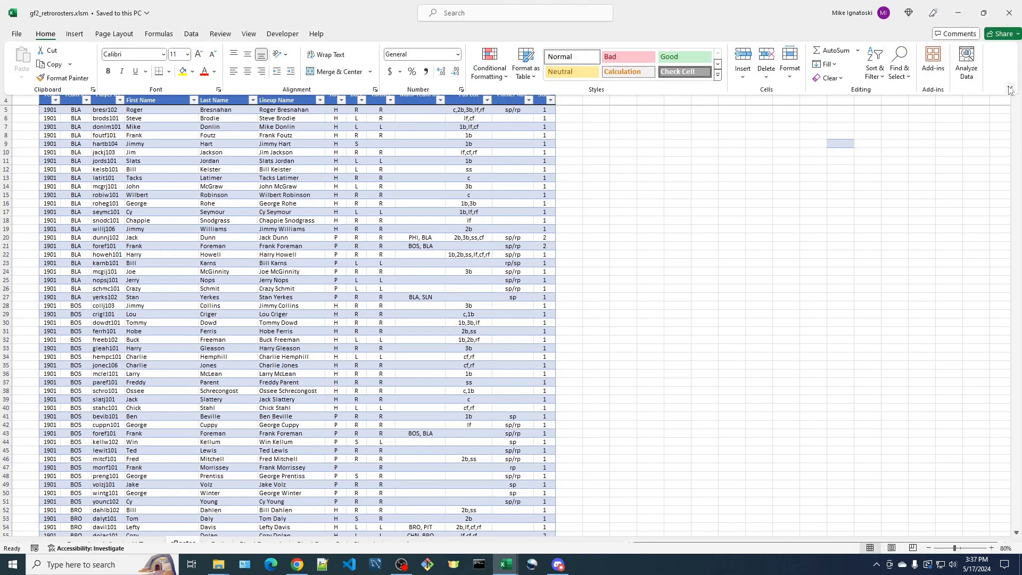
Minimize the historical rosters workbook and open the Load Historical Team Roster chooser on the Rosters sheet
left_click(961, 15)
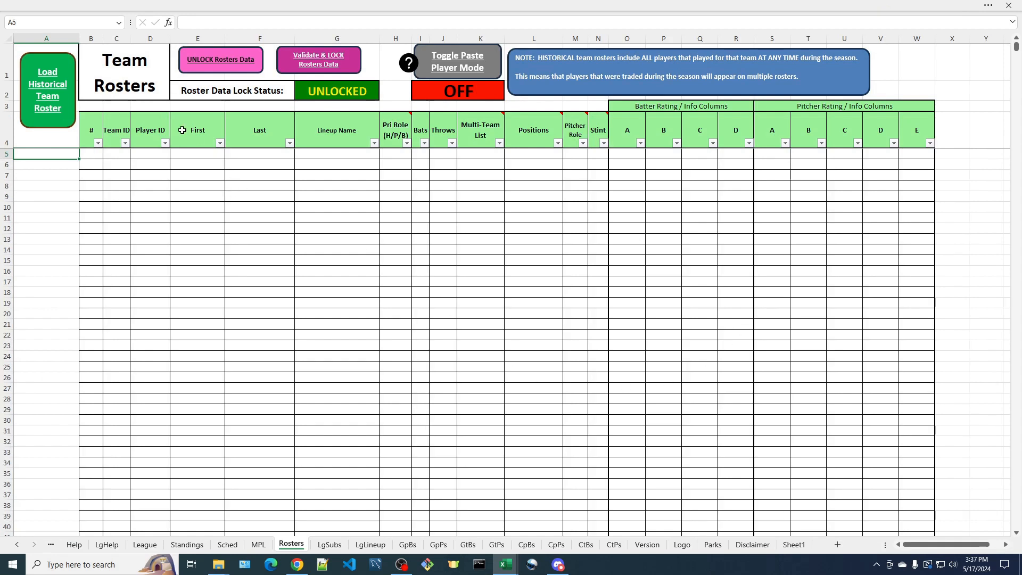
left_click(49, 87)
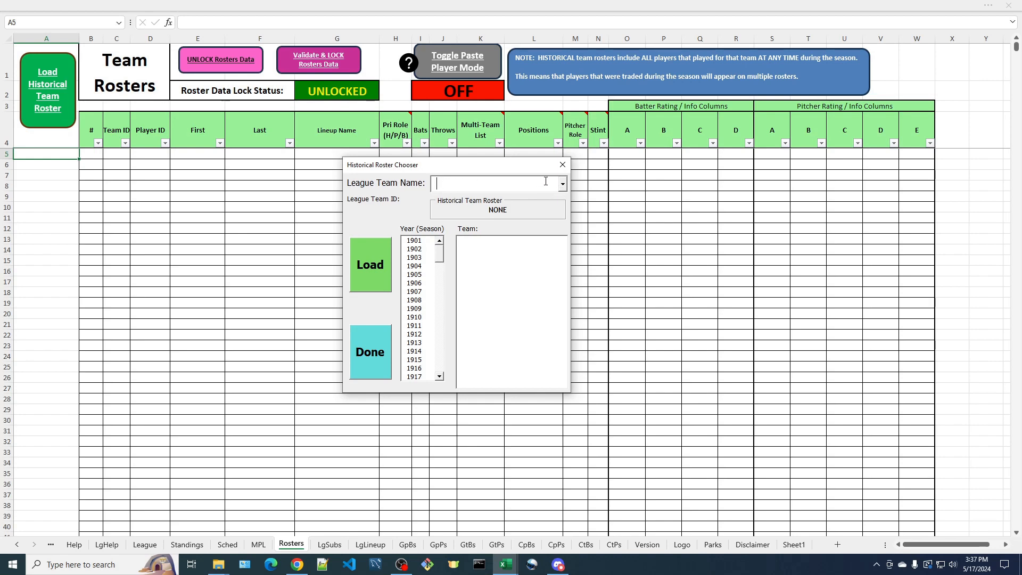
Choose league team Baltimore Orioles 1970 and pick the 1970 season's Baltimore Orioles as its historical roster
left_click(562, 185)
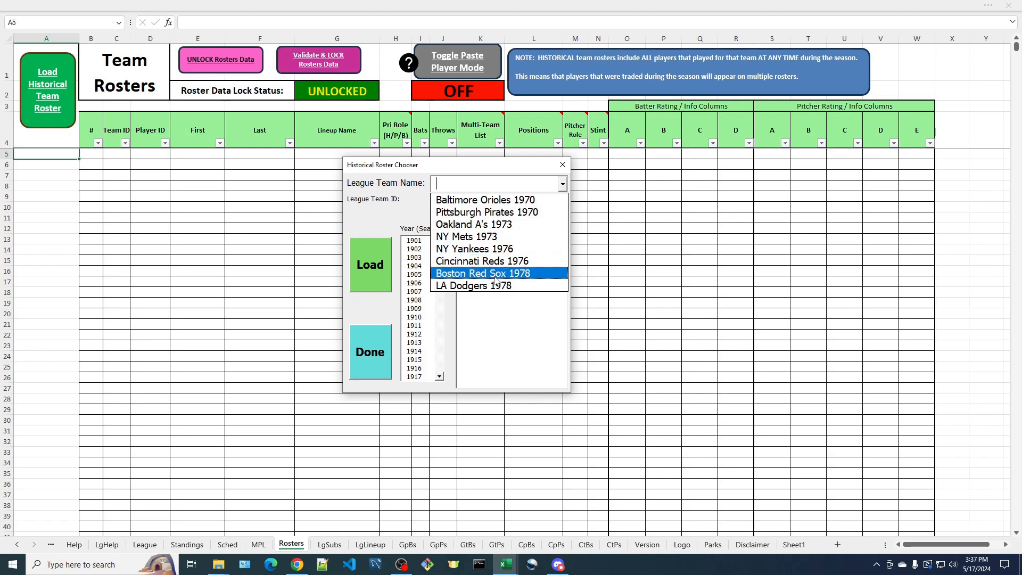
left_click(505, 202)
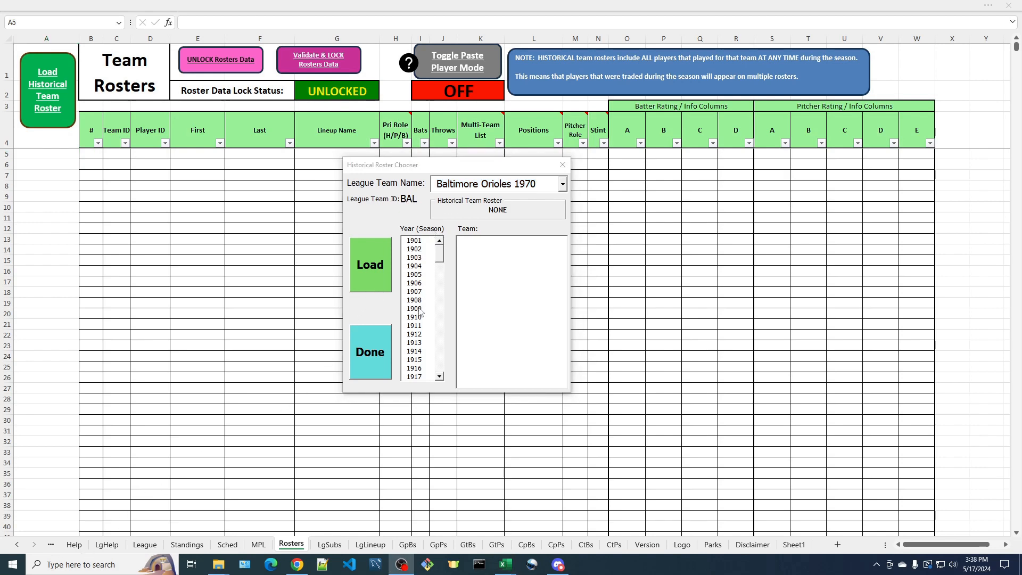
left_click_drag(440, 254, 442, 299)
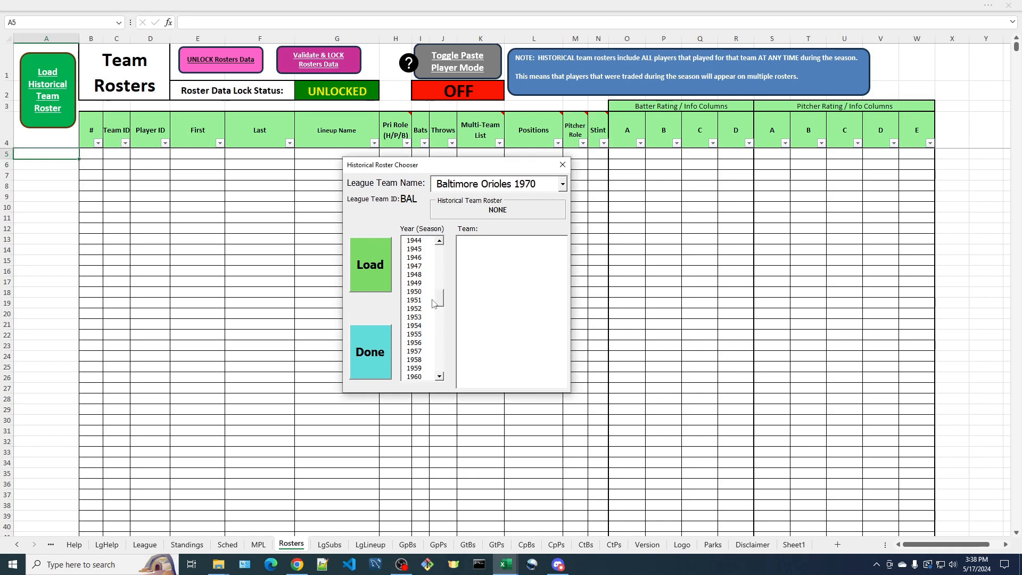
left_click_drag(439, 302, 441, 326)
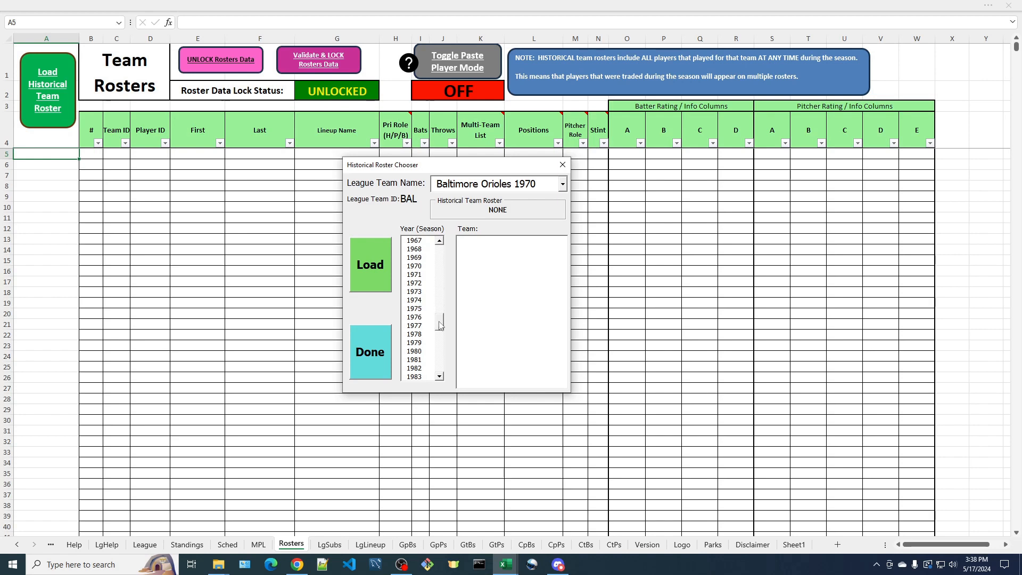
left_click(414, 267)
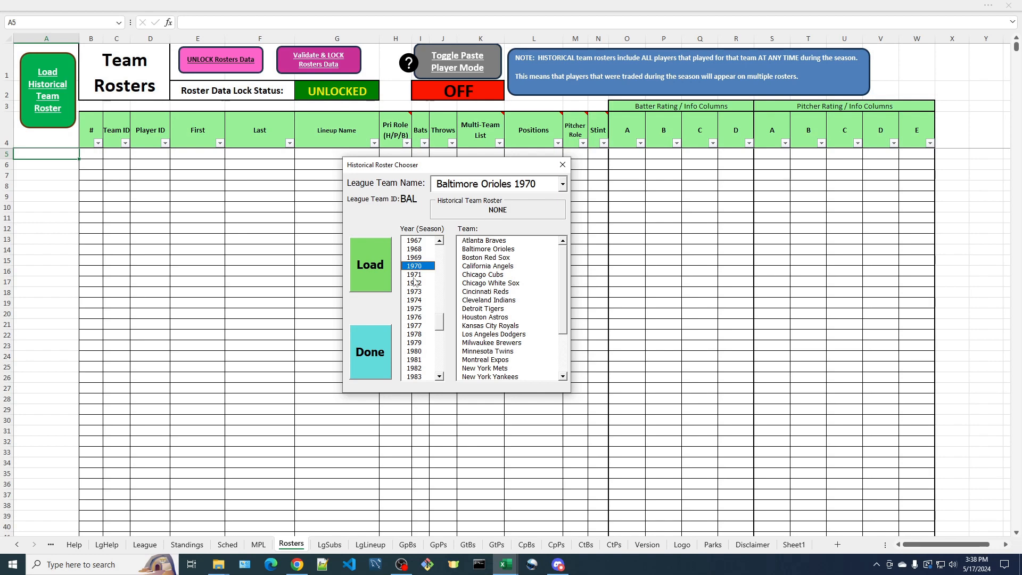
left_click(417, 352)
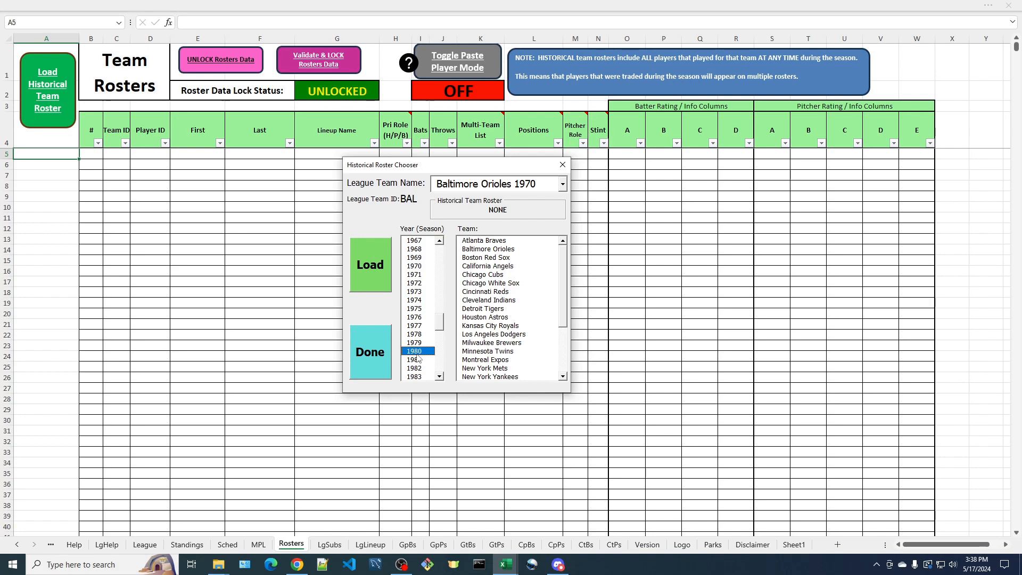
left_click(418, 267)
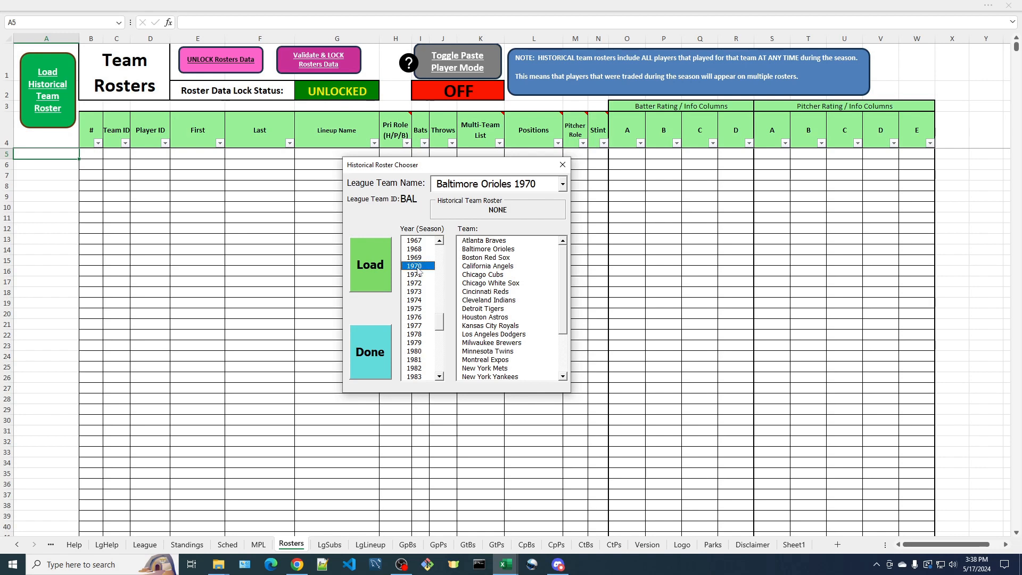
left_click(480, 249)
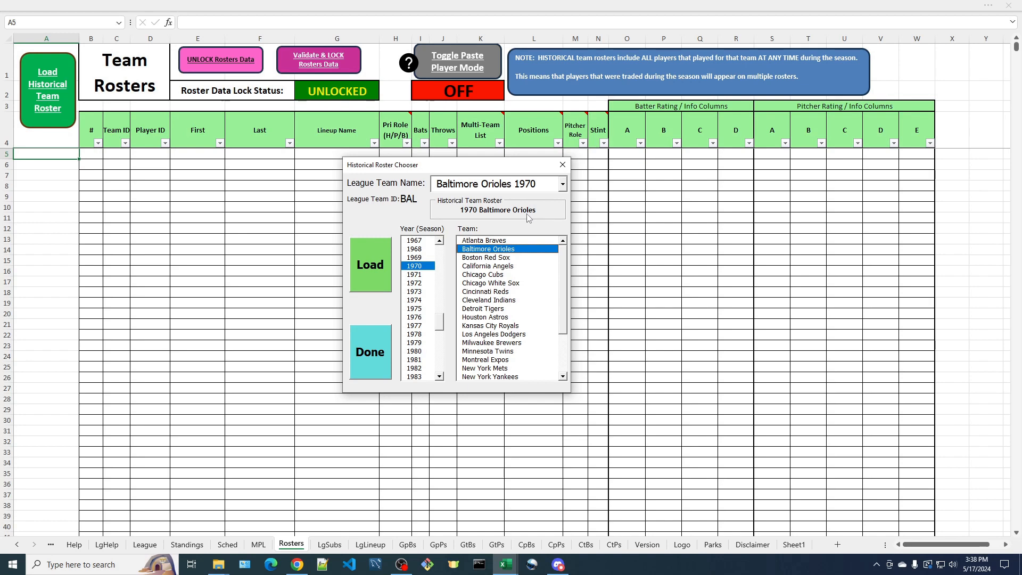
Load the selected roster, confirm the load, and dismiss the success message
left_click(369, 274)
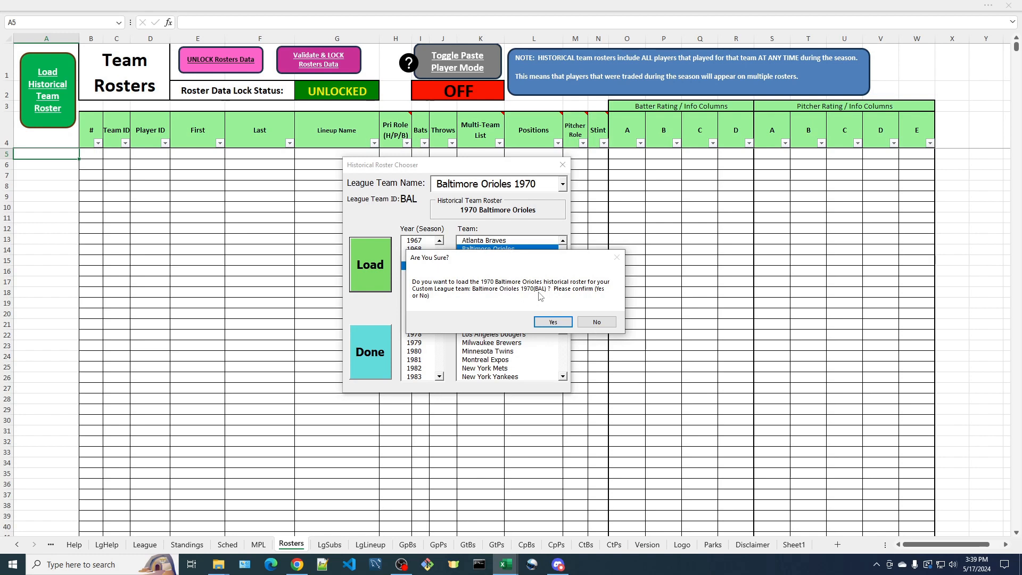
left_click(553, 322)
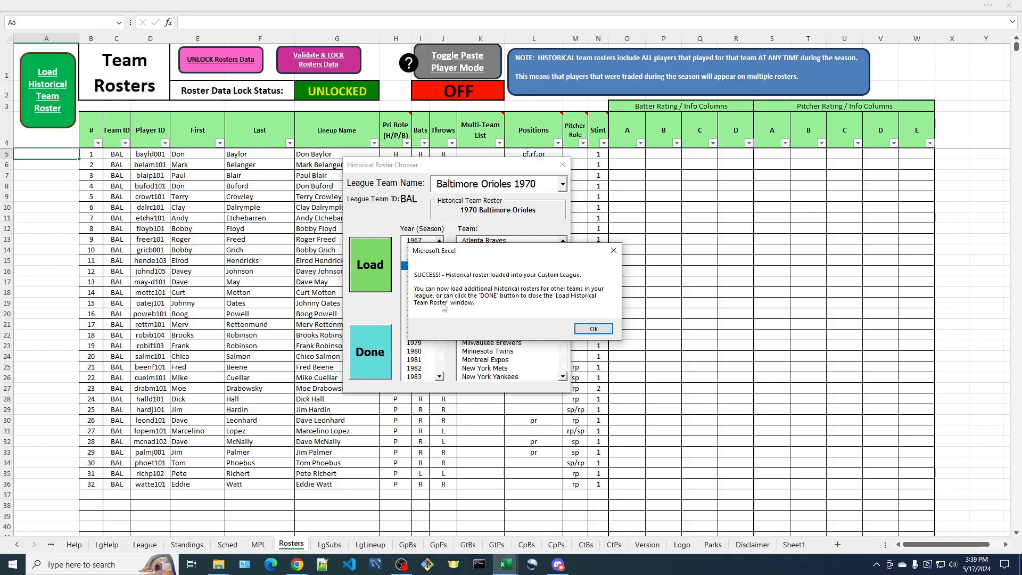
left_click(592, 330)
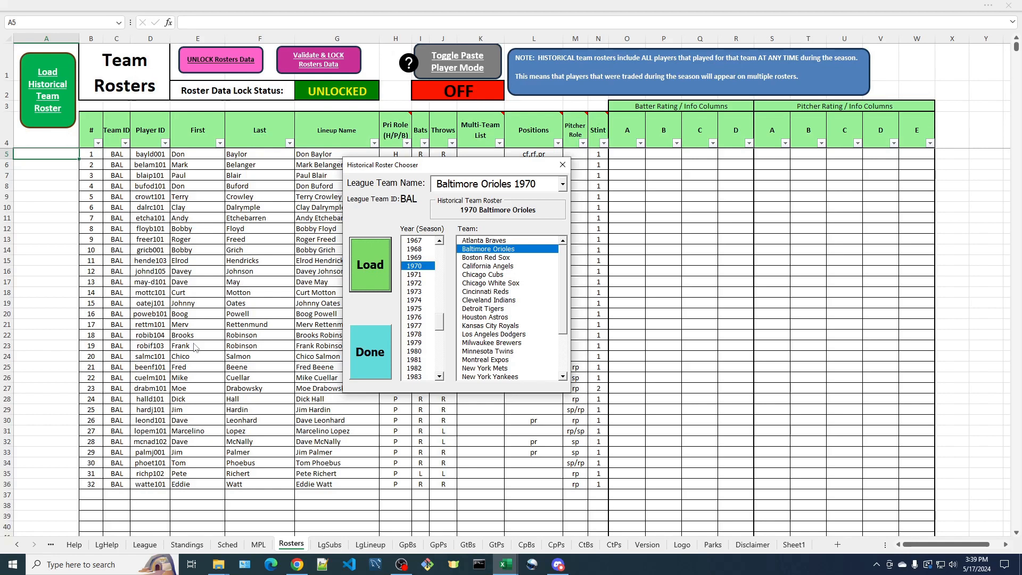
Load the 1970 Pittsburgh Pirates historical roster for league team Pittsburgh Pirates 1970, confirming and dismissing the message
left_click_drag(434, 168, 707, 176)
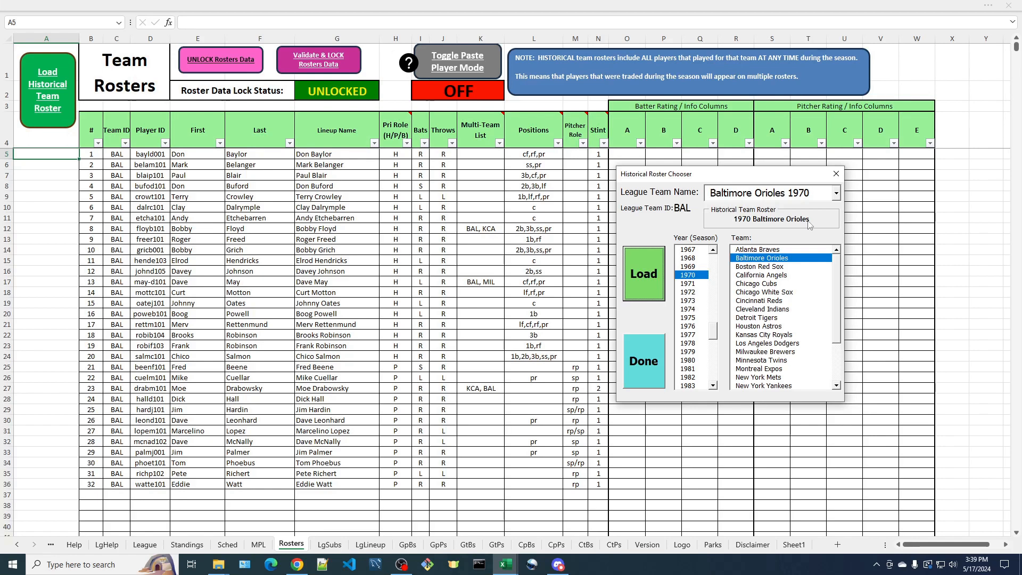
left_click(836, 194)
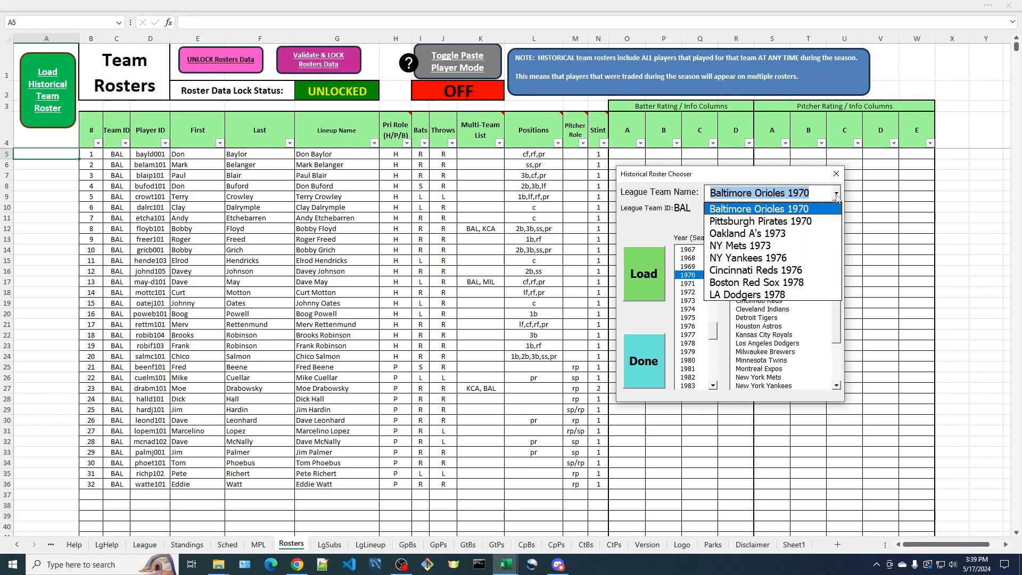
left_click(787, 226)
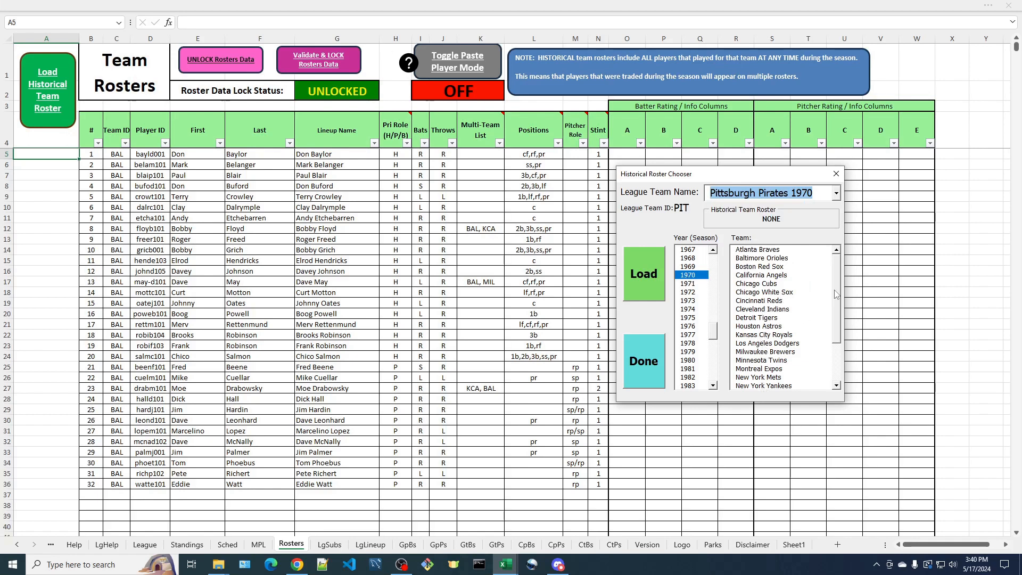
scroll(836, 314, "down", 2)
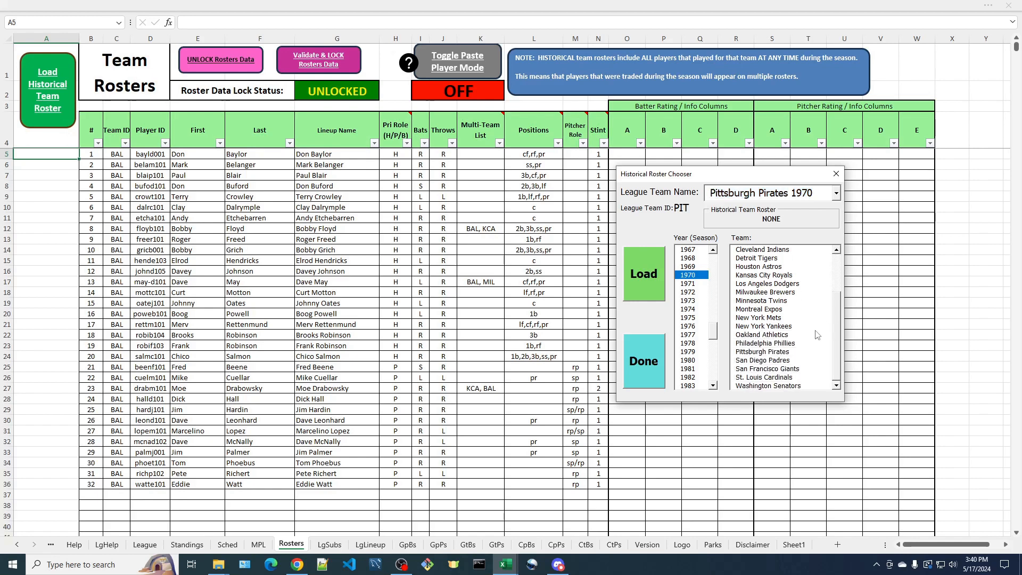
left_click(761, 352)
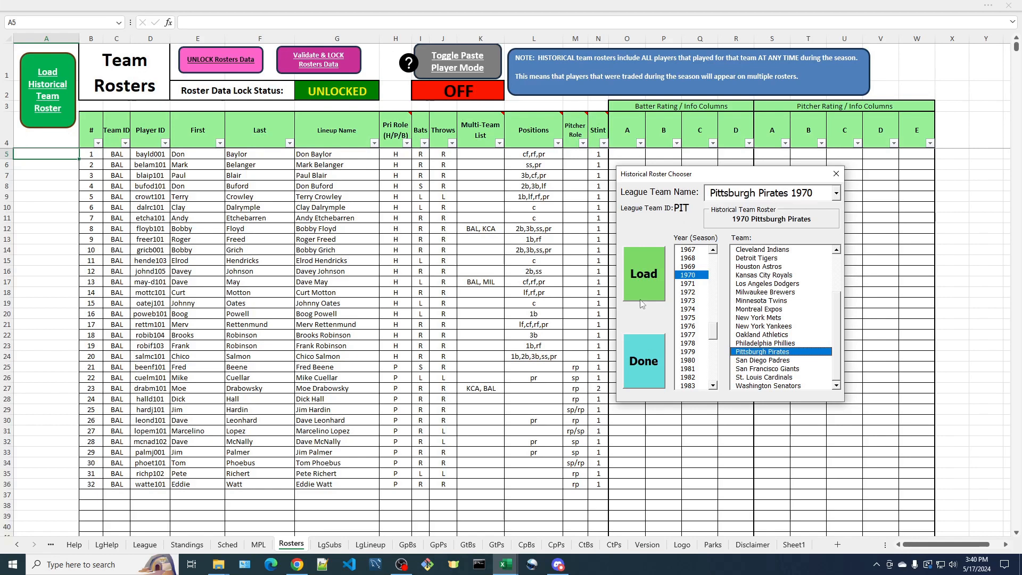
left_click(644, 278)
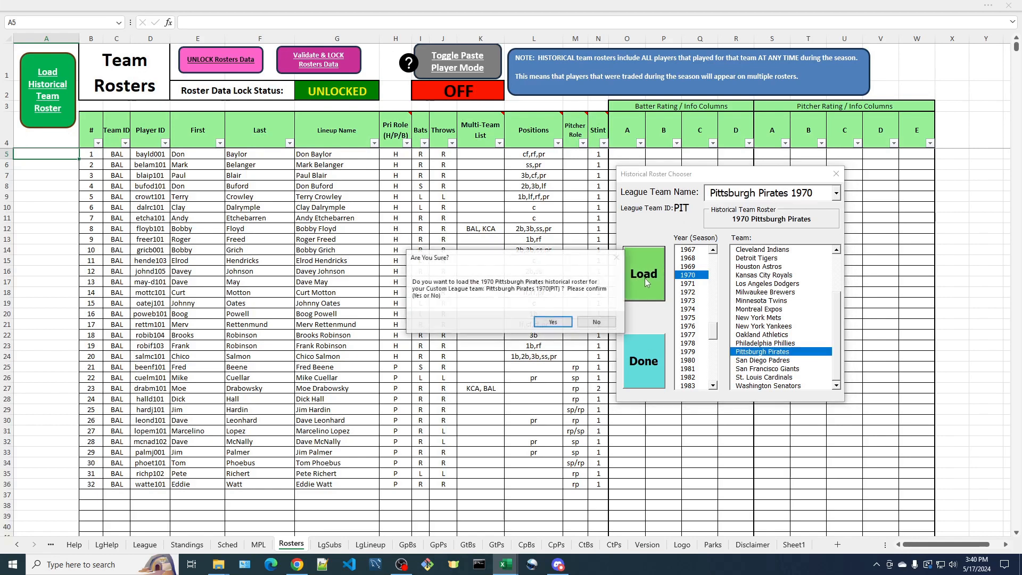
left_click(539, 323)
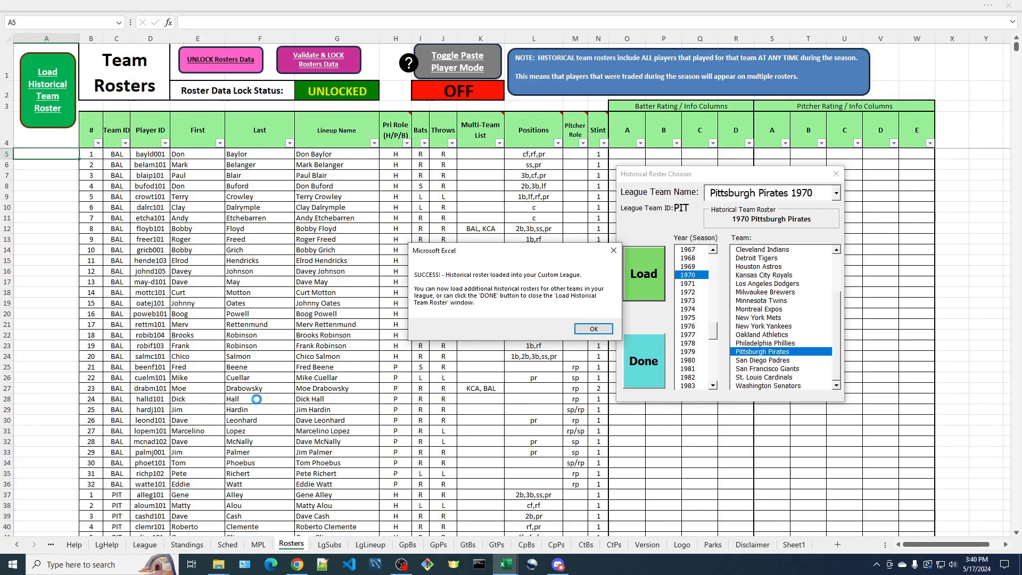
left_click(593, 329)
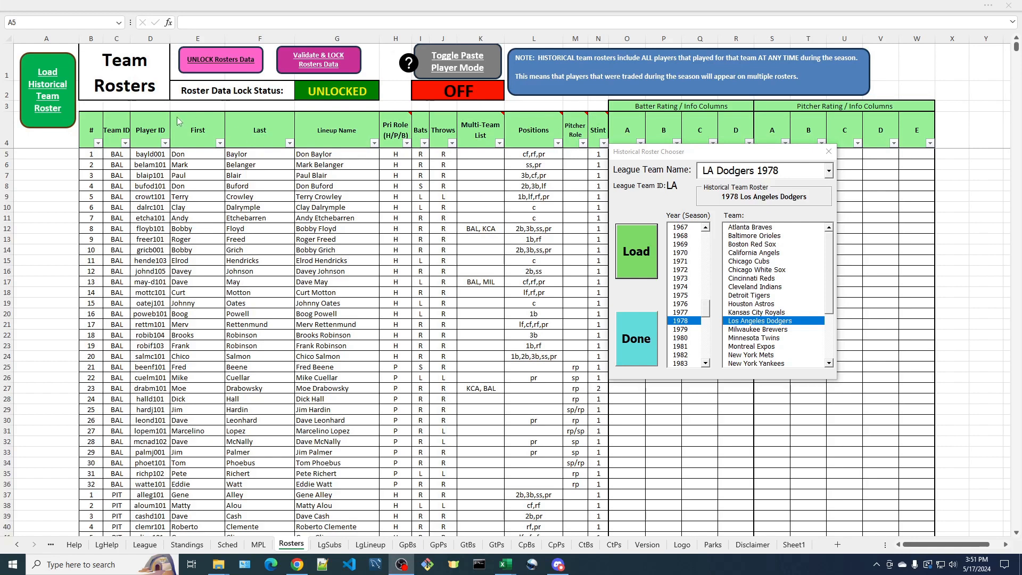
Close the historical roster chooser and acknowledge the roster modification notice
left_click(641, 346)
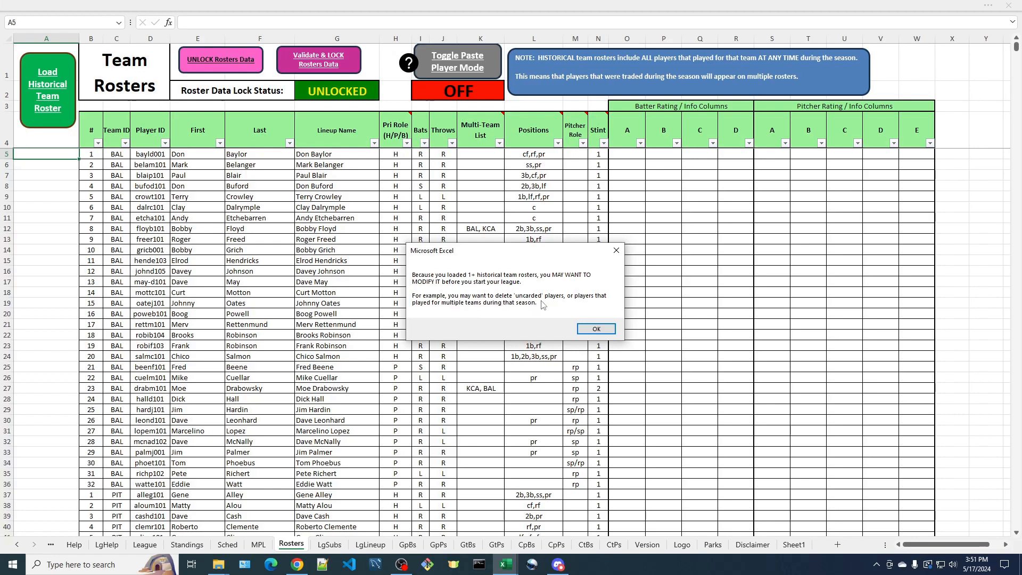
left_click(597, 329)
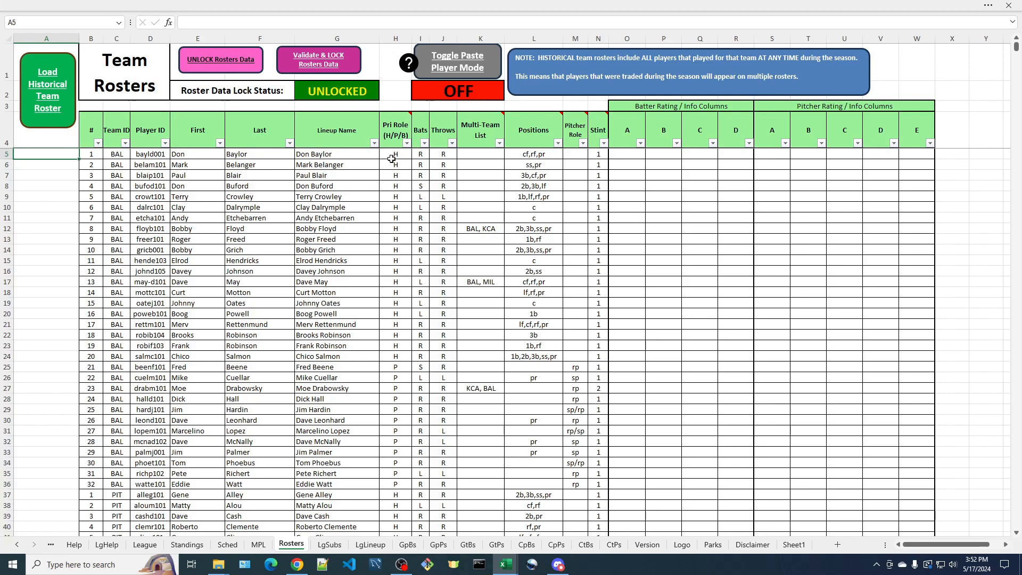
Read the header notes on the roster columns such as Positions and Pitcher Role
mouse_move(398, 143)
mouse_move(482, 128)
mouse_move(539, 143)
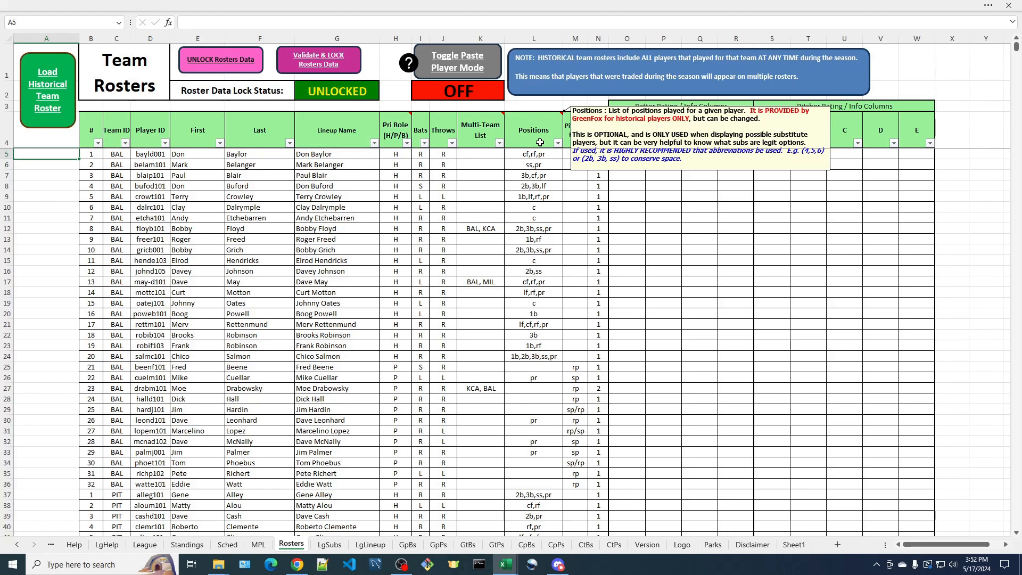
mouse_move(575, 144)
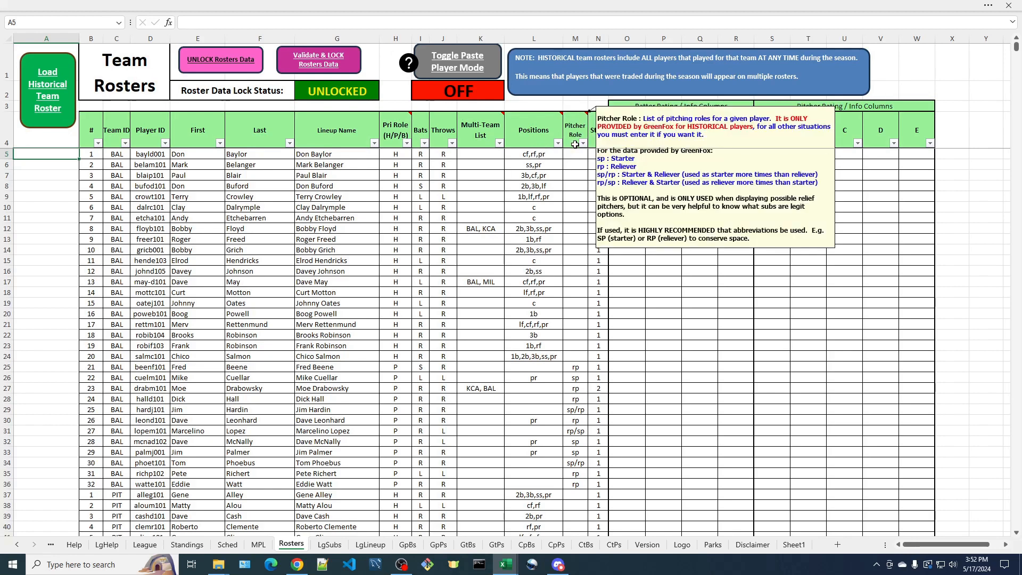
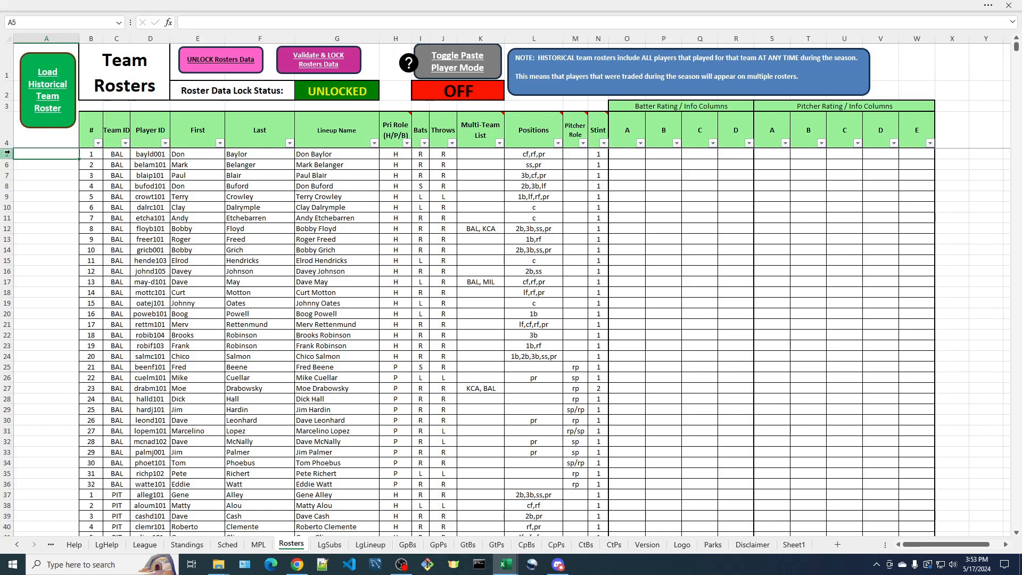
Delete the Don Baylor row from the Baltimore roster
left_click(7, 152)
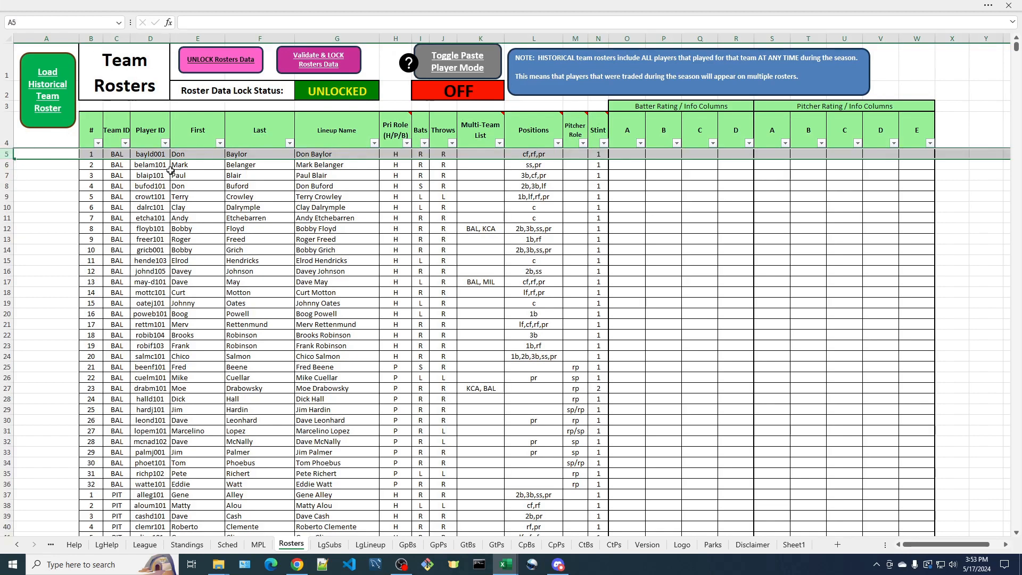
right_click(9, 154)
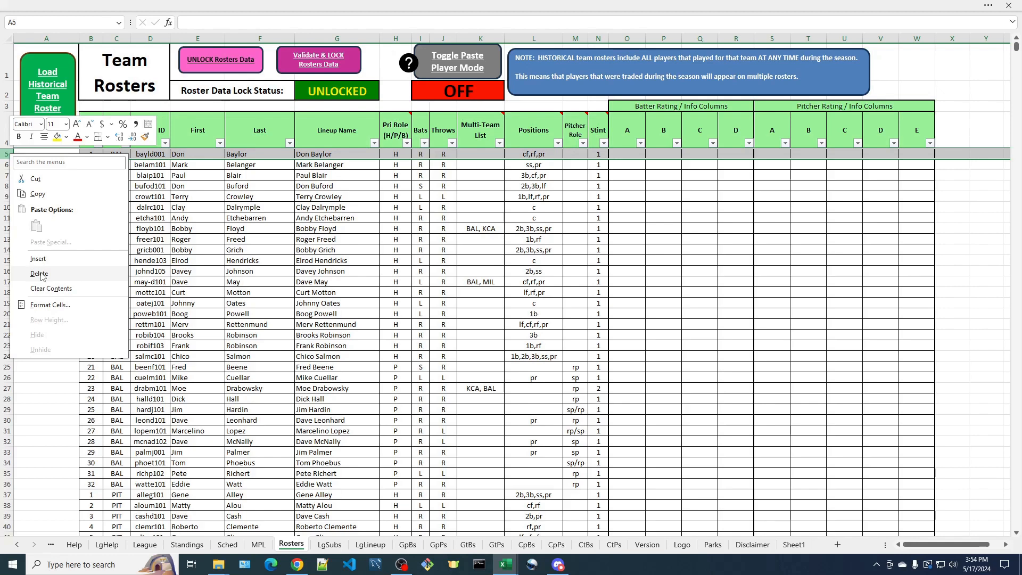
left_click(39, 274)
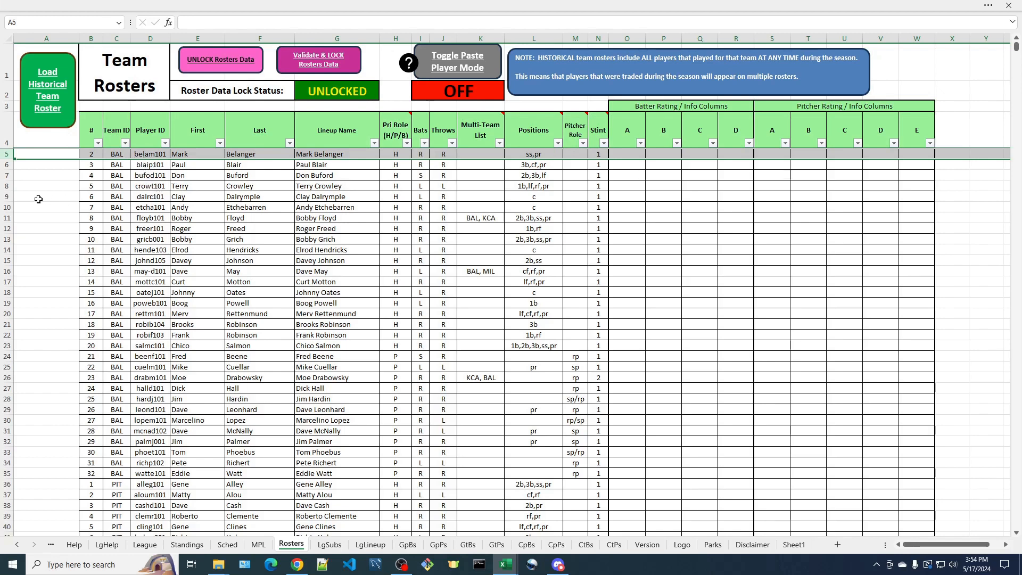
Delete the Clay Dalrymple row from the Baltimore roster
left_click(8, 197)
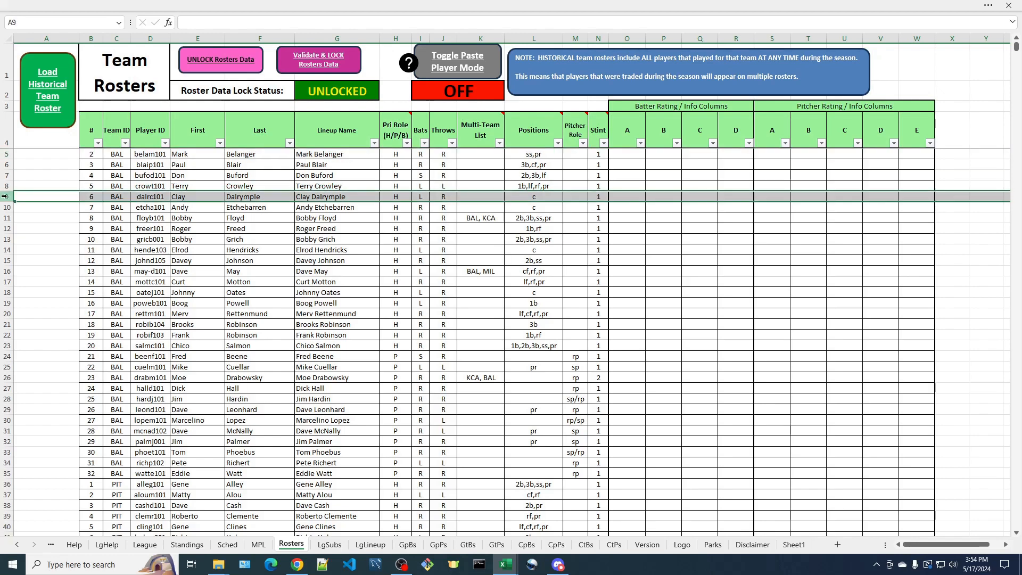
right_click(5, 196)
left_click(42, 315)
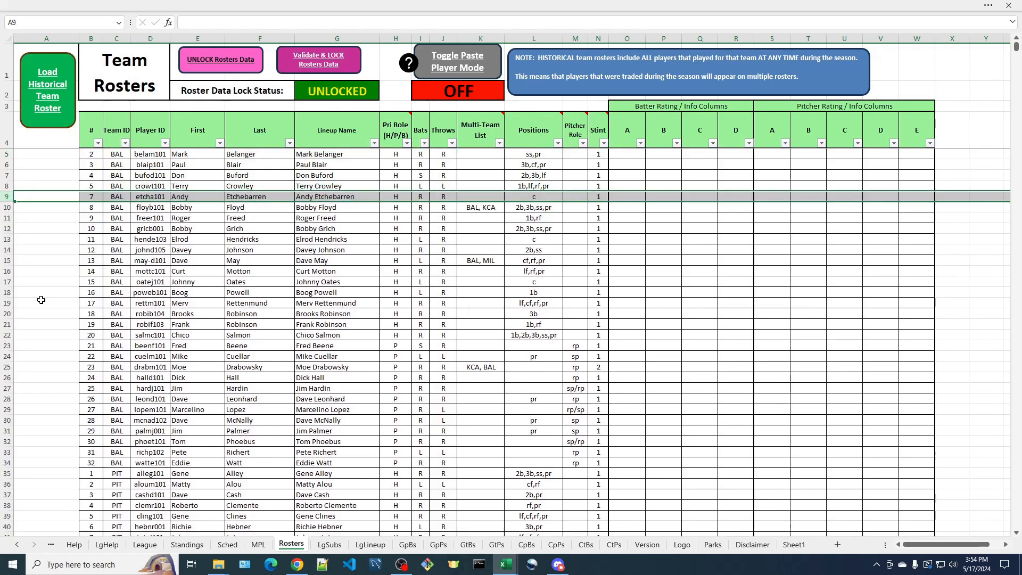
Select the Bobby Floyd and Roger Freed rows and delete them
left_click(6, 207)
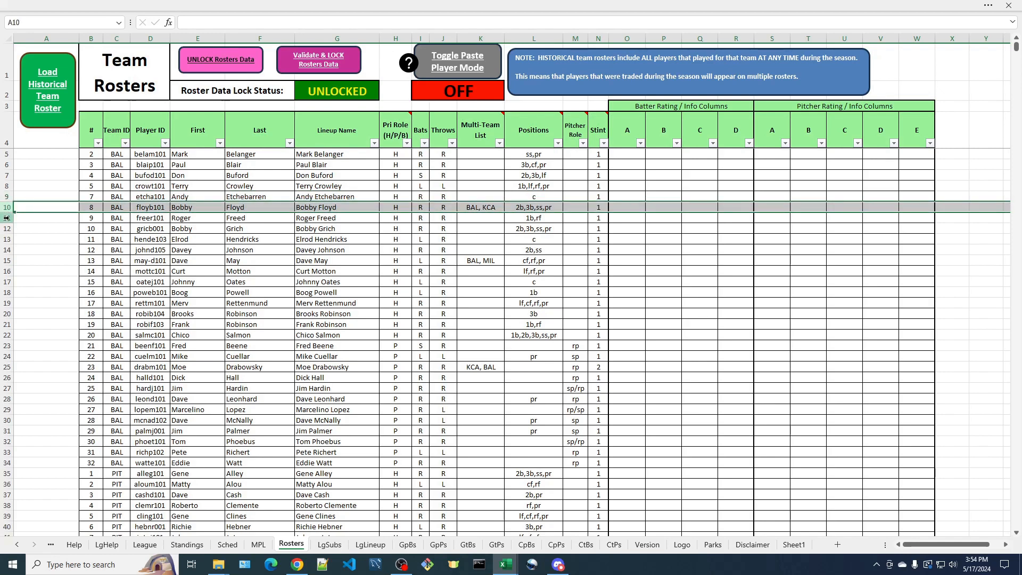
left_click(6, 217, "shift")
right_click(6, 218)
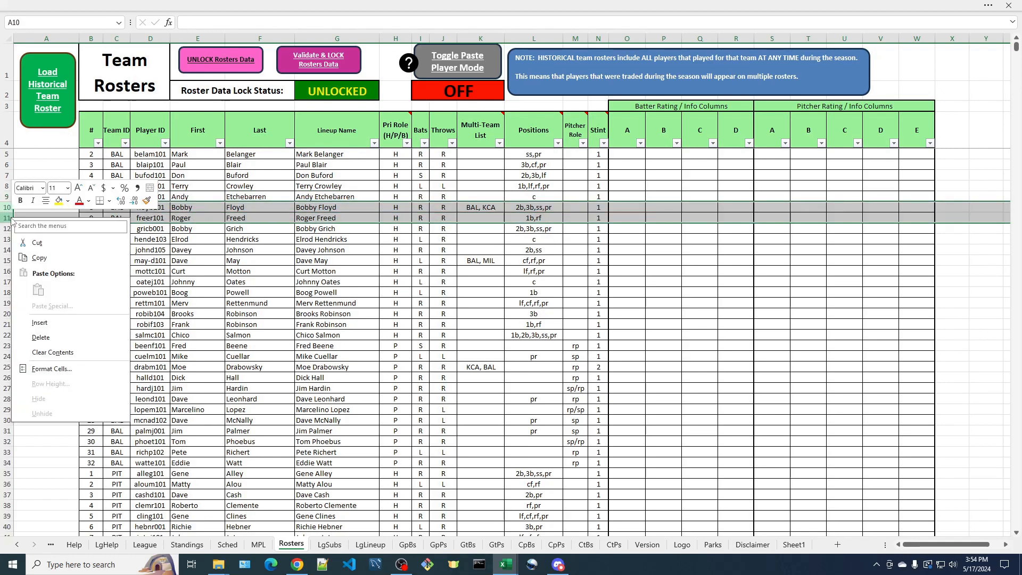
left_click(46, 338)
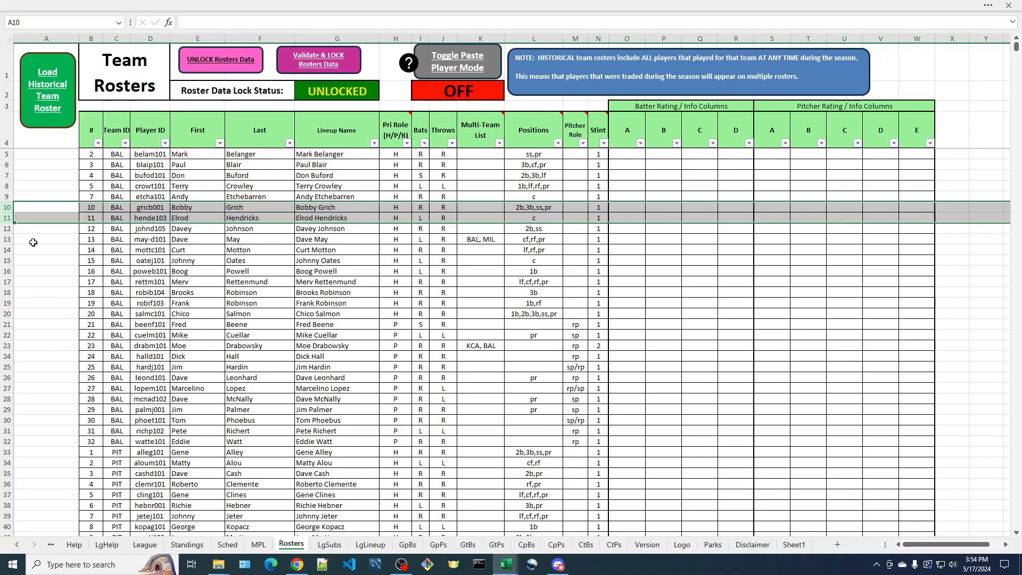
Delete the Dave May row from the Baltimore roster
left_click(7, 240)
right_click(7, 239)
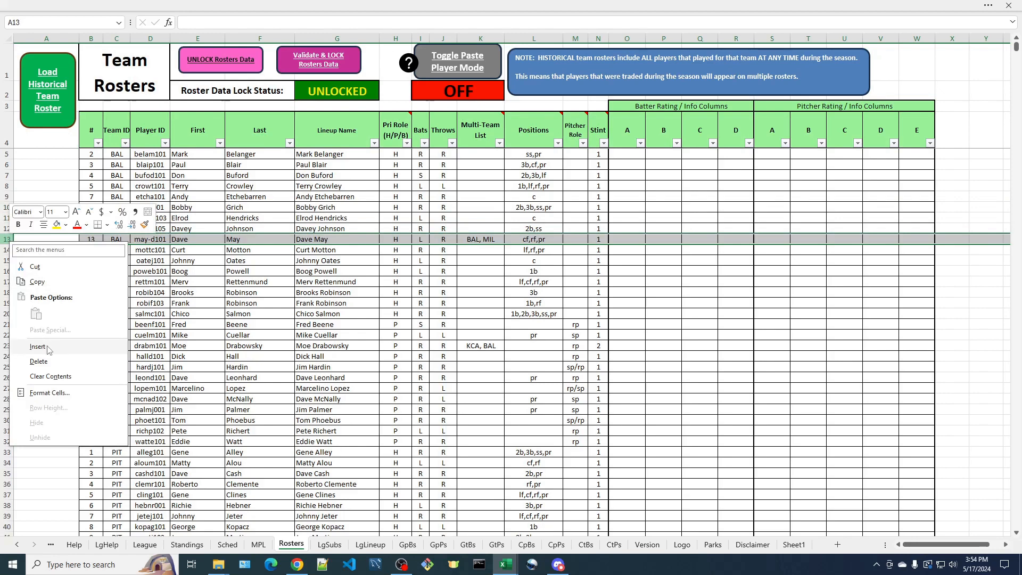
left_click(54, 362)
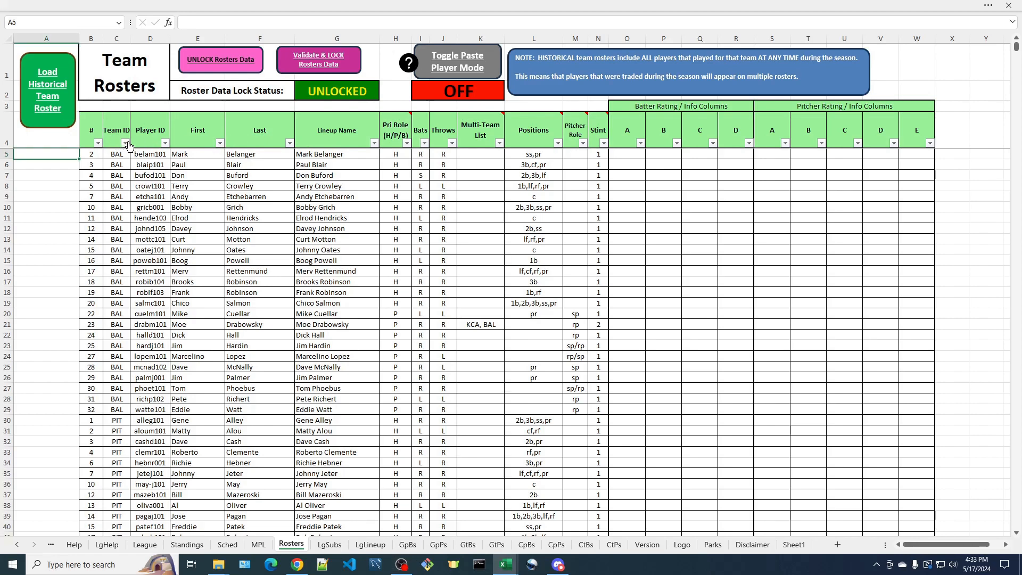
Filter the roster to show only OAK players, then only hitters with primary role H
left_click(126, 144)
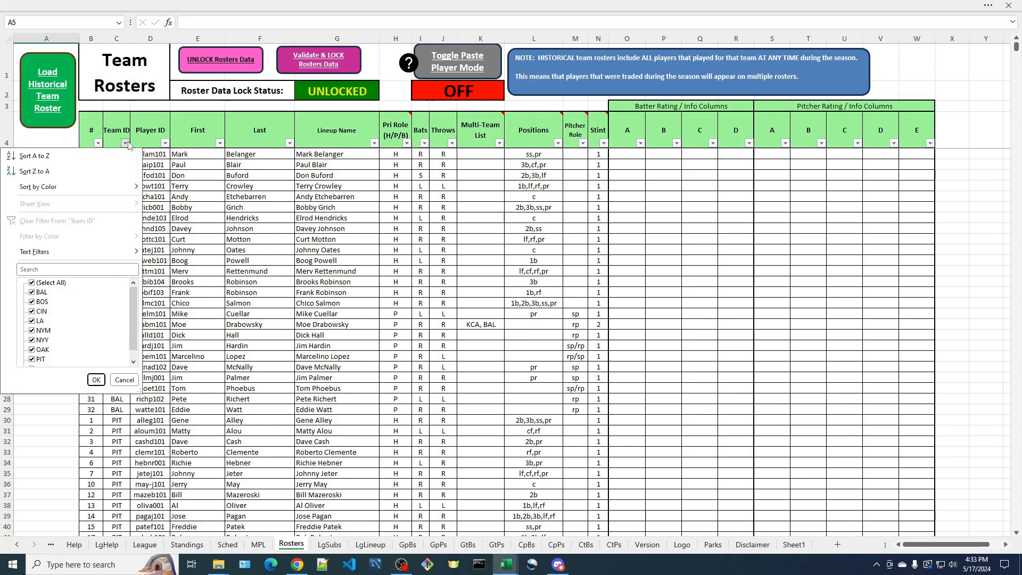
left_click(32, 283)
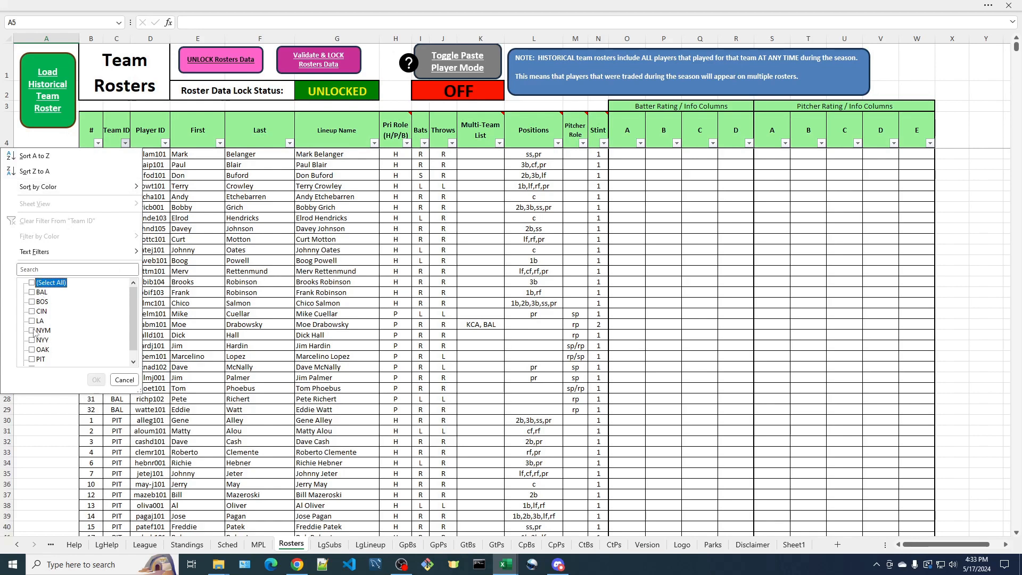
left_click(32, 350)
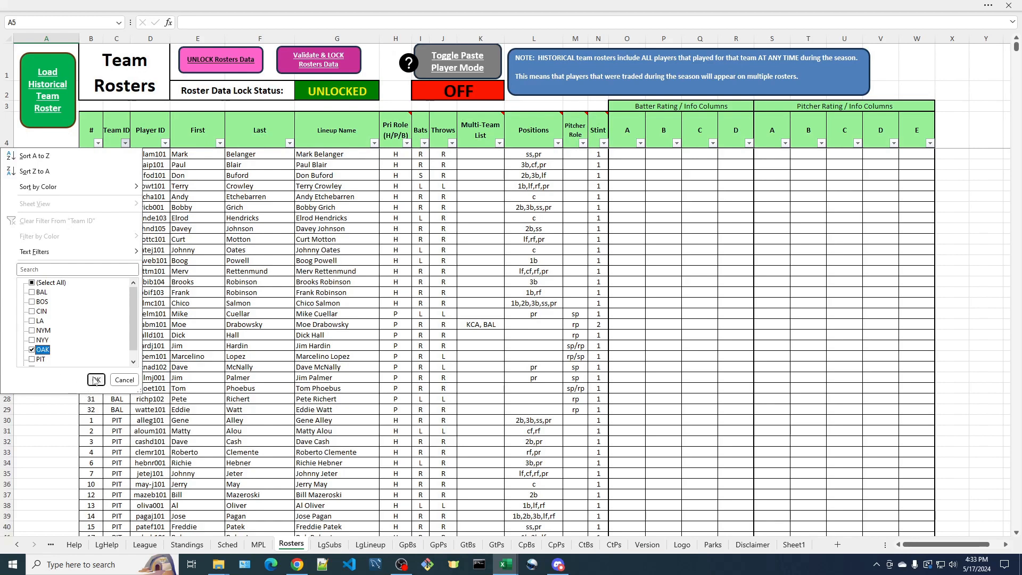
left_click(96, 380)
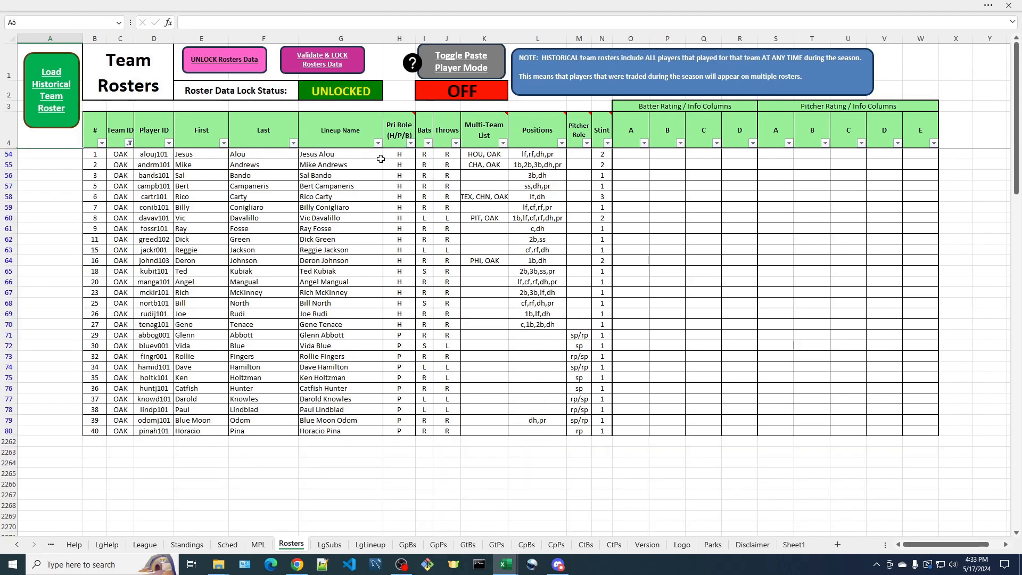
left_click(411, 144)
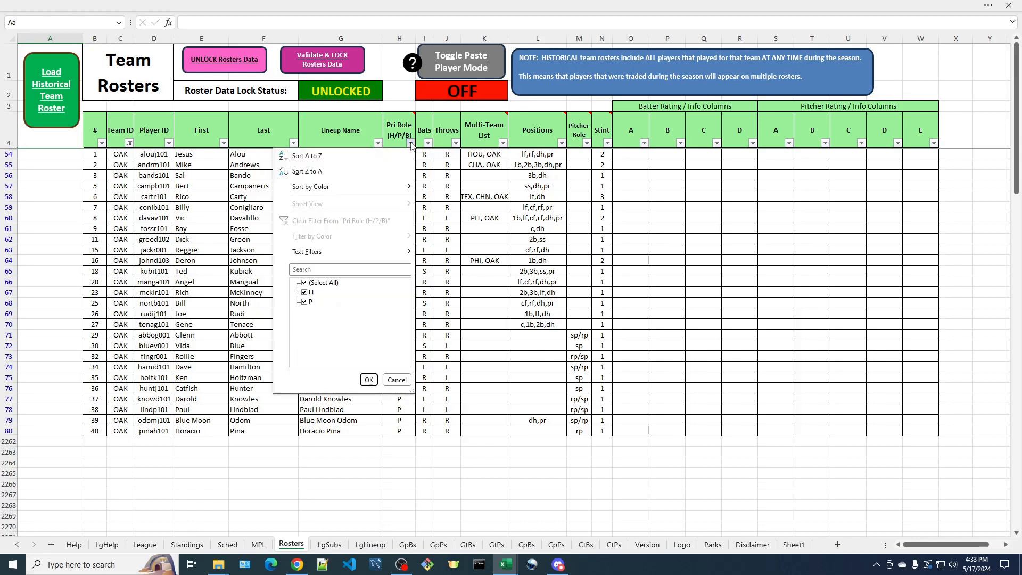
left_click(305, 283)
left_click(305, 293)
left_click(369, 380)
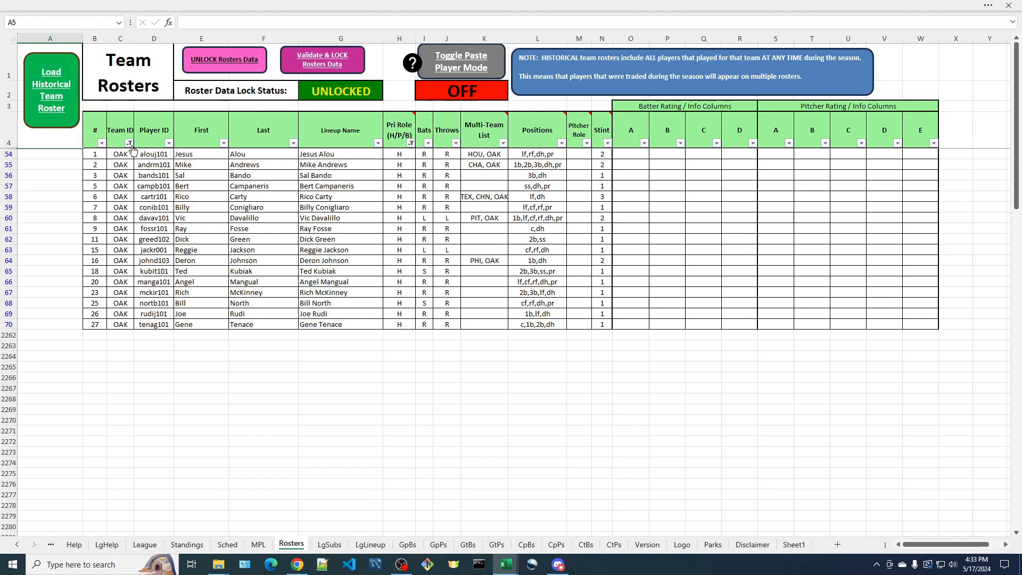
Clear the Pri Role and Team ID filters to show all roster rows again
left_click(413, 148)
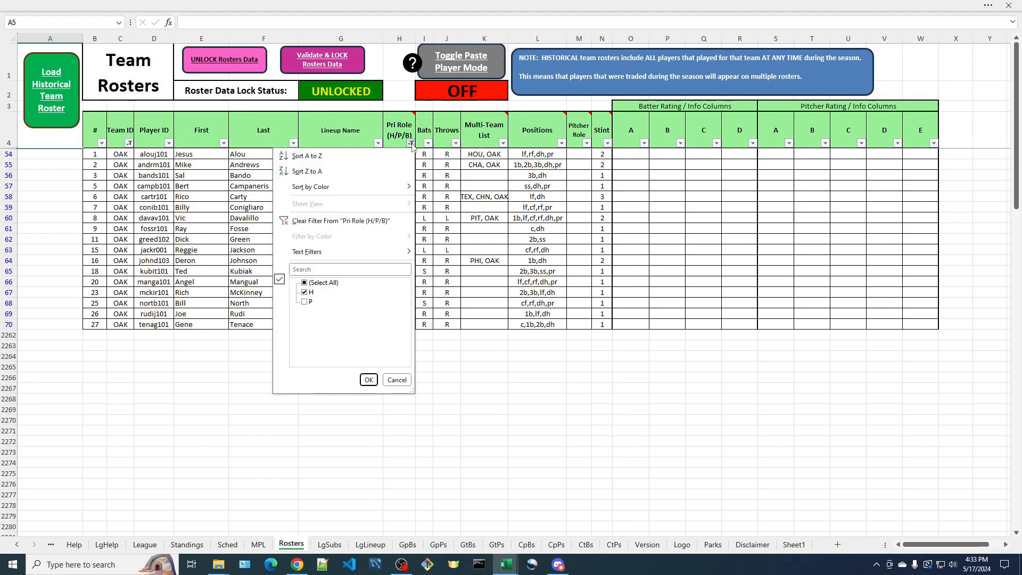
left_click(328, 222)
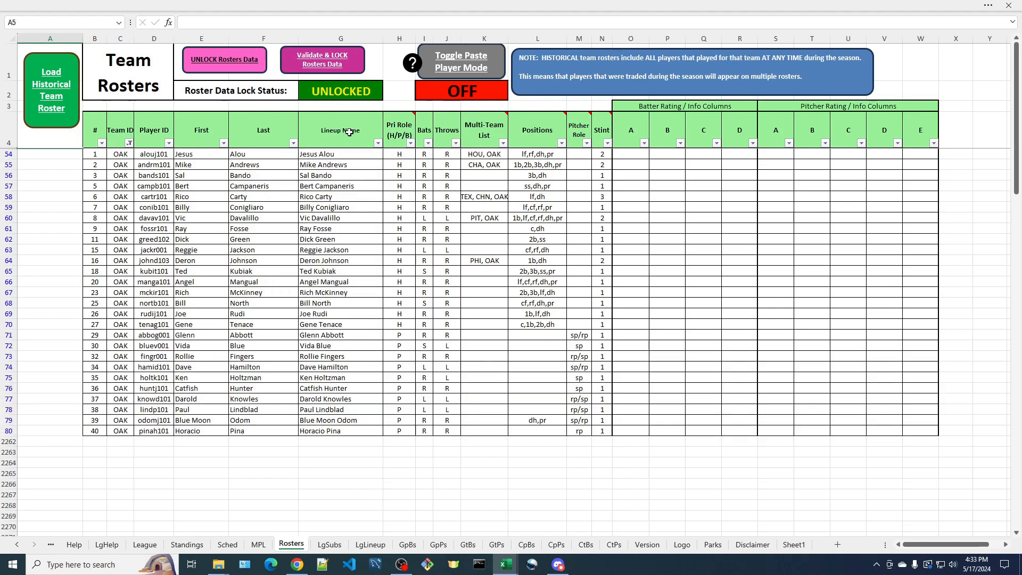
left_click(129, 143)
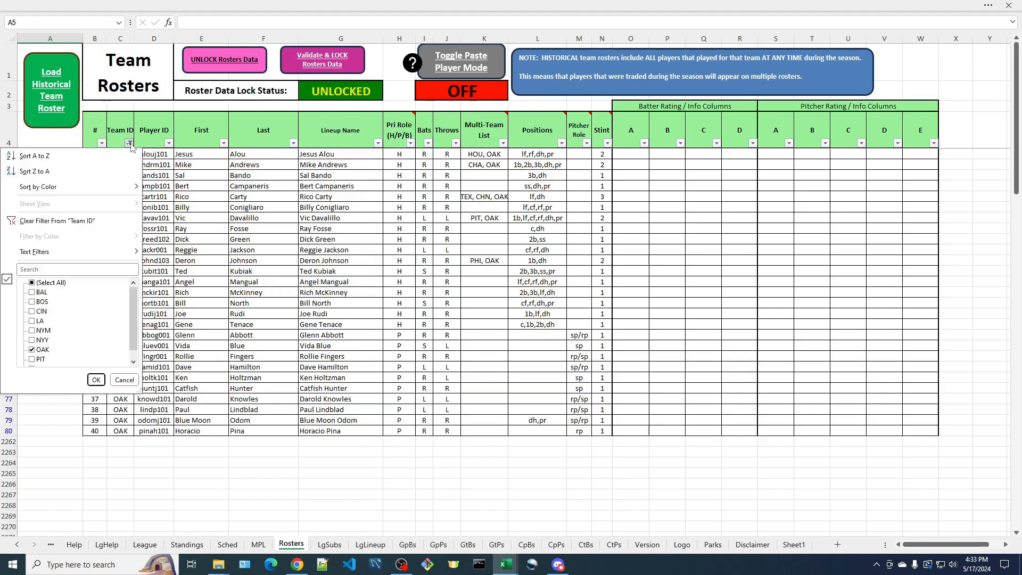
left_click(32, 283)
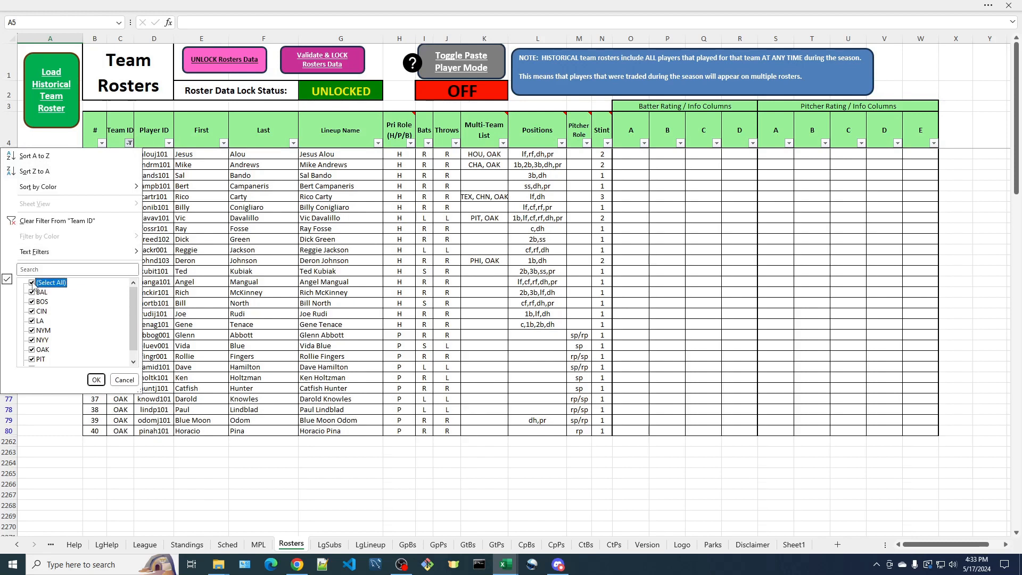
left_click(38, 219)
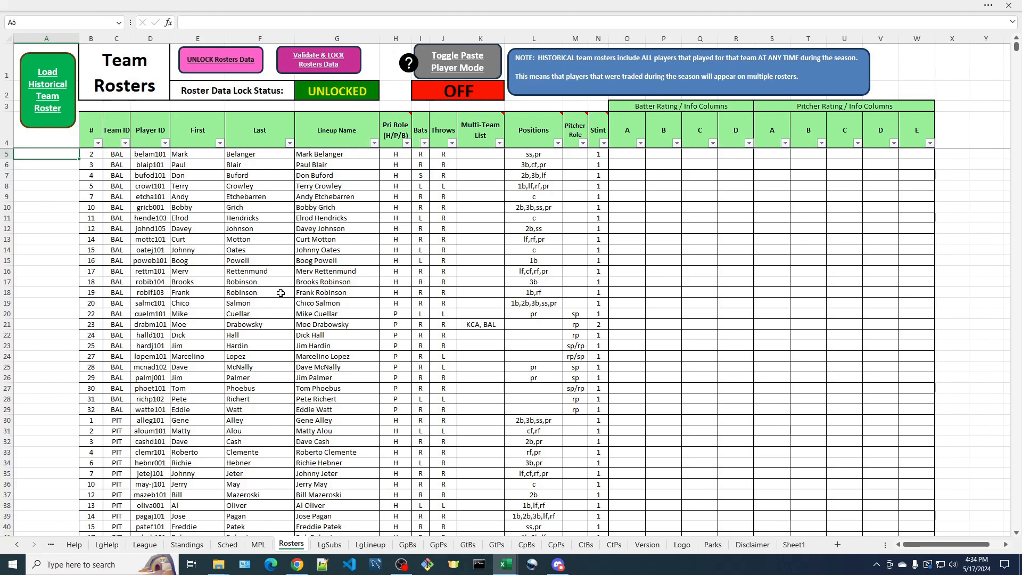
Run Validate & LOCK Rosters Data and dismiss the duplicate player and instruction messages
left_click(327, 55)
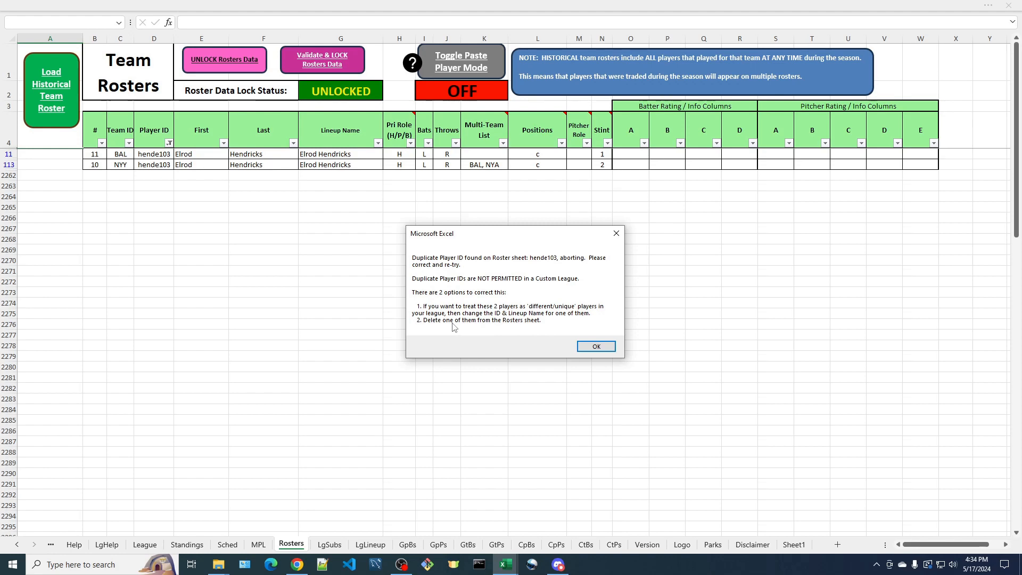
left_click(602, 348)
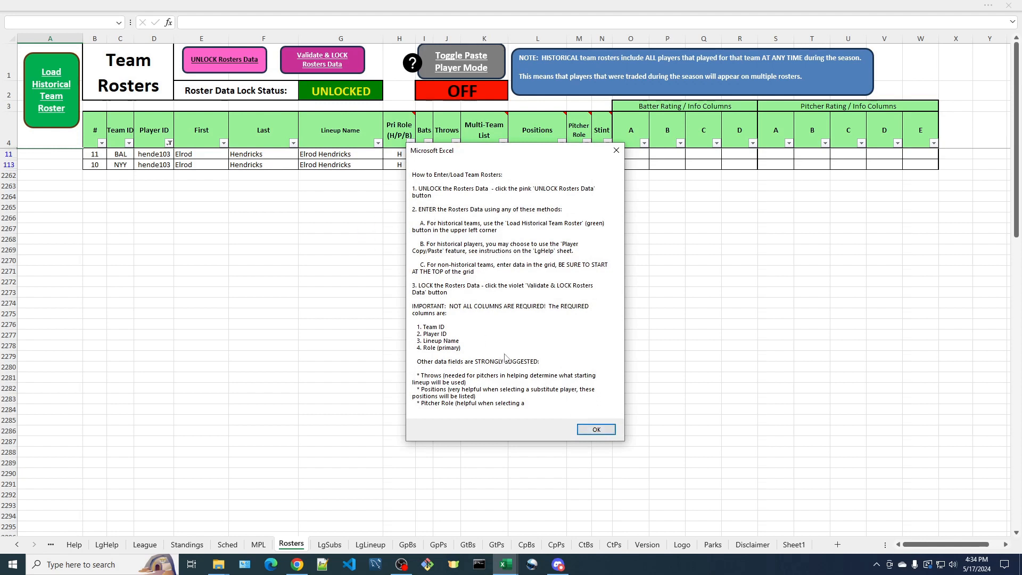
left_click(596, 430)
left_click(568, 315)
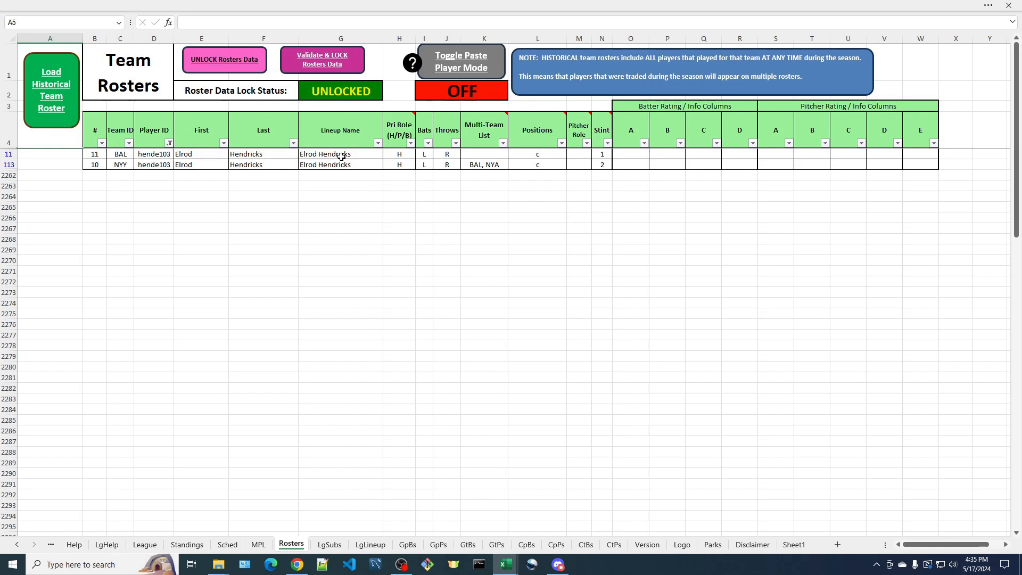
Rename the two Elrod Hendricks lineup names to Elrod-bal Hendricks and Elrod-ny Hendricks
left_click(316, 155)
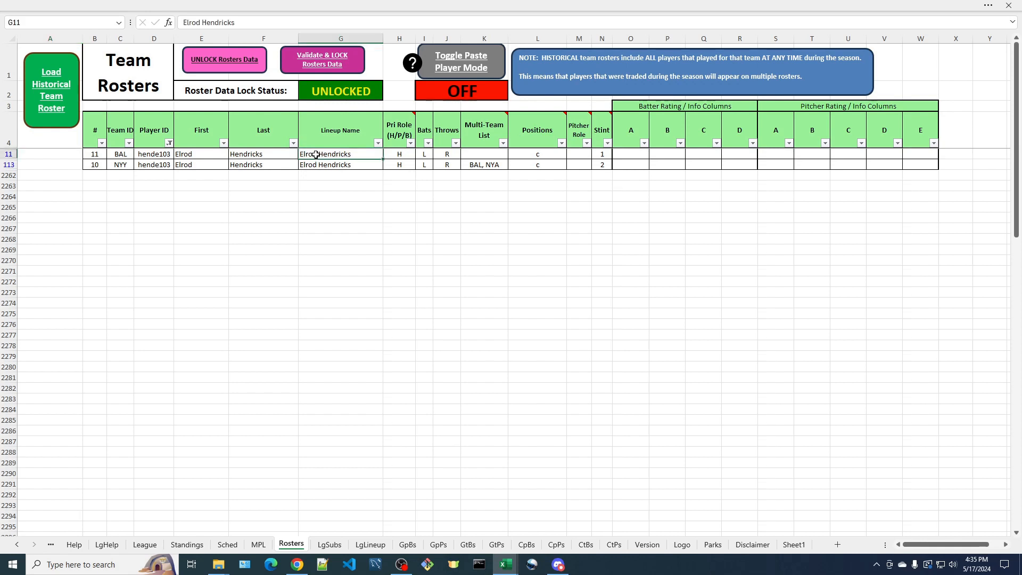
double_click(318, 154)
type("-bal")
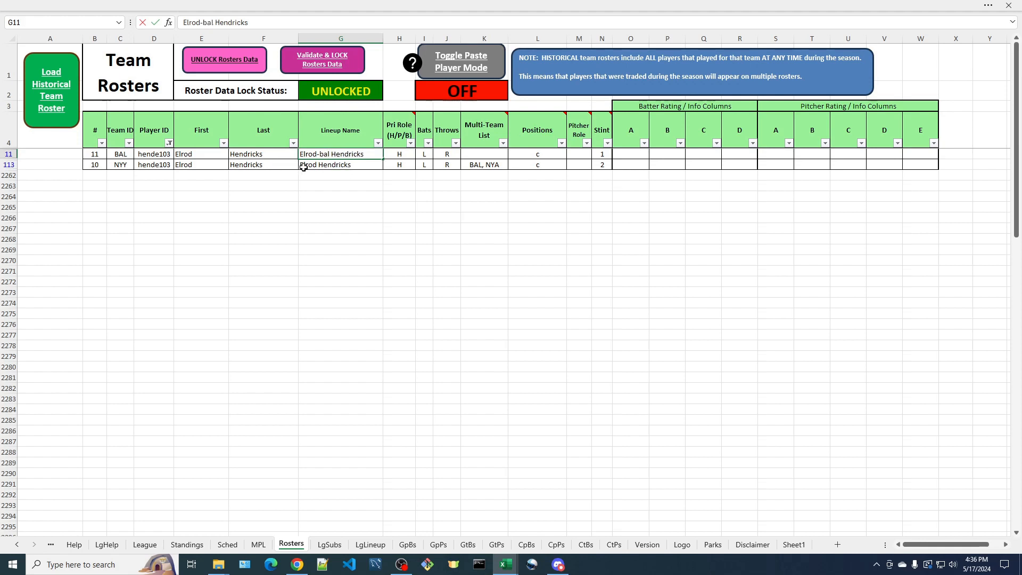
left_click(322, 165)
type("-ny")
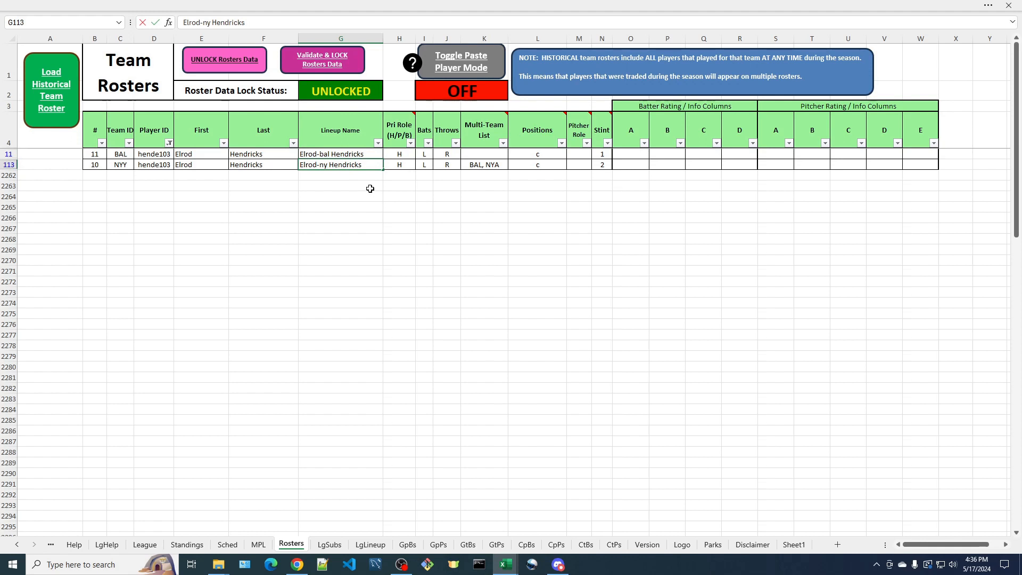
Change the two hende103 player IDs to hende103bal for Baltimore and hende103ny for New York
left_click(166, 154)
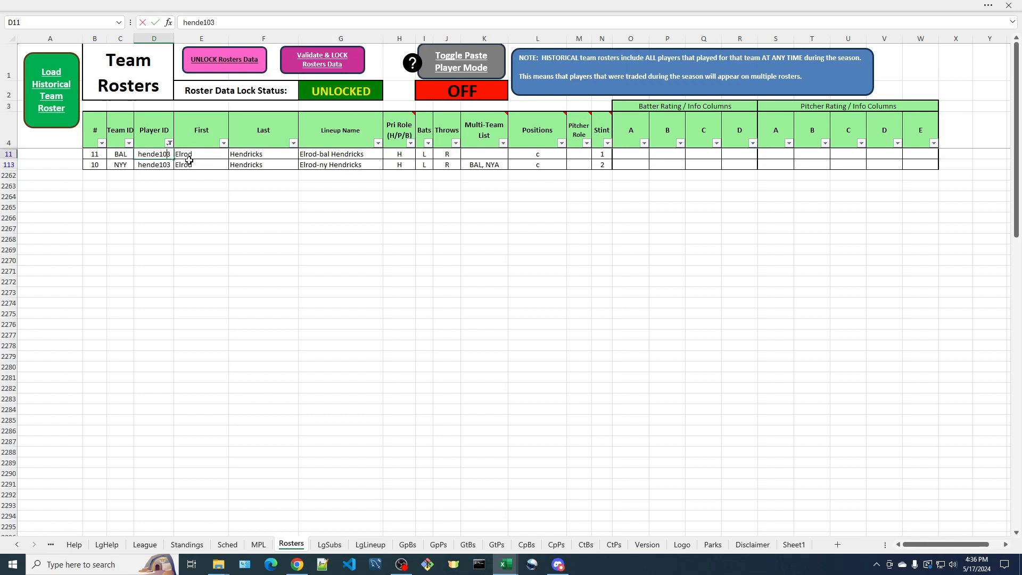
type("bal")
key("Return")
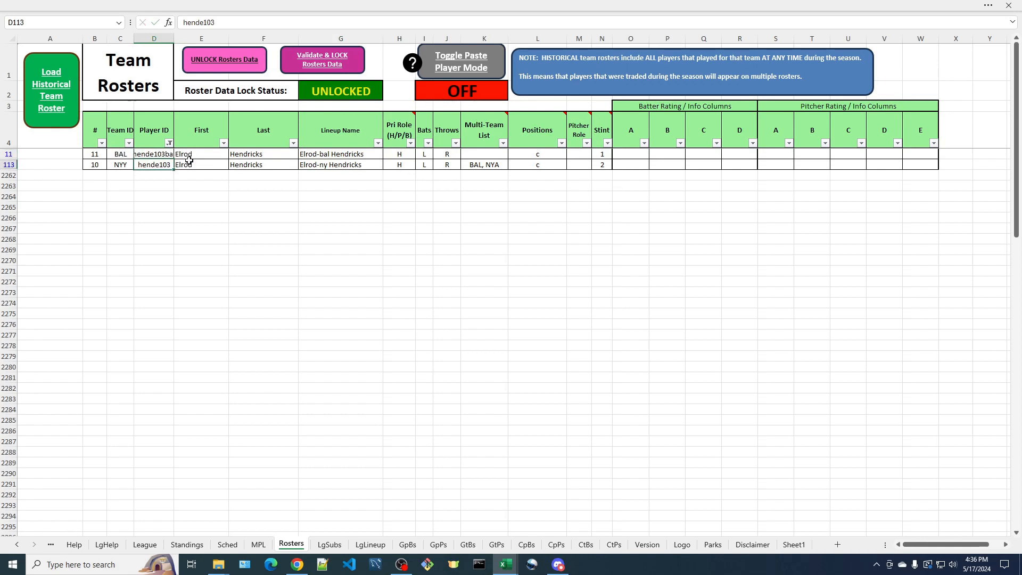
left_click(219, 23)
type("nyy")
key("Return")
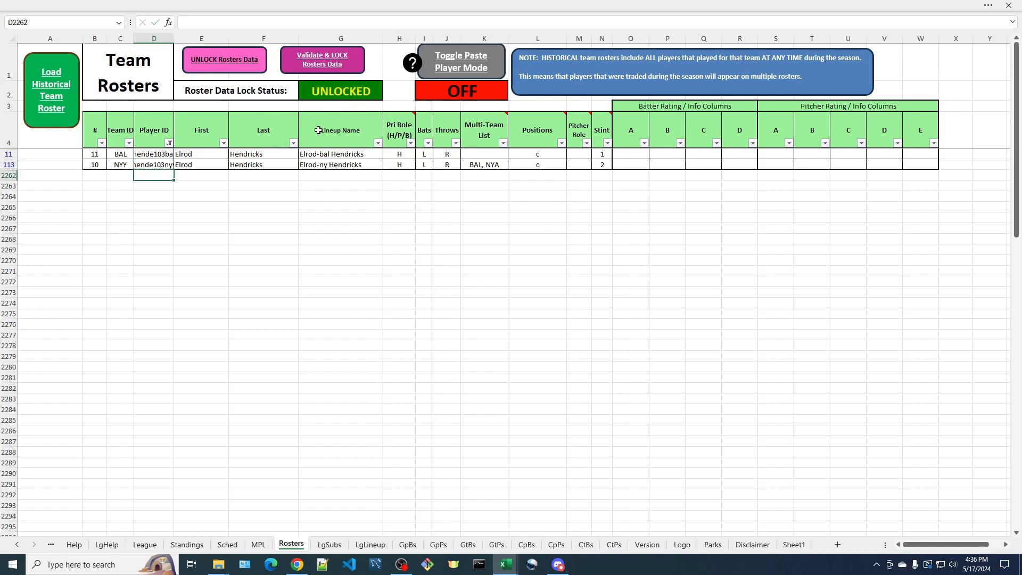
Change the New York lineup name to Elrod-nyy Hendricks
double_click(327, 165)
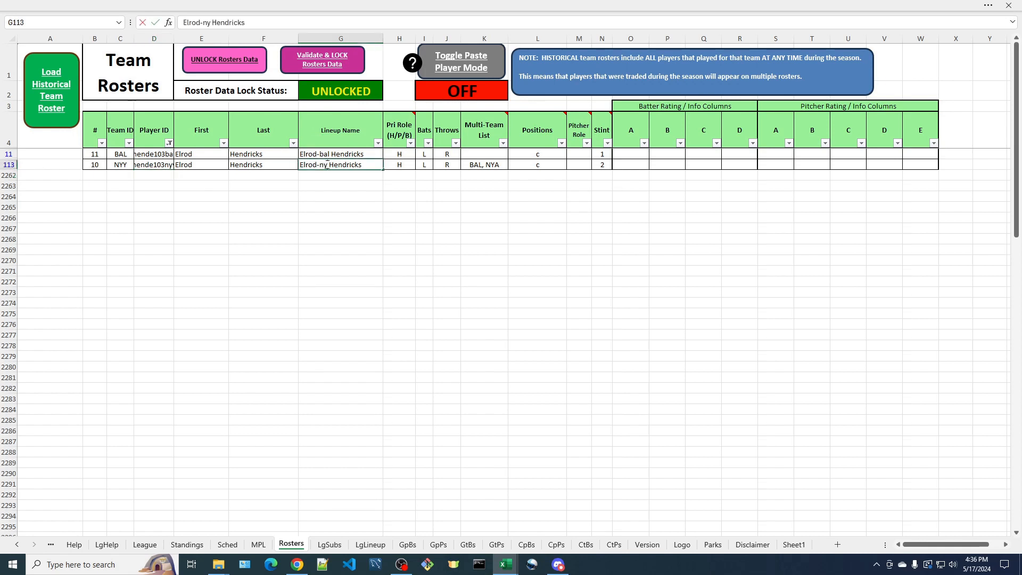
type("y")
key("Return")
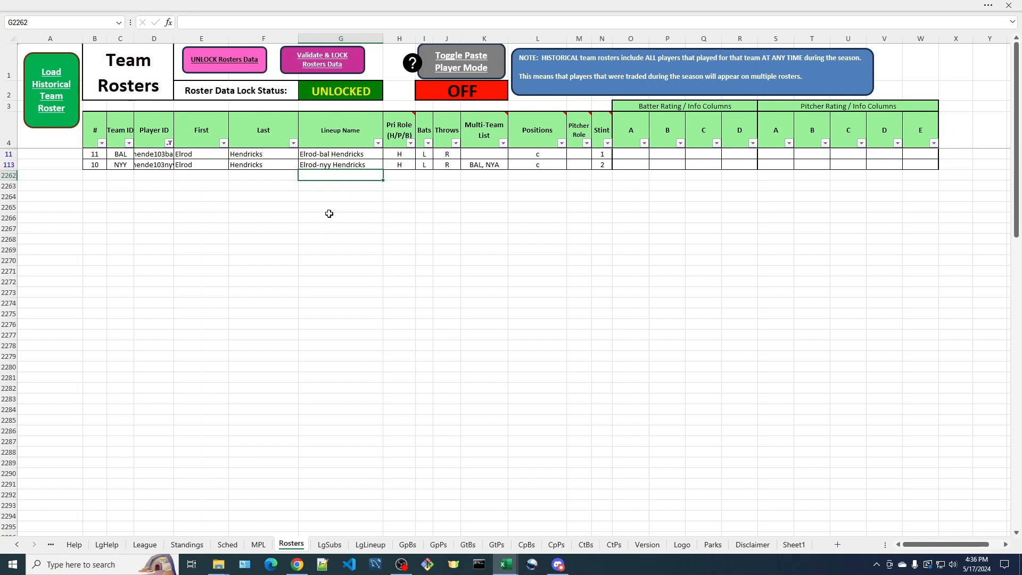
Run Validate & LOCK Rosters Data again and dismiss the duplicate player and instruction messages
left_click(315, 66)
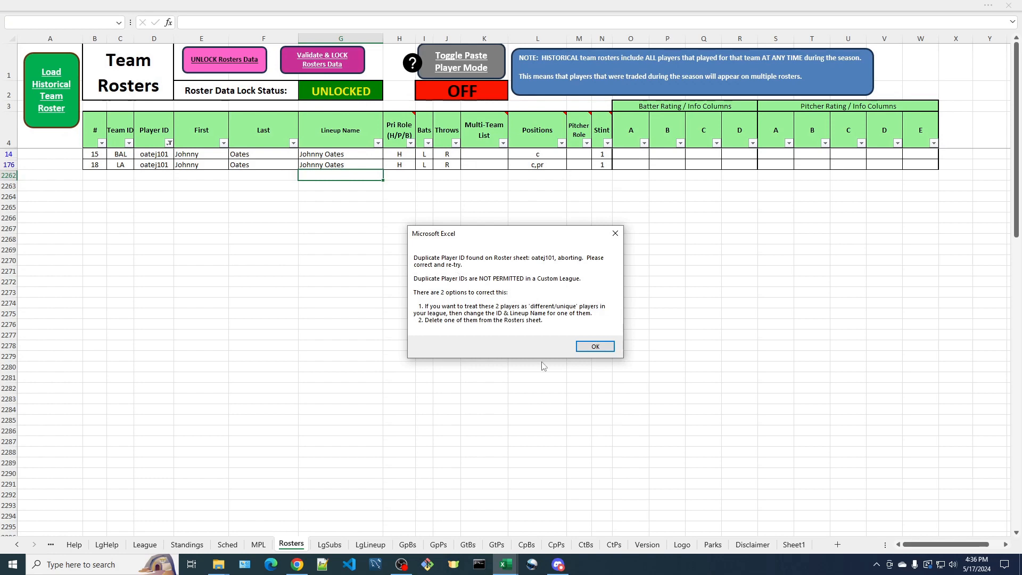
left_click(596, 347)
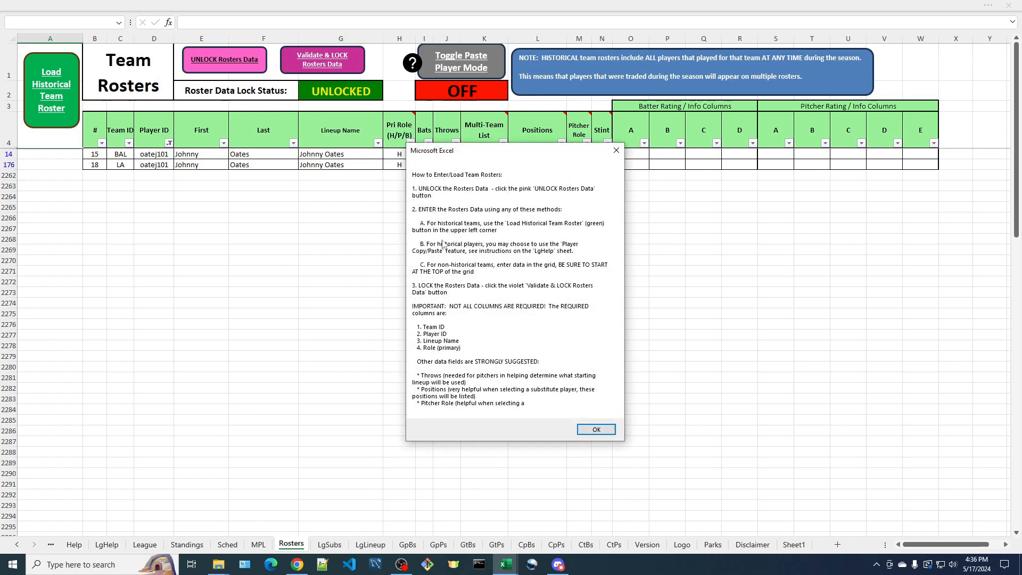
left_click(596, 430)
key("Return")
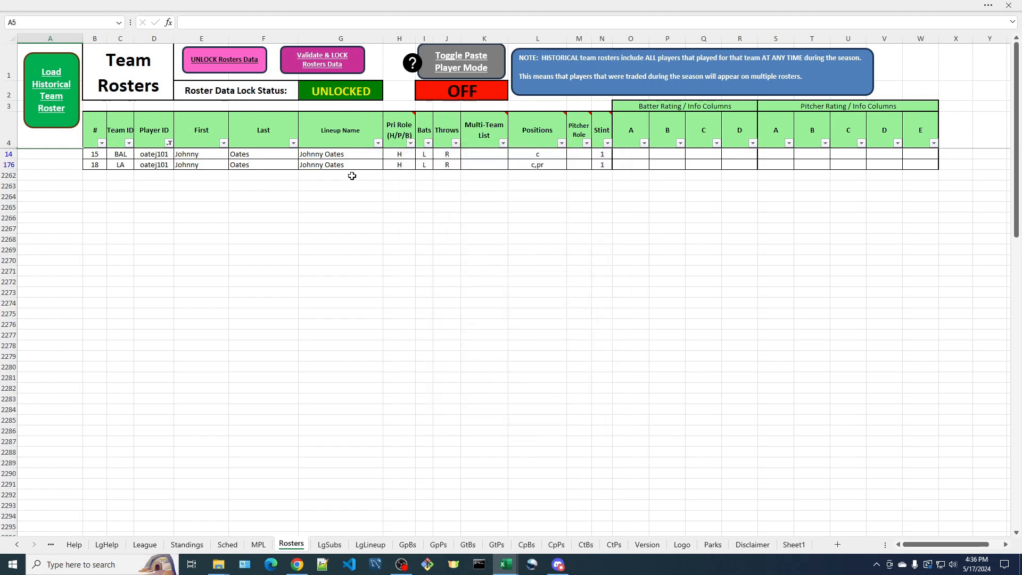
Rename the two Johnny Oates lineup names to Johnny-bal Oates and Johnny-la Oates
double_click(323, 154)
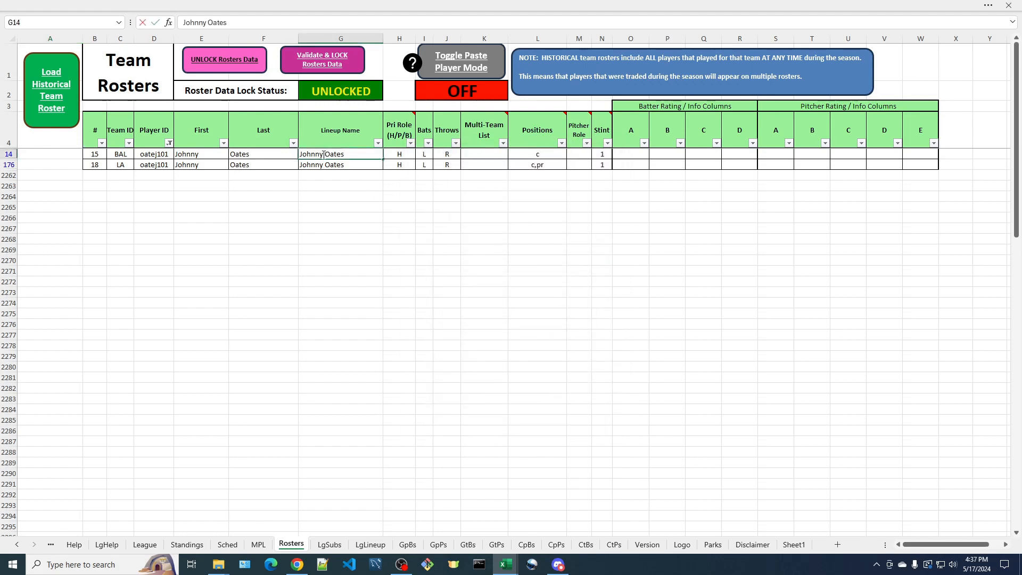
type("-bal")
double_click(323, 165)
type("-la")
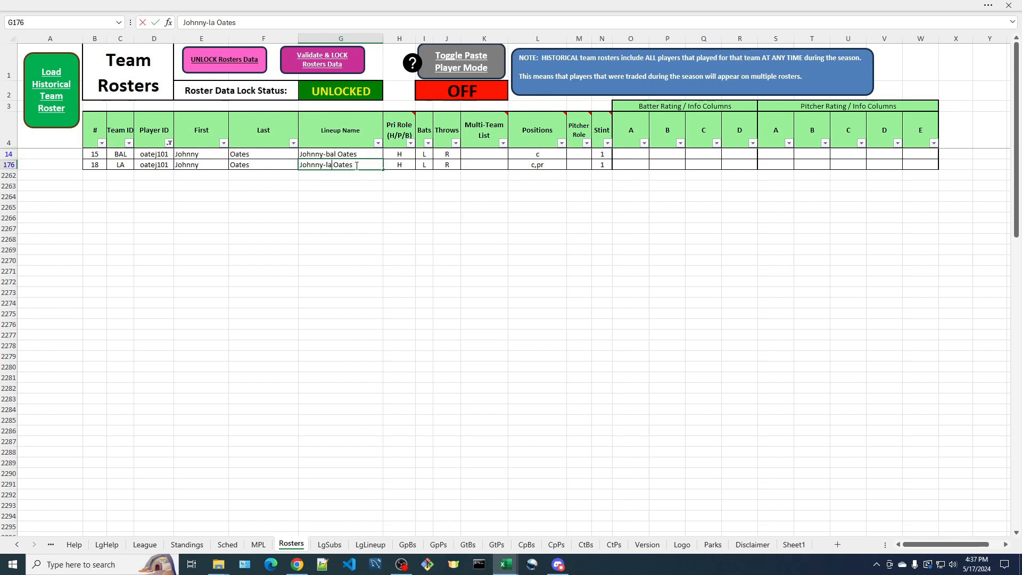
Change the two oatej101 player IDs to oatej101bal for Baltimore and oatej101la for Los Angeles
left_click(165, 157)
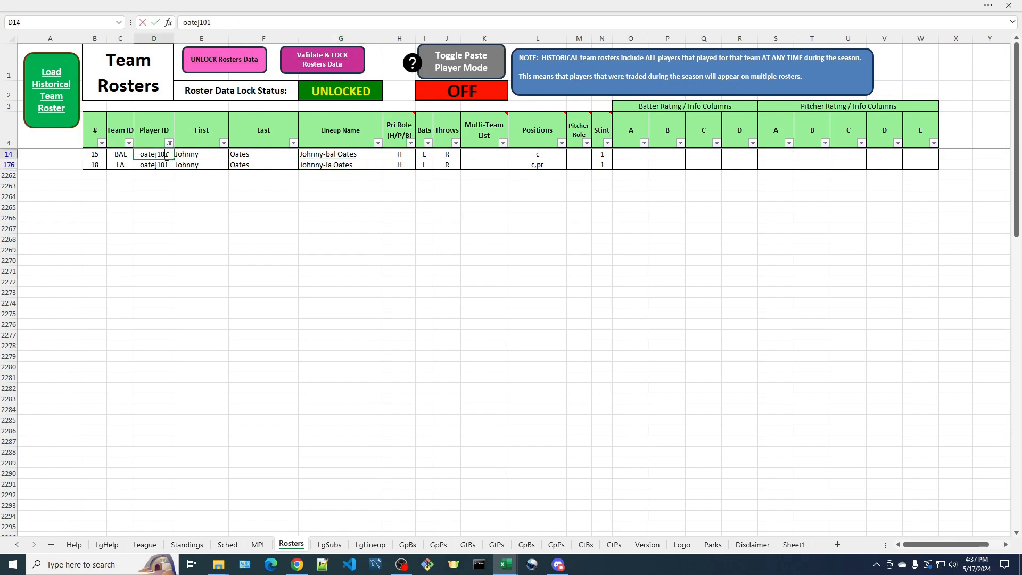
key("F2")
type("bal")
left_click(162, 165)
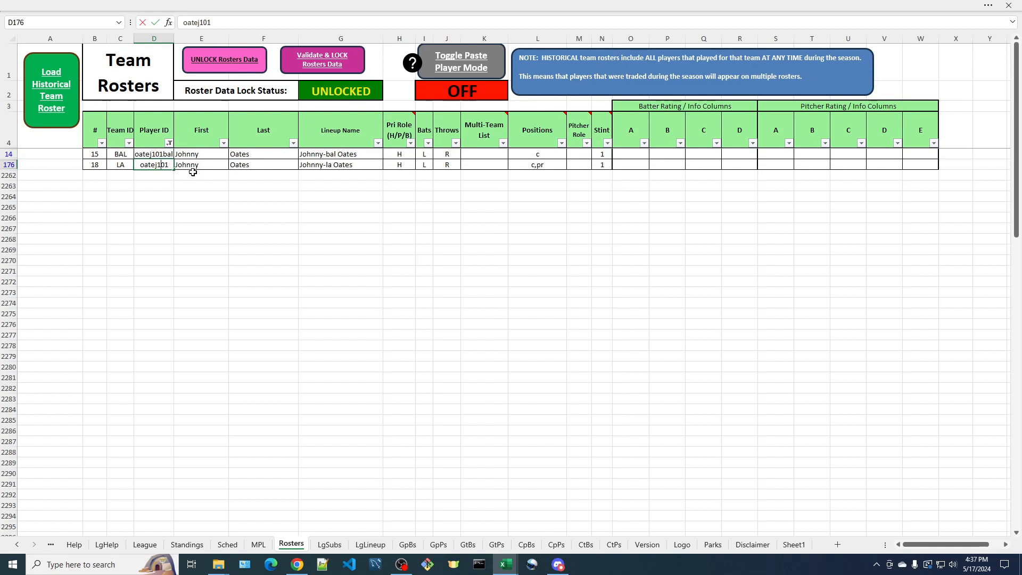
type("la")
key("Return")
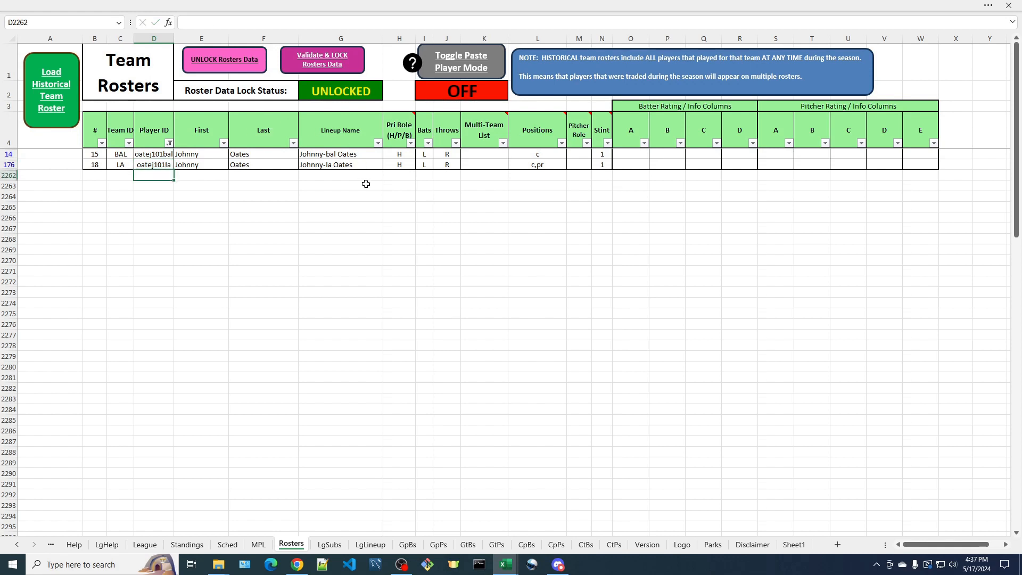
Run Validate & LOCK Rosters Data again and dismiss the duplicate player and instruction messages
left_click(338, 211)
left_click(324, 60)
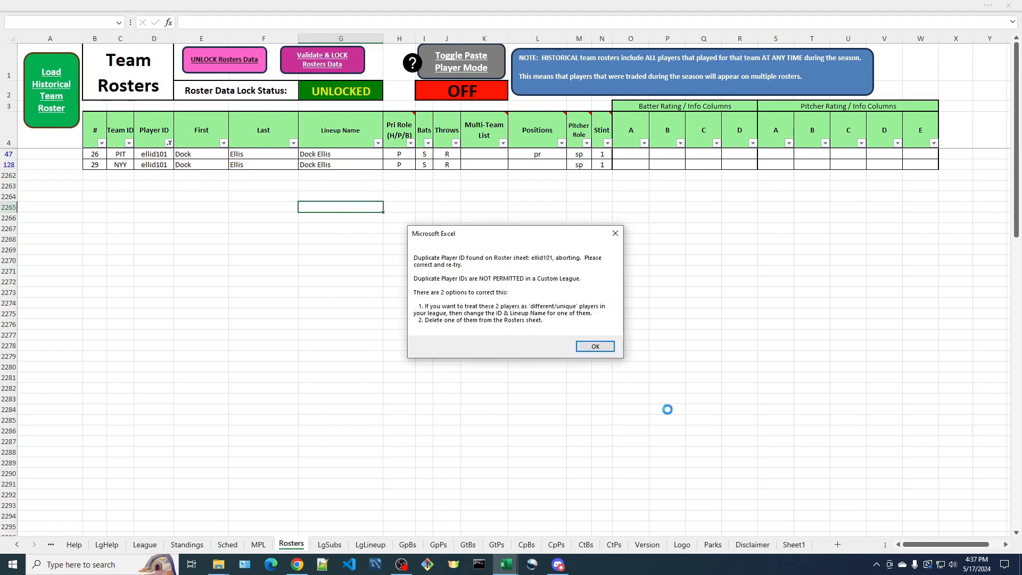
left_click(595, 346)
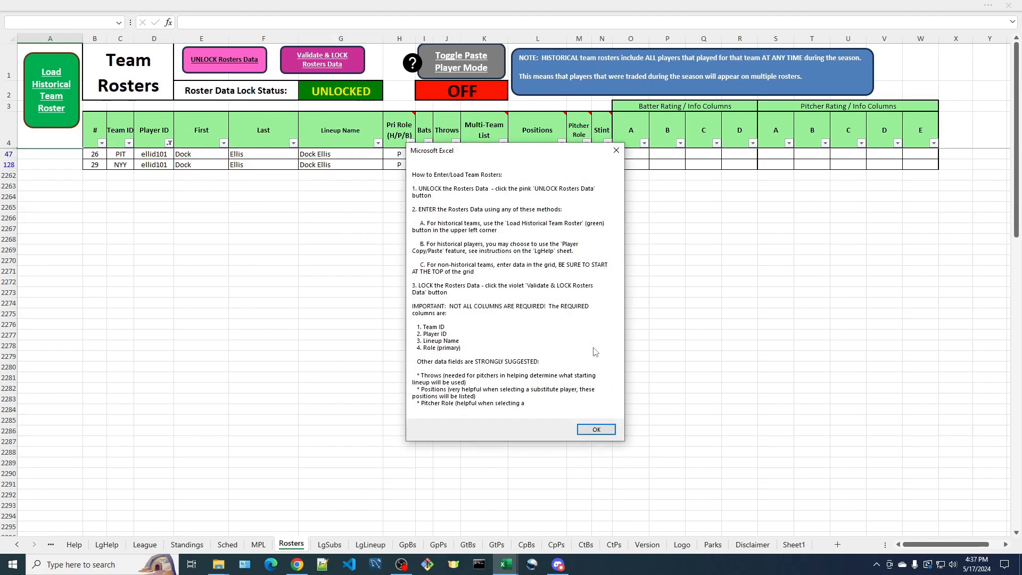
left_click(590, 429)
left_click(565, 315)
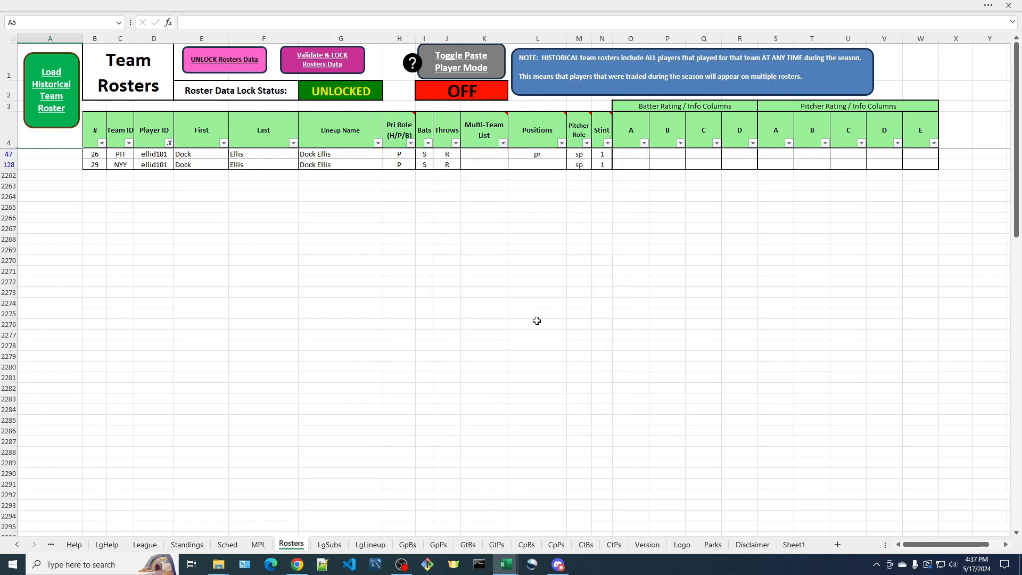